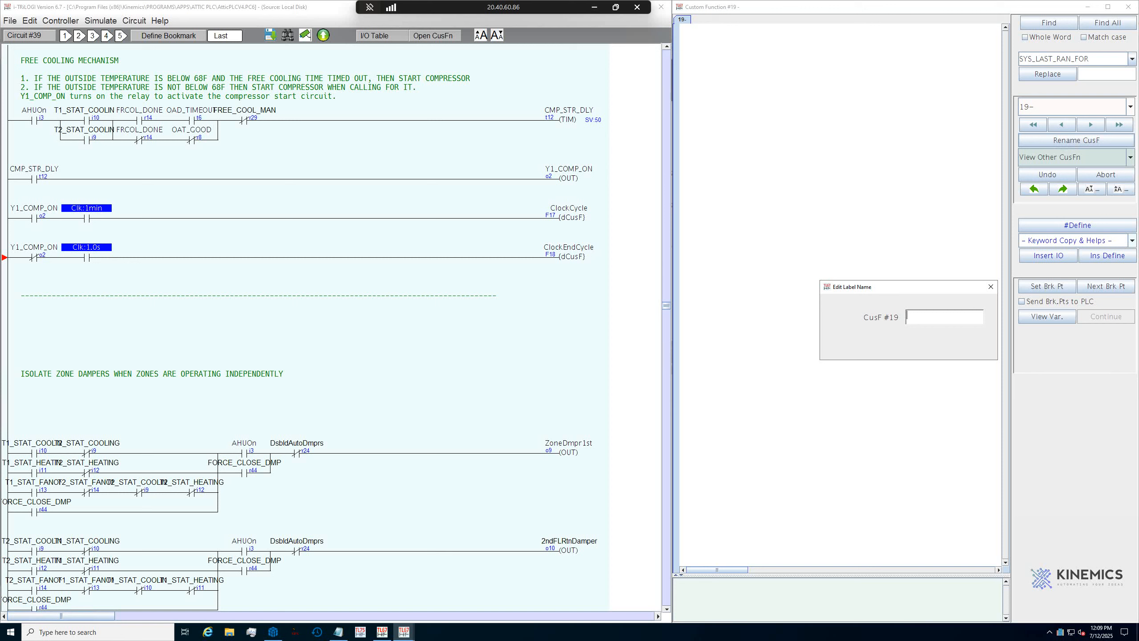
Step: Name custom function 19 TRACK_OFFLINE
type("TRACK_OFF_TIME")
key("Return")
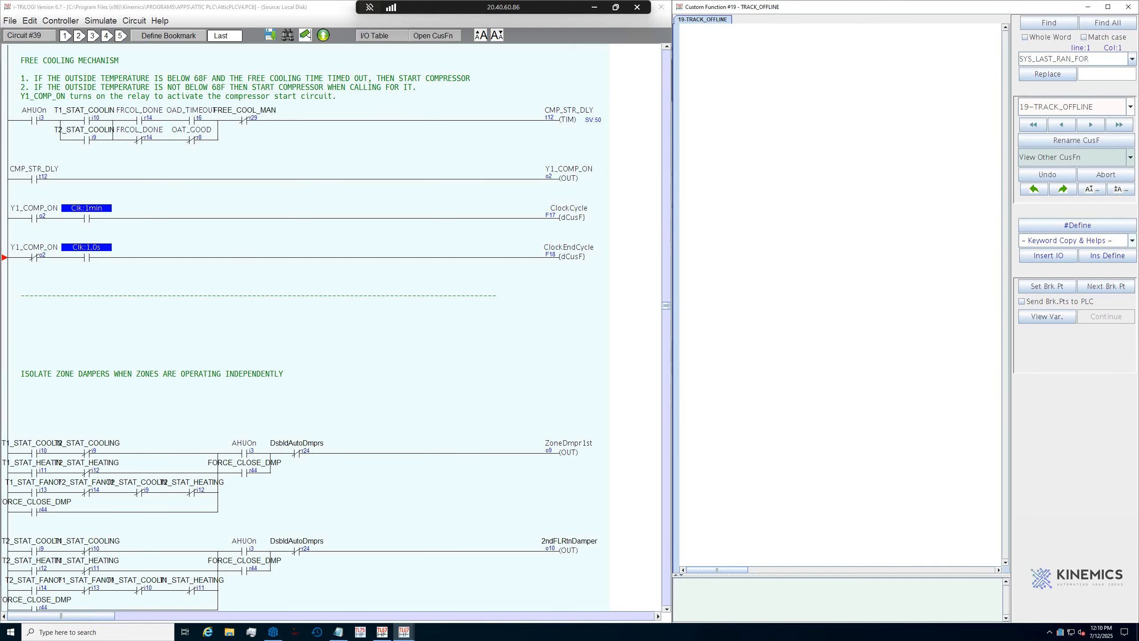
Step: Define the variable SYS_OFFLINE_MINS with the value DM[518] in the first empty row of the defined variable names
left_click(1055, 228)
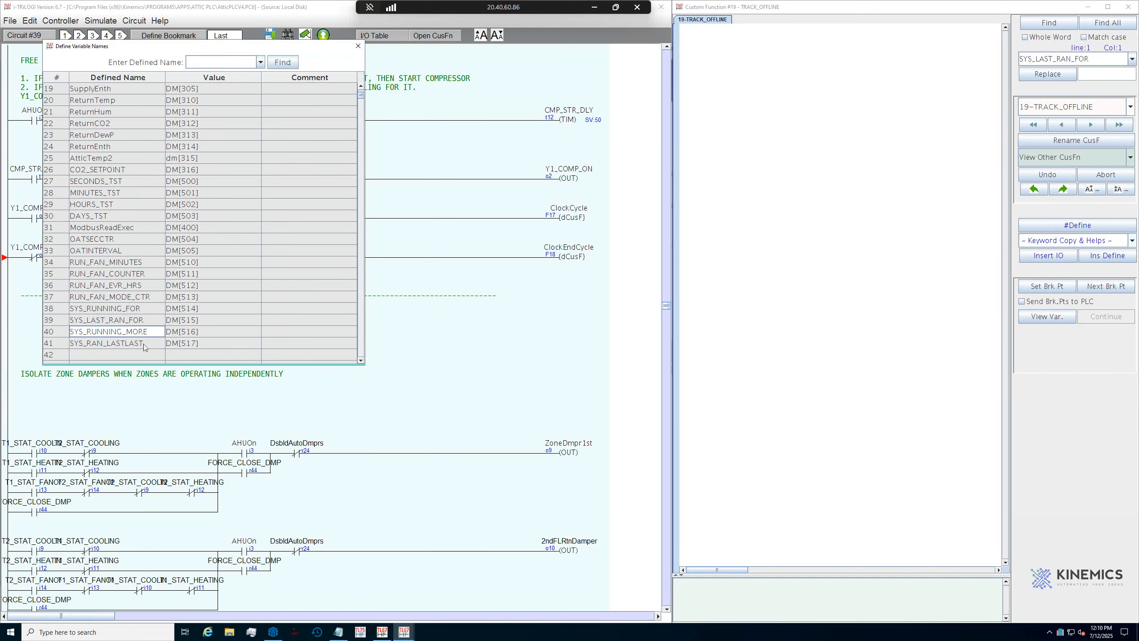
scroll(145, 346, "down", 3)
left_click_drag(211, 49, 329, 58)
left_click(208, 259)
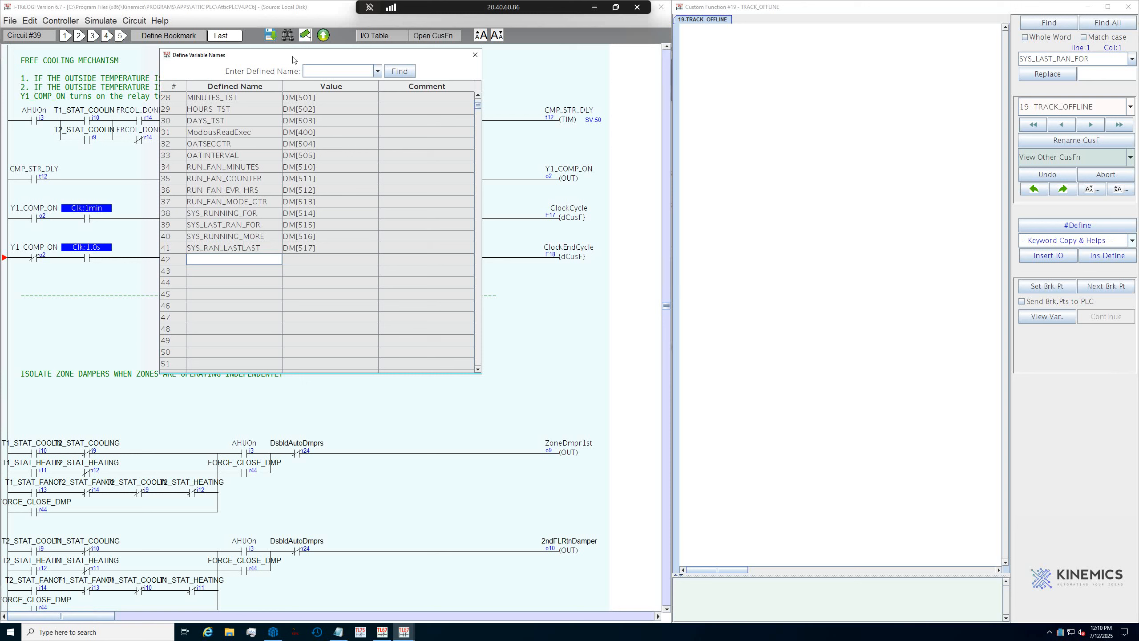
left_click_drag(293, 57, 292, 249)
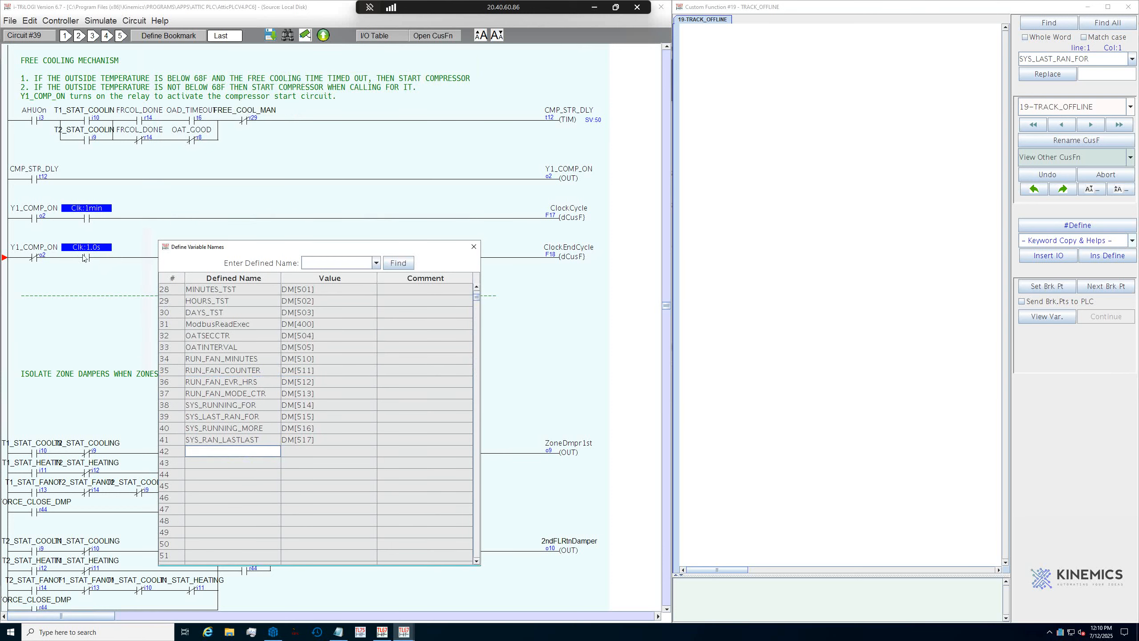
left_click_drag(192, 250, 187, 281)
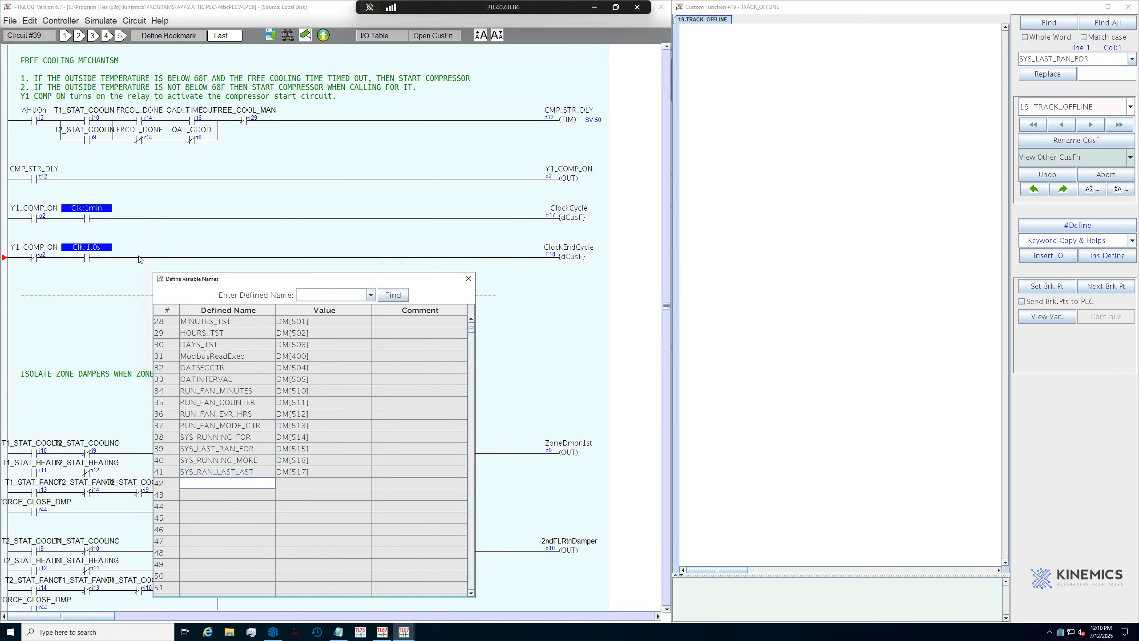
left_click_drag(261, 282, 306, 224)
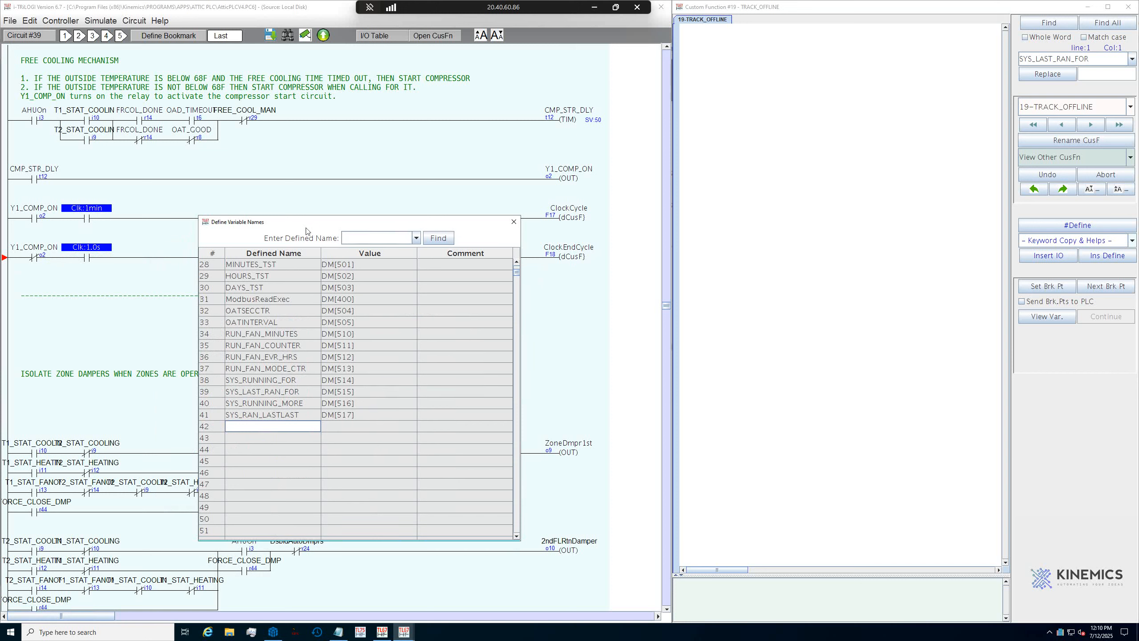
left_click_drag(318, 221, 354, 177)
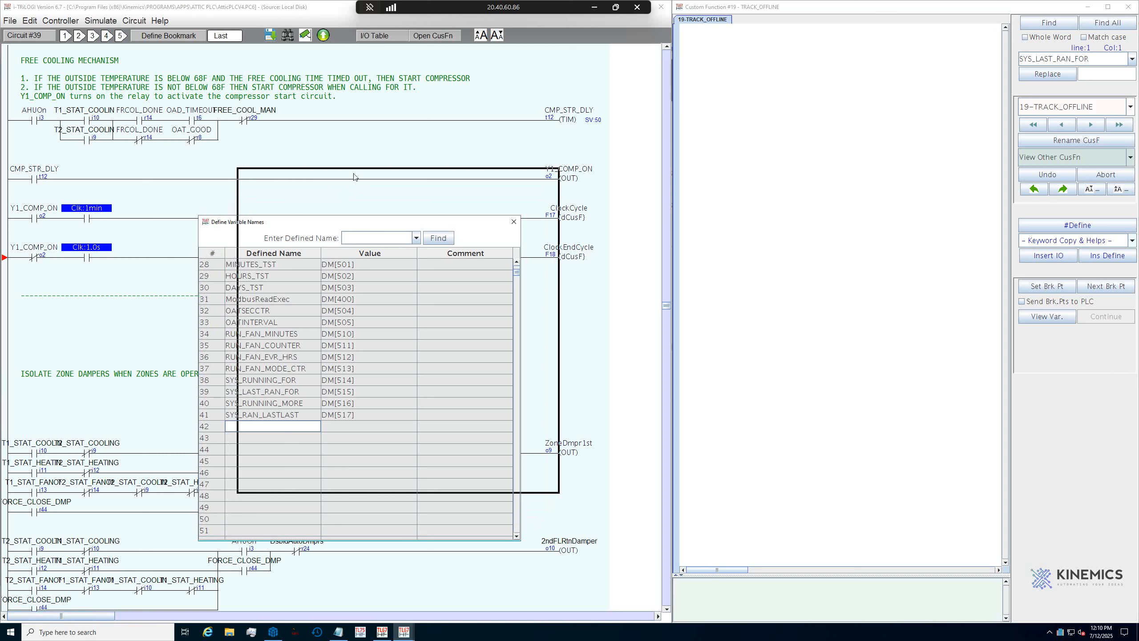
left_click_drag(354, 177, 354, 174)
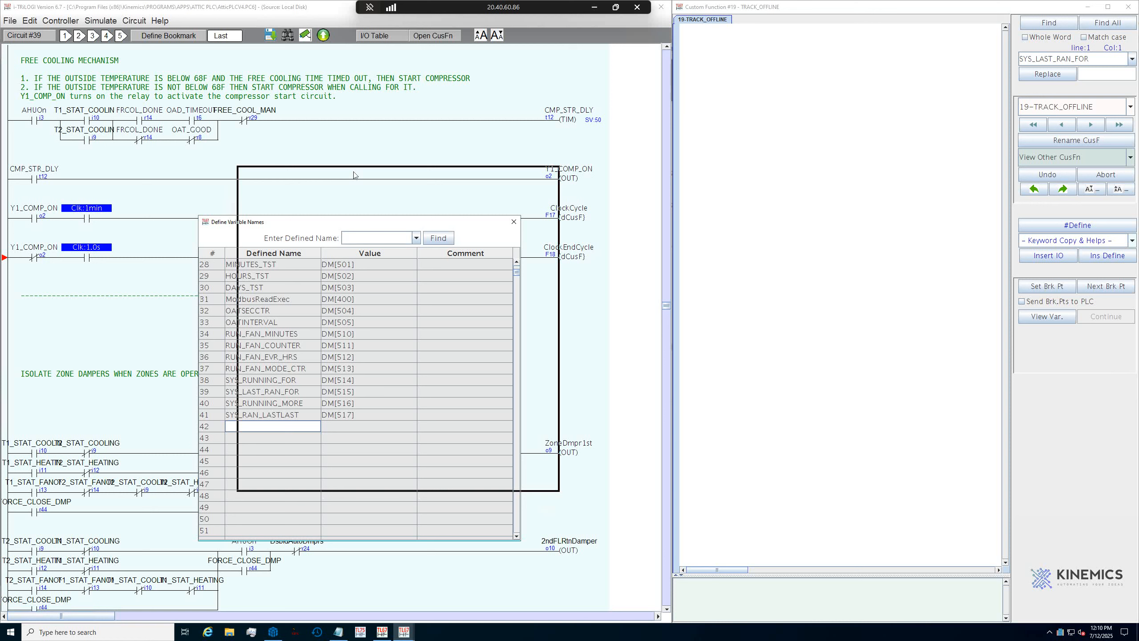
left_click_drag(354, 175, 439, 242)
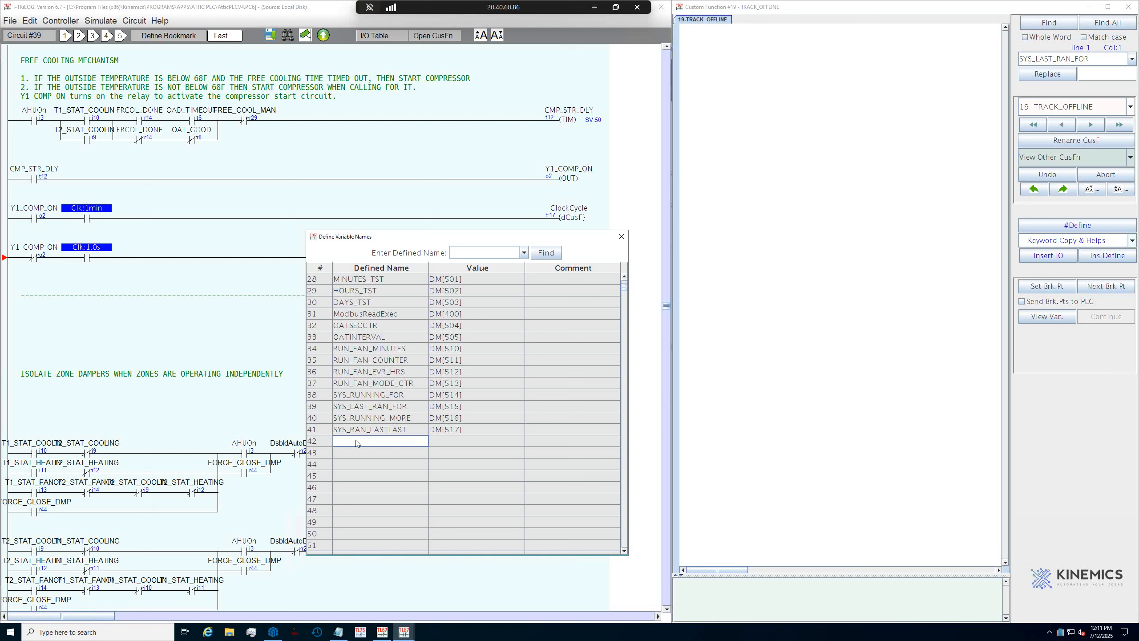
type("OF")
type("FLINE_MINS")
key("Tab")
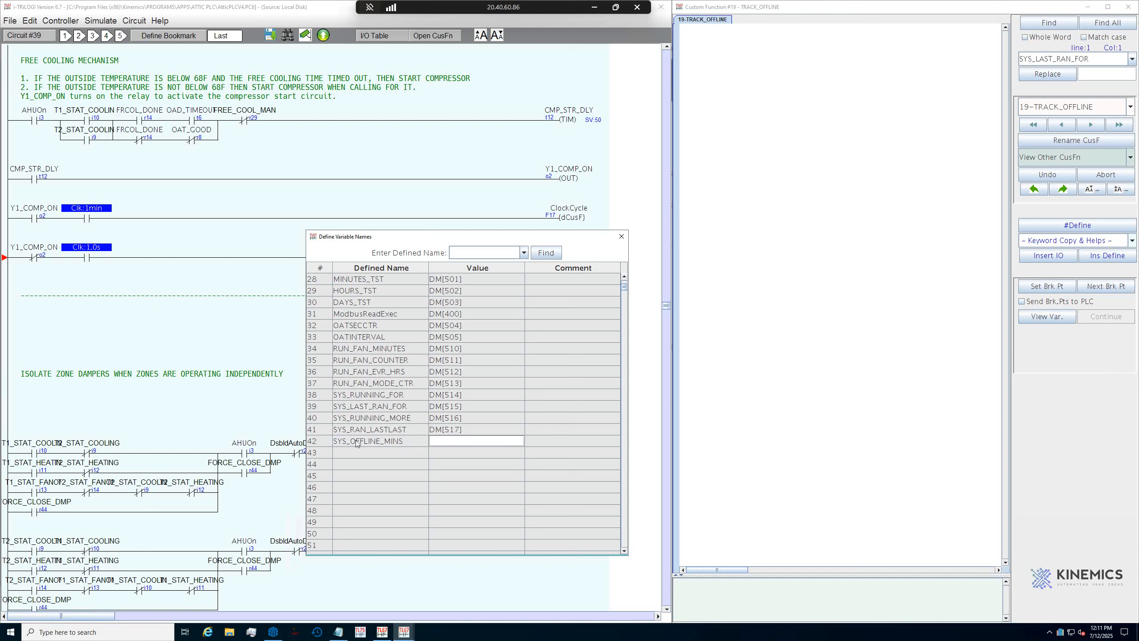
type("DM[518]")
key("Return")
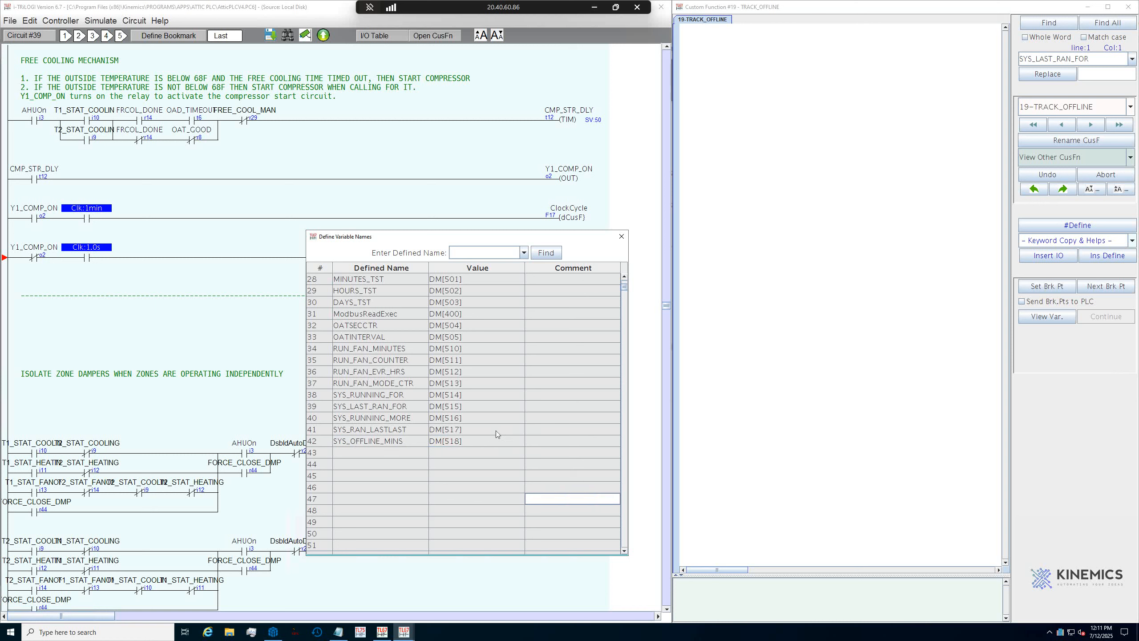
Step: Copy the defined name SYS_OFFLINE_MINS and close the variable definitions
double_click(381, 443)
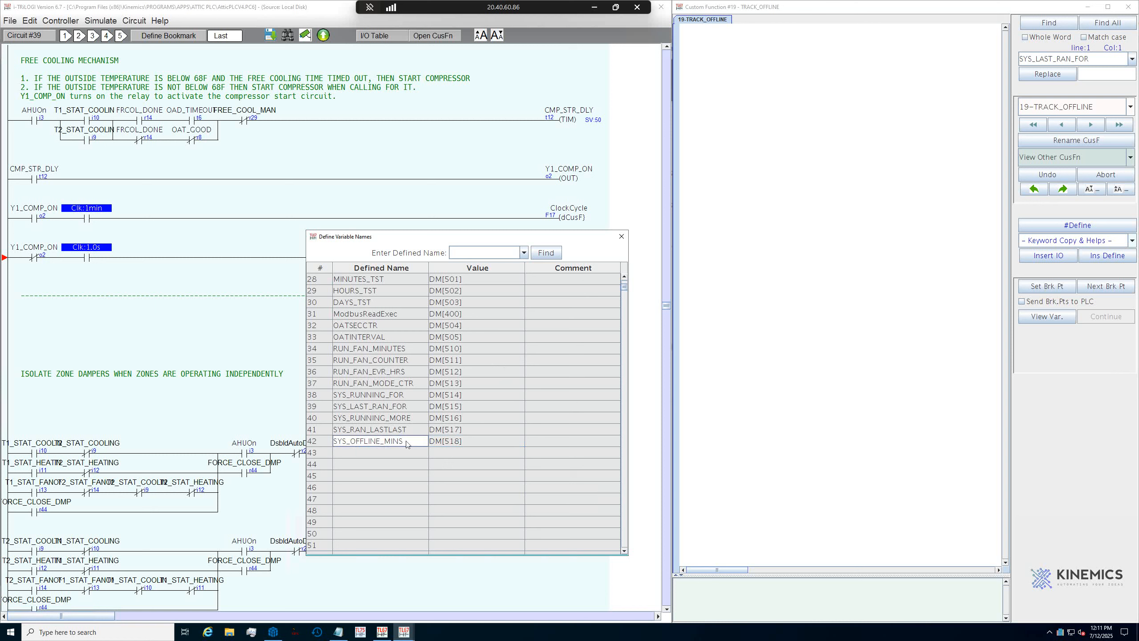
key("shift+Home")
key("ctrl+c")
key("Tab")
left_click(621, 236)
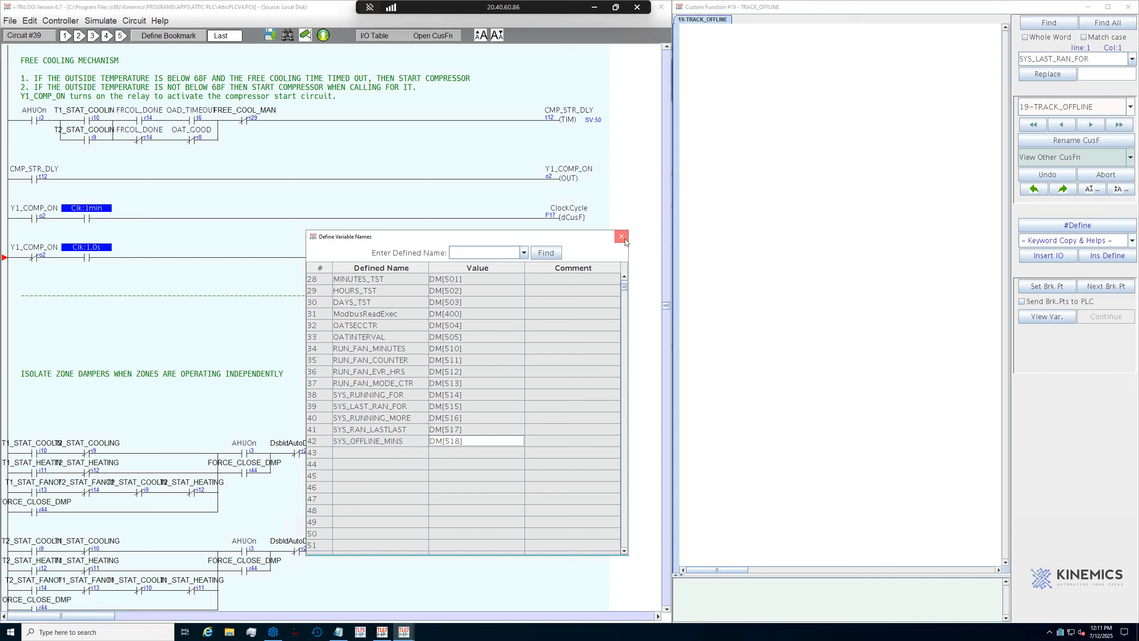
Step: Start the TRACK_OFFLINE function's code with the comment "//INCREMENT AS UNIT IS OFFLINE."
left_click(10, 22)
left_click(754, 118)
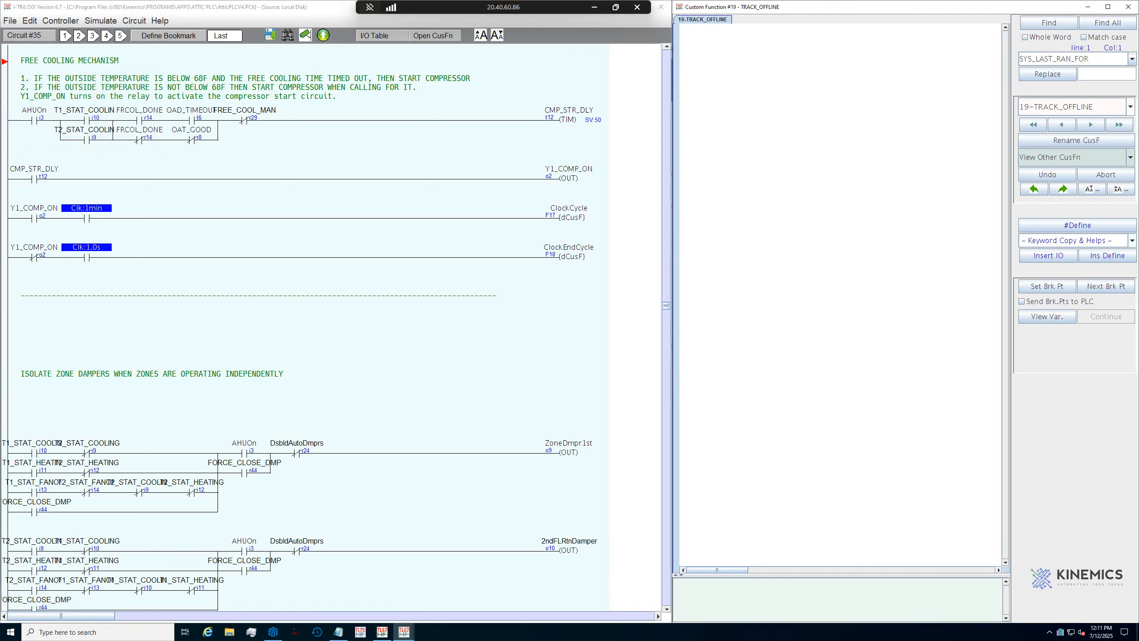
type("//INCREMENT AS UNIT IS OF")
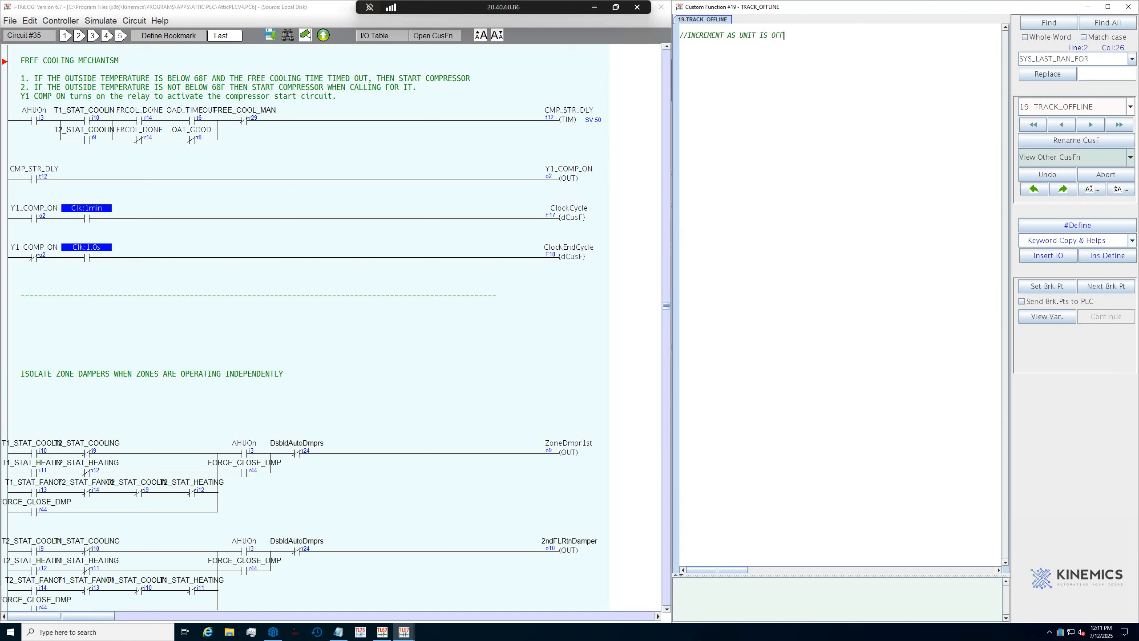
type("FLINE.")
key("Return")
Step: Add the statement SYS_OFFLINE_MINS = SYS_OFFLINE_MINS + 1 under the comment and save the program
key("ctrl+v")
key("ctrl+v")
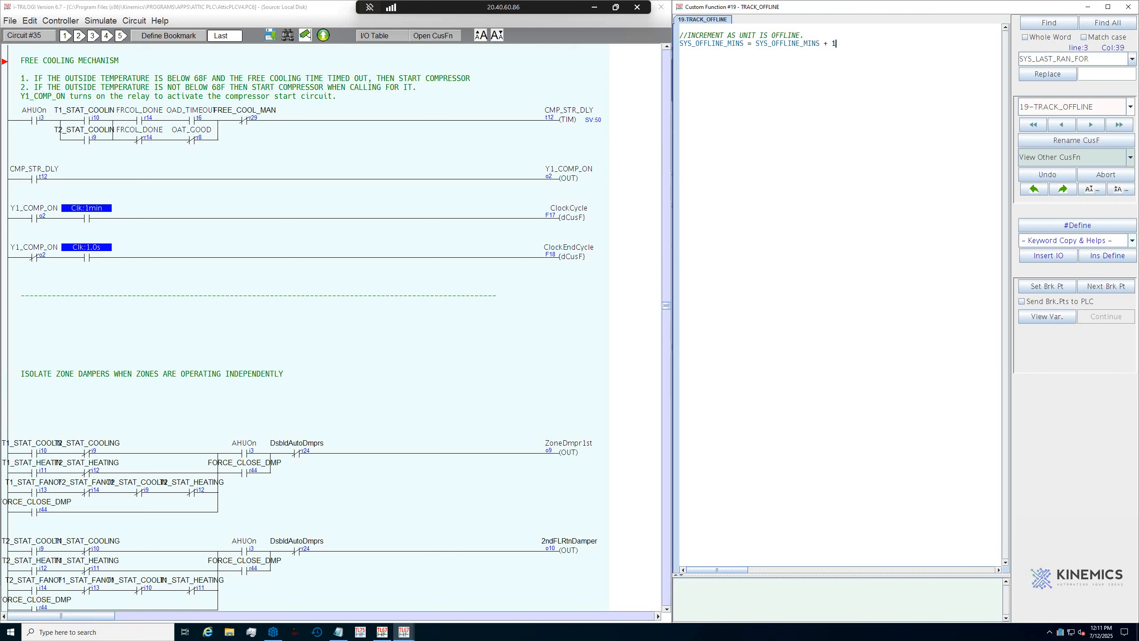
left_click(807, 43)
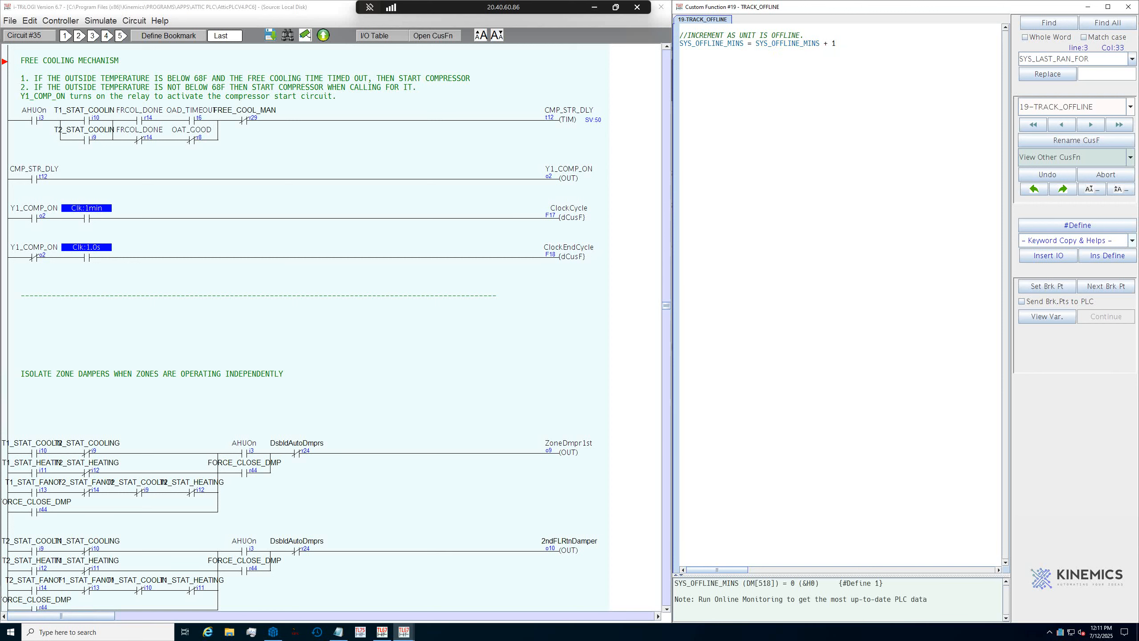
left_click(10, 21)
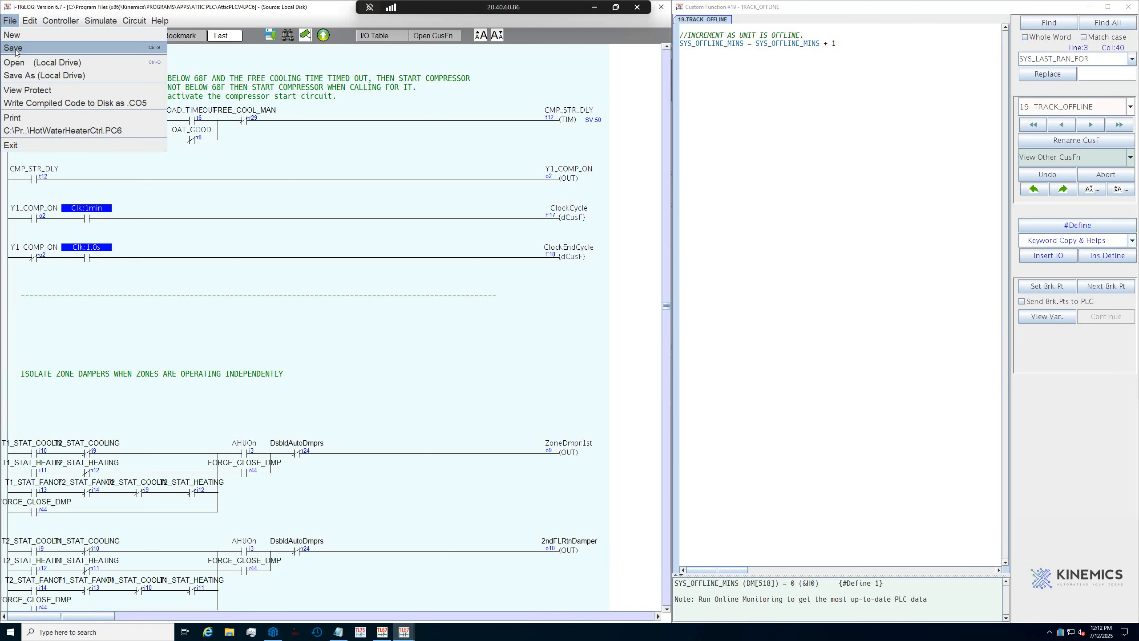
left_click(16, 48)
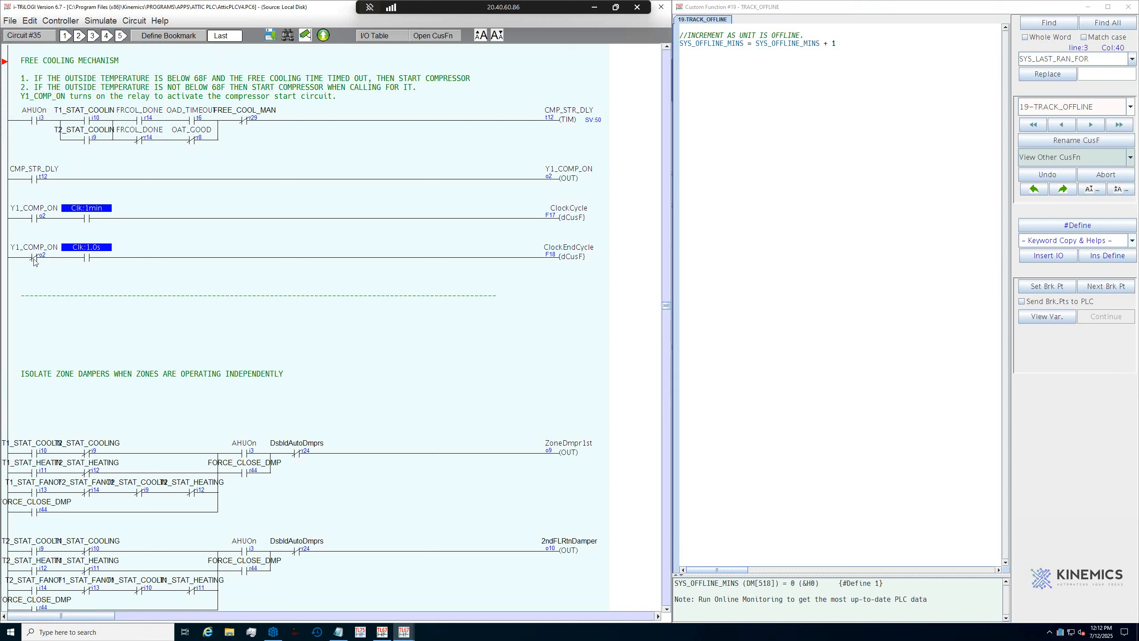
Step: Insert an empty circuit between the ClockEndCycle rung and the dashed divider comment
left_click(89, 264)
right_click(27, 284)
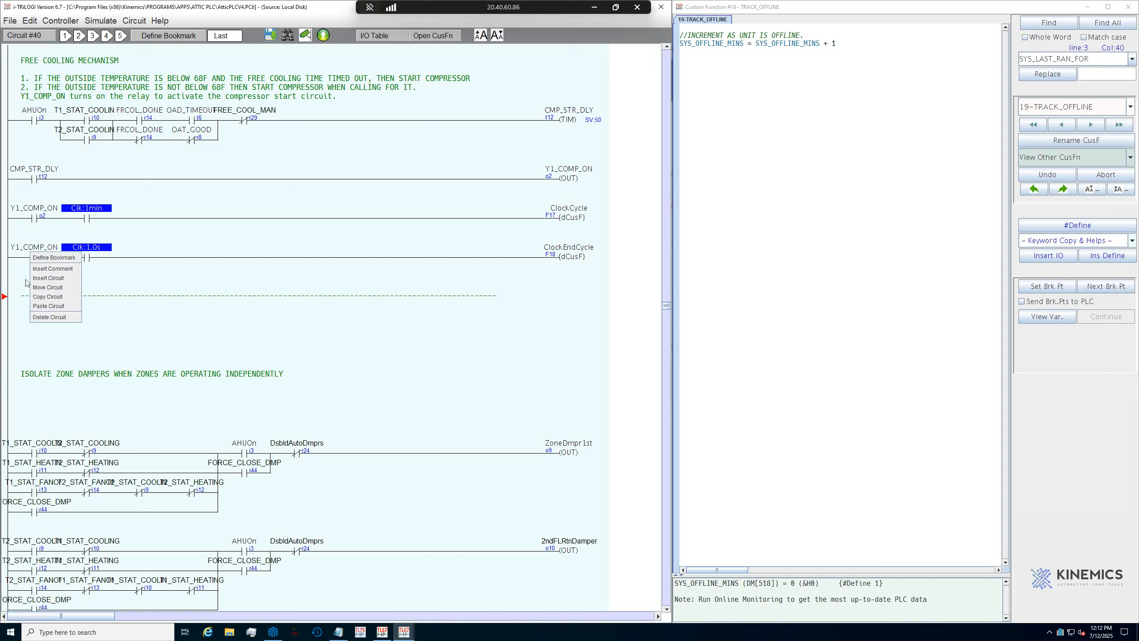
left_click(37, 294)
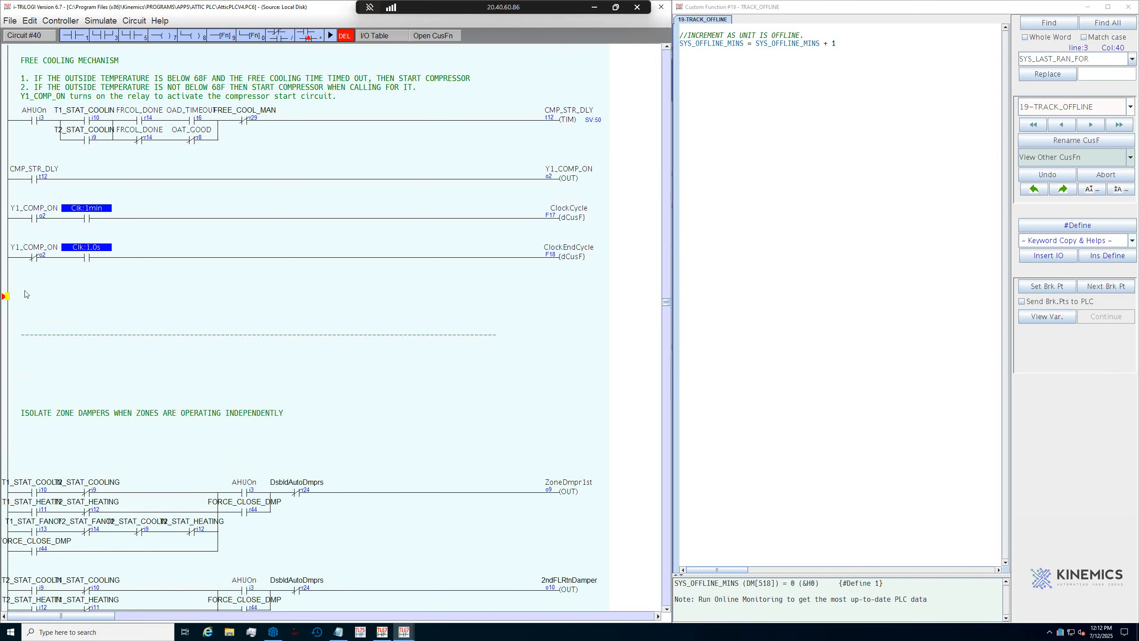
Step: Add a contact for the output Y1_COMP_ON to the new circuit and change it to normally closed
left_click(74, 36)
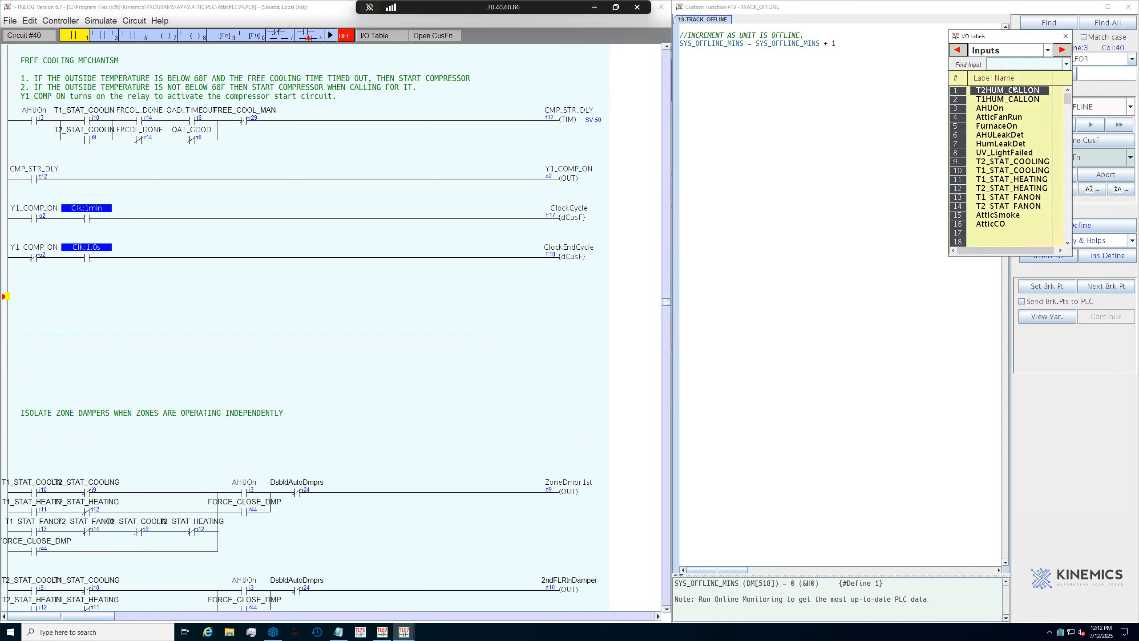
left_click(1047, 50)
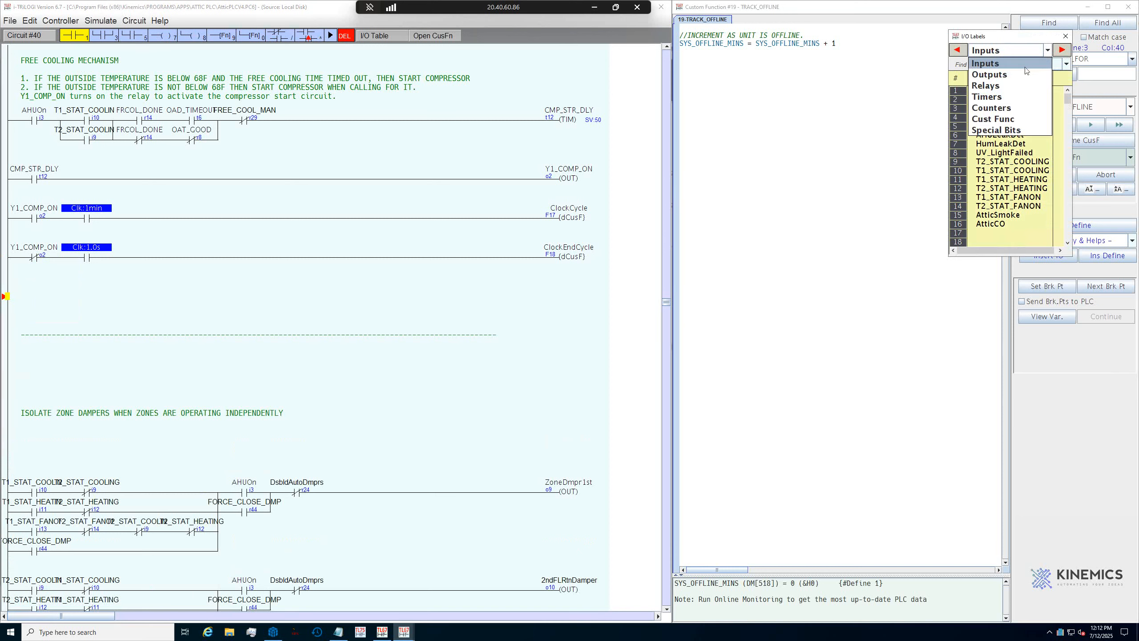
left_click(989, 74)
left_click(990, 100)
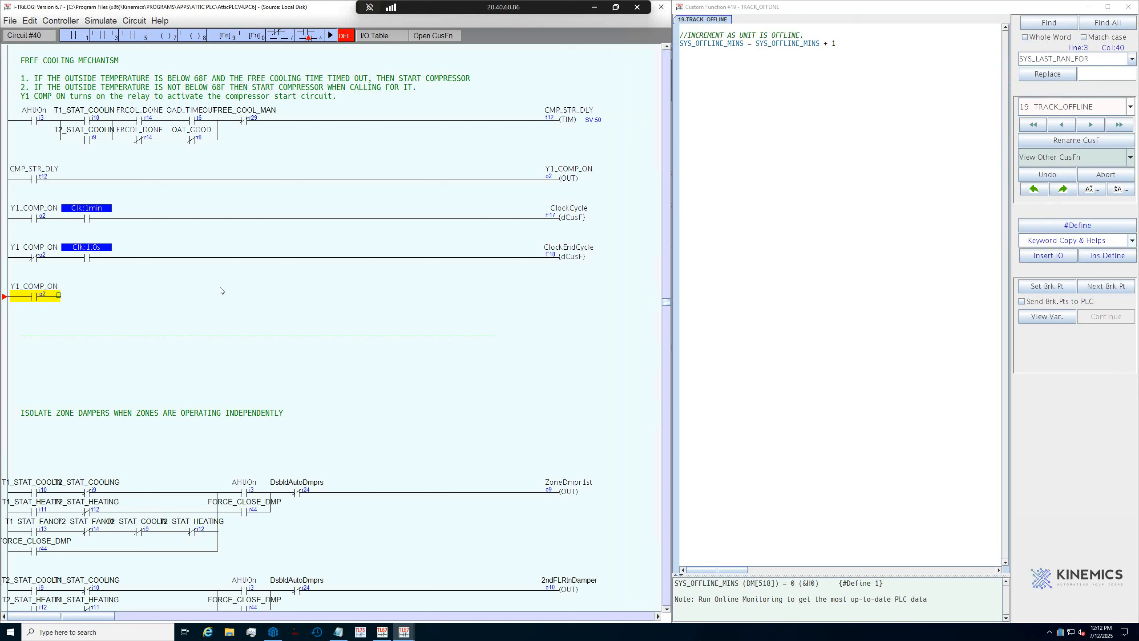
left_click(278, 40)
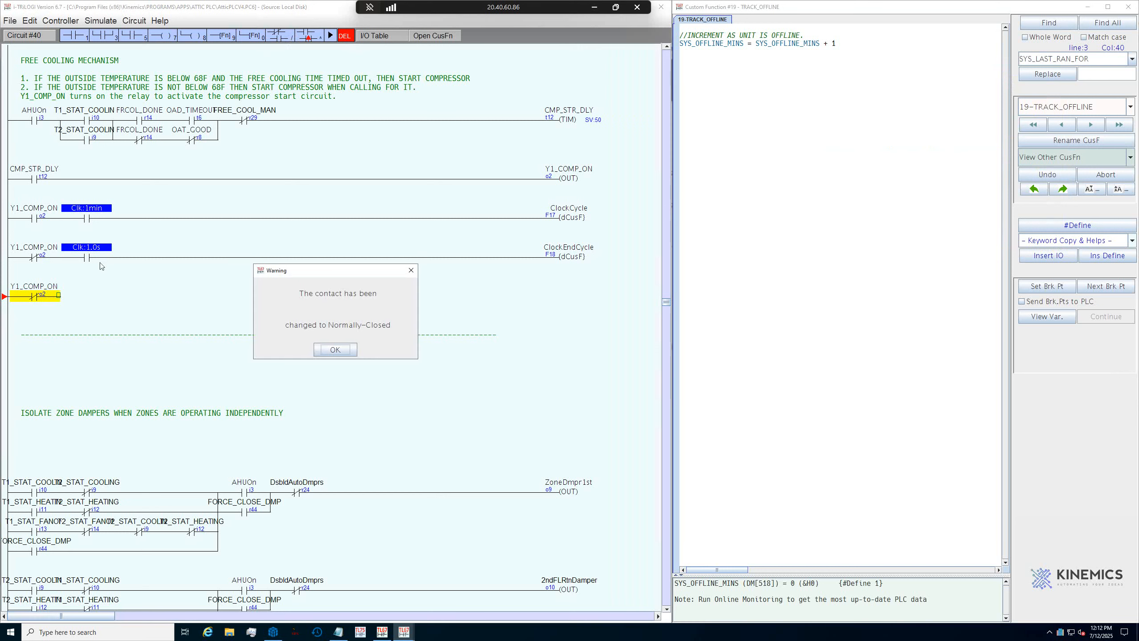
left_click(331, 351)
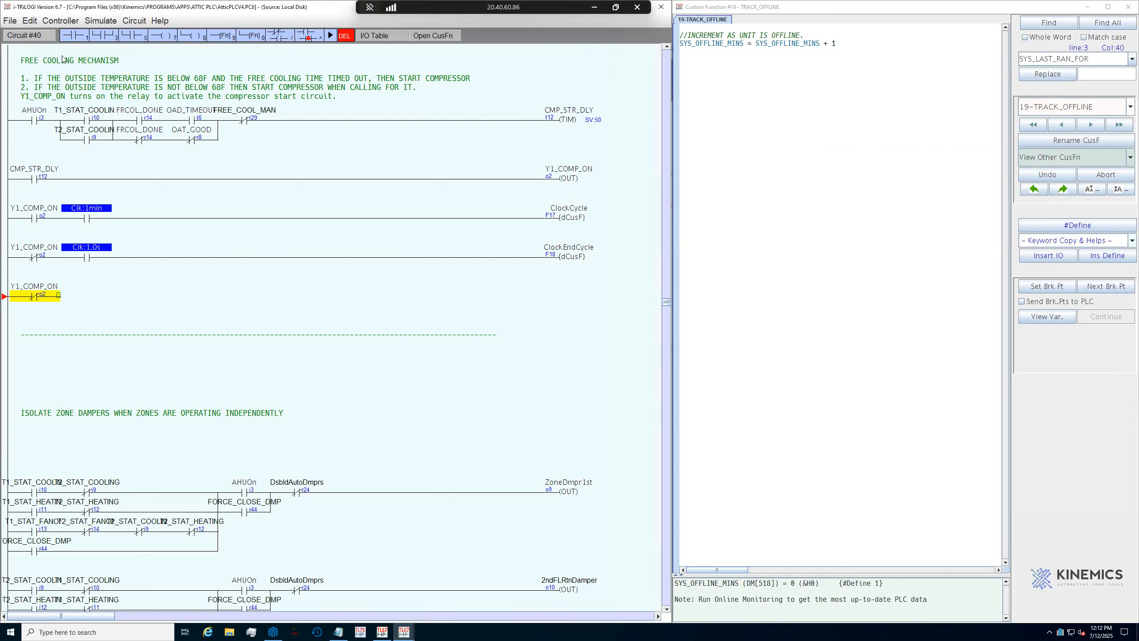
Step: Add a series contact for the 1 min Clock special bit after the Y1_COMP_ON contact
left_click(57, 39)
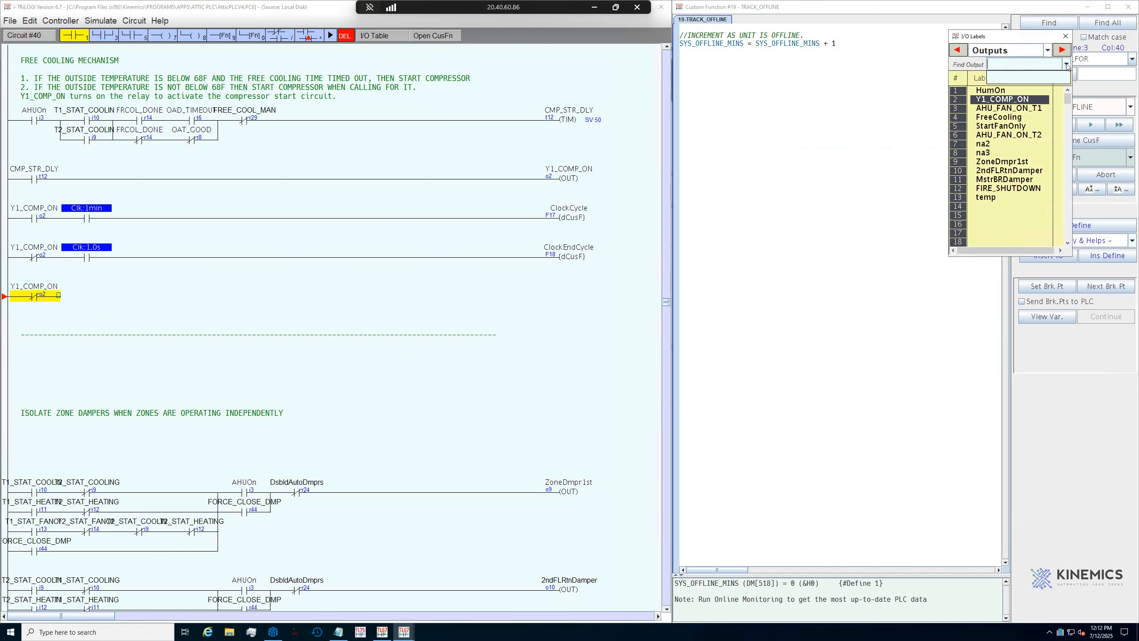
left_click(1047, 51)
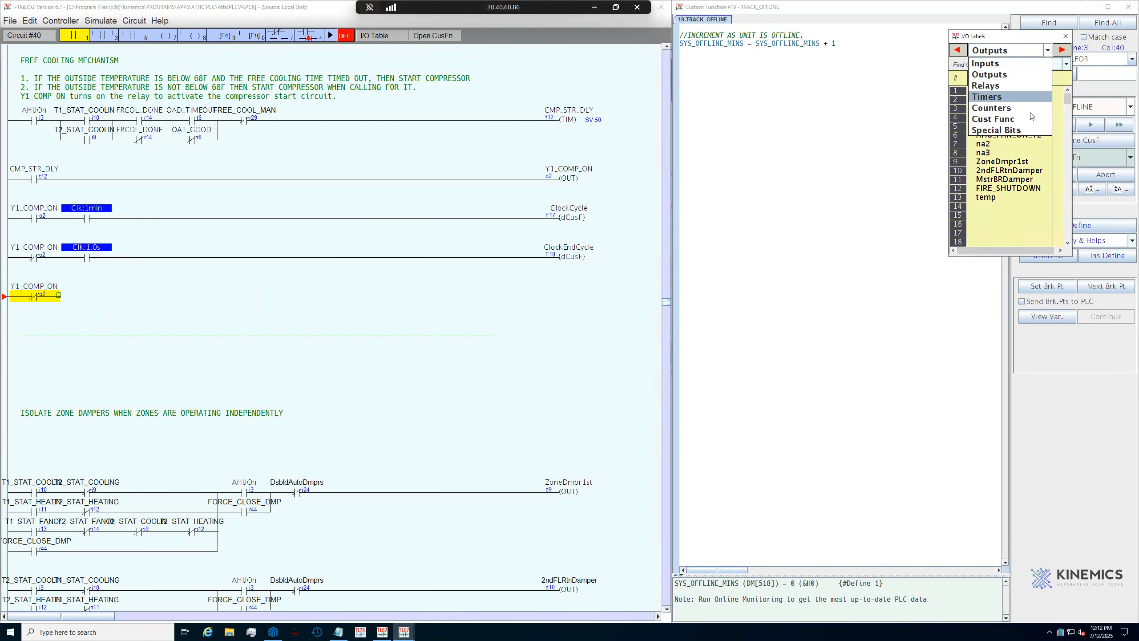
left_click(1018, 130)
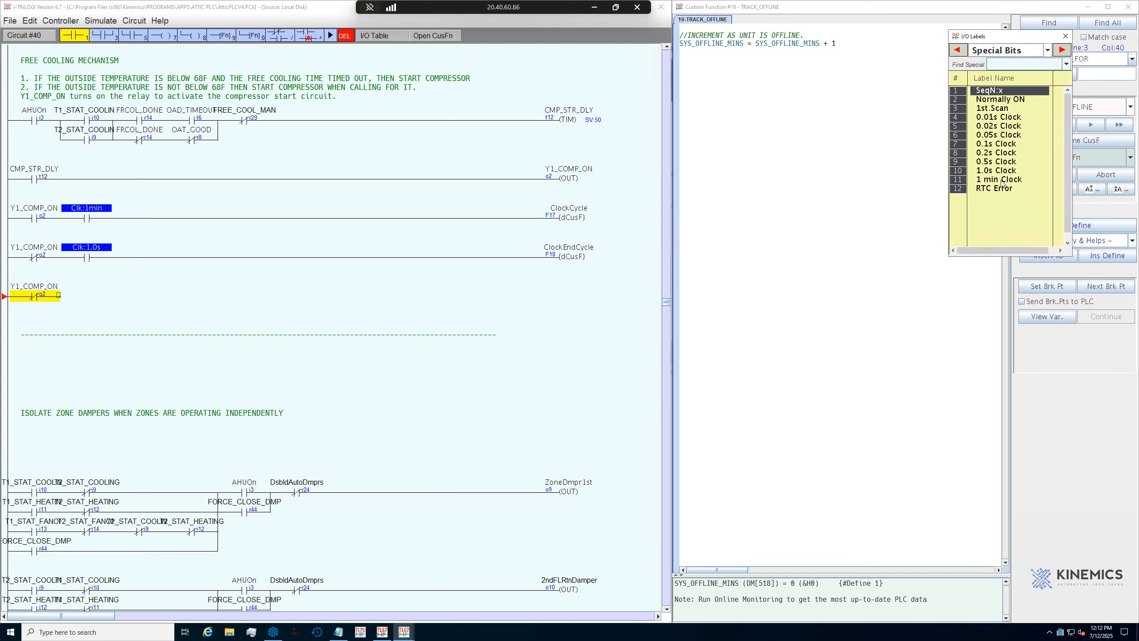
double_click(1002, 180)
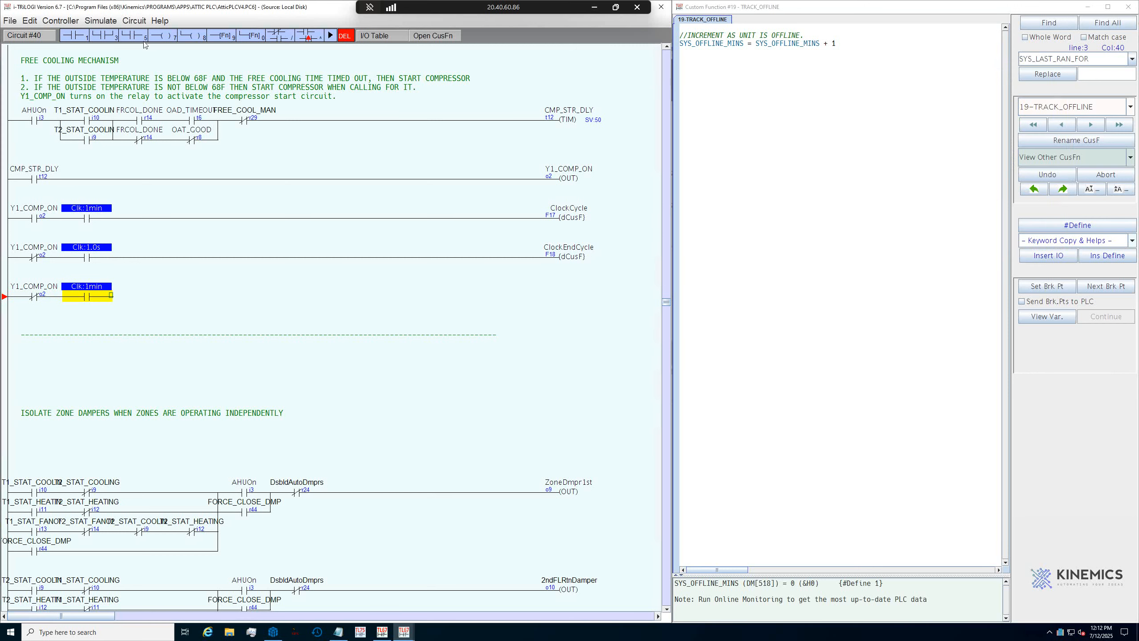
Step: End the new circuit with a differentiate-up custom function coil calling TRACK_OFFLINE and save the program
left_click(221, 36)
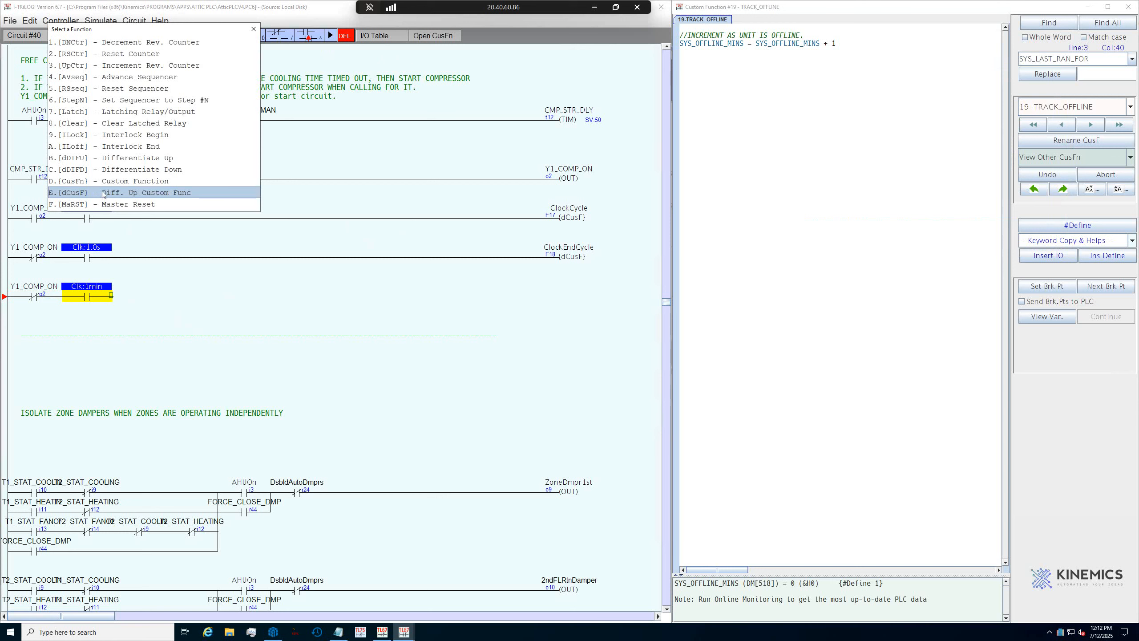
left_click(147, 196)
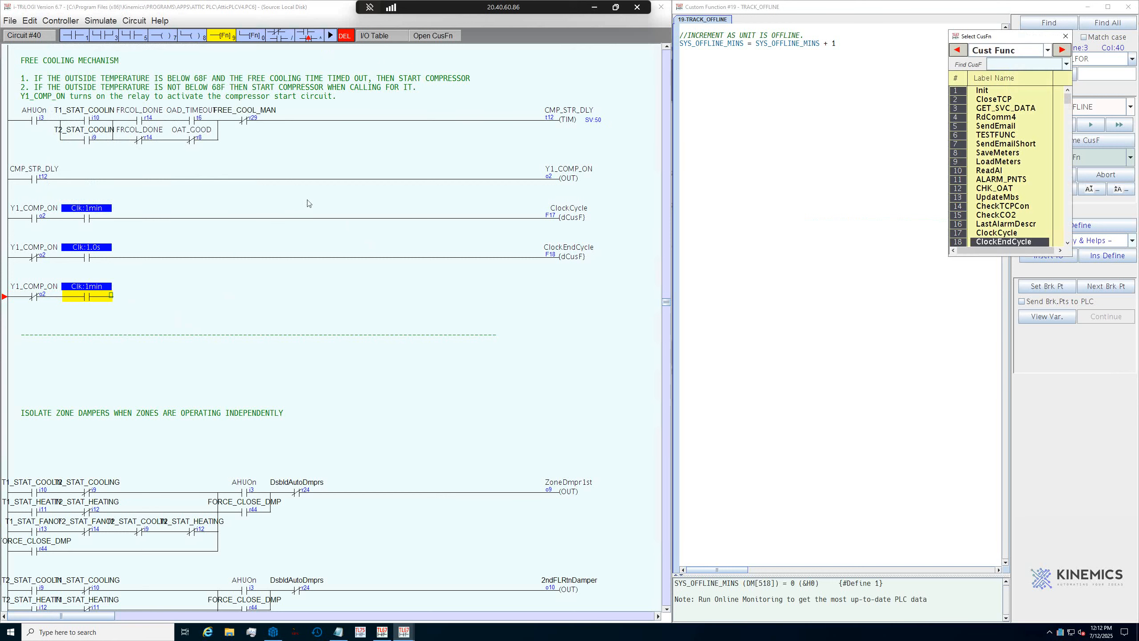
scroll(1019, 234, "down", 1)
scroll(1019, 234, "down", 1)
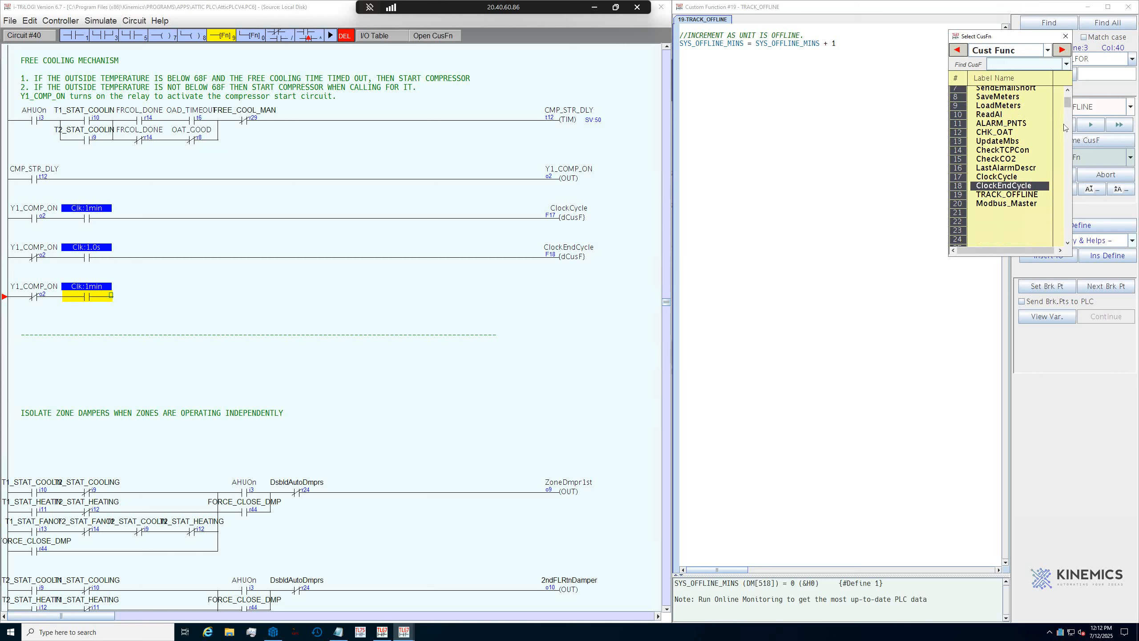
scroll(1031, 180, "down", 5)
scroll(1032, 187, "up", 5)
scroll(1032, 188, "up", 1)
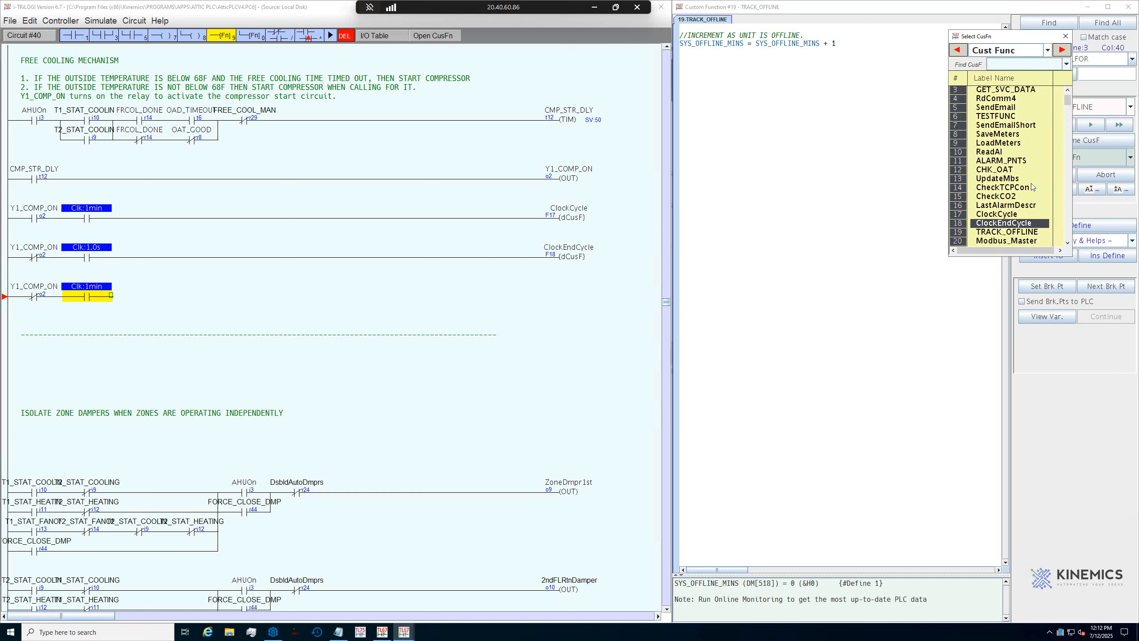
scroll(1032, 188, "down", 1)
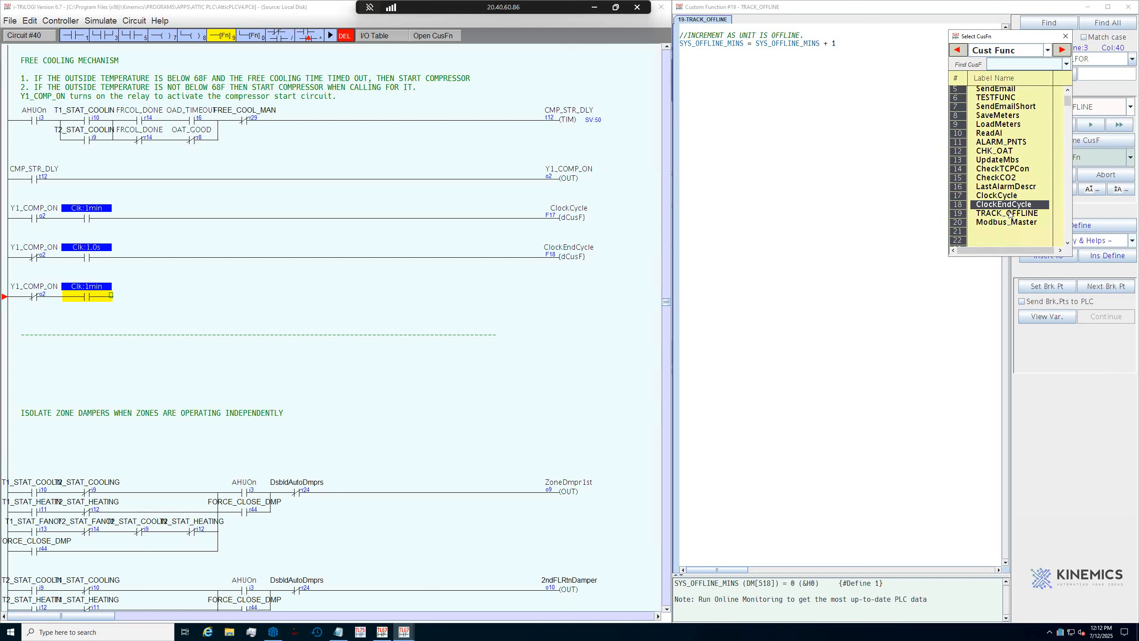
double_click(1009, 214)
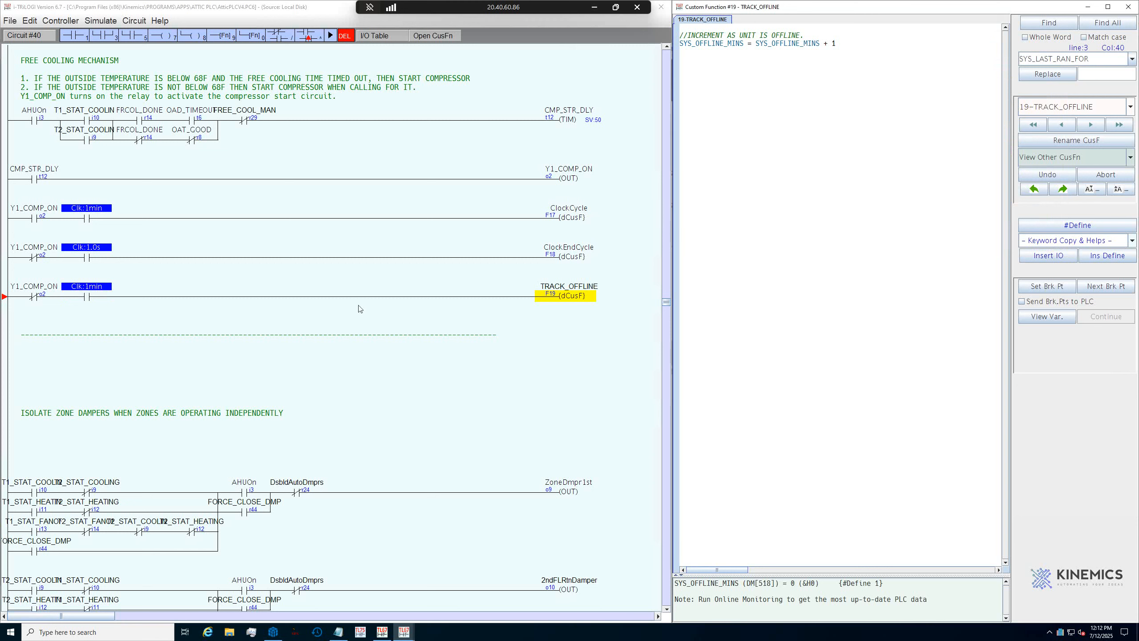
left_click(11, 21)
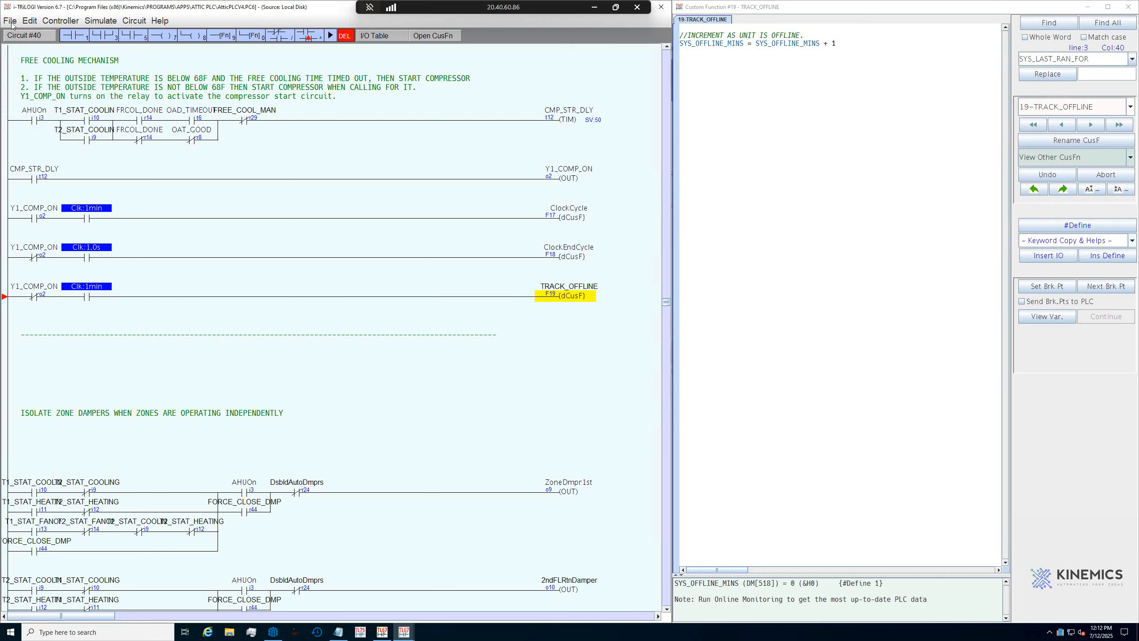
left_click(15, 50)
Step: Copy the variable name SYS_OFFLINE_MINS from the TRACK_OFFLINE code and open the ClockCycle custom function
left_click(542, 326)
left_click(572, 299)
double_click(786, 43)
key("ctrl+c")
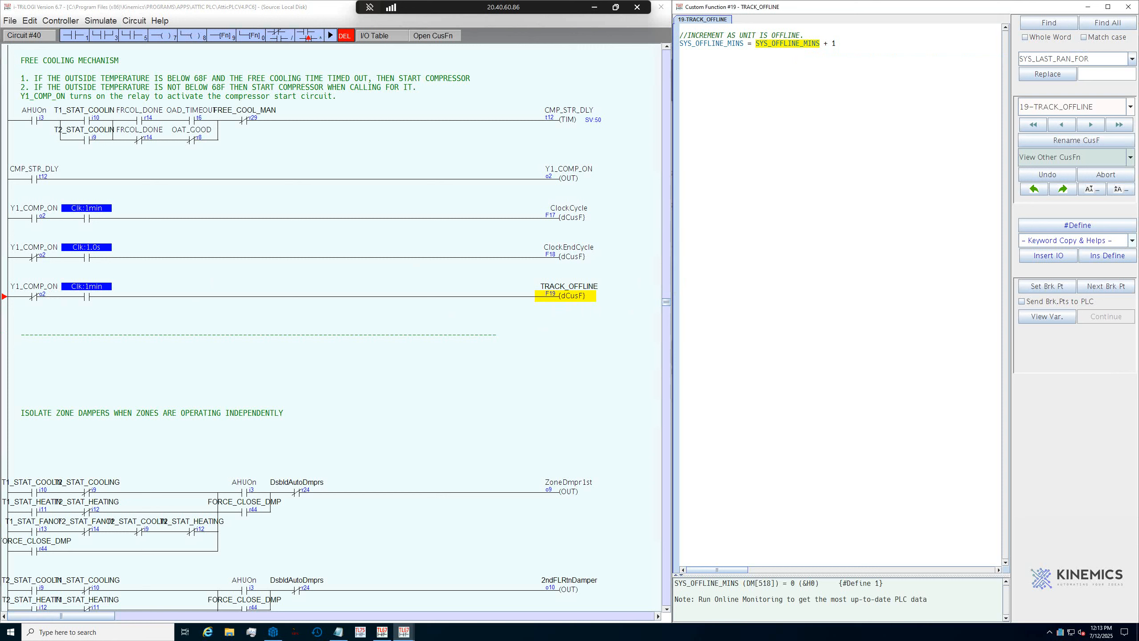
left_click(56, 219)
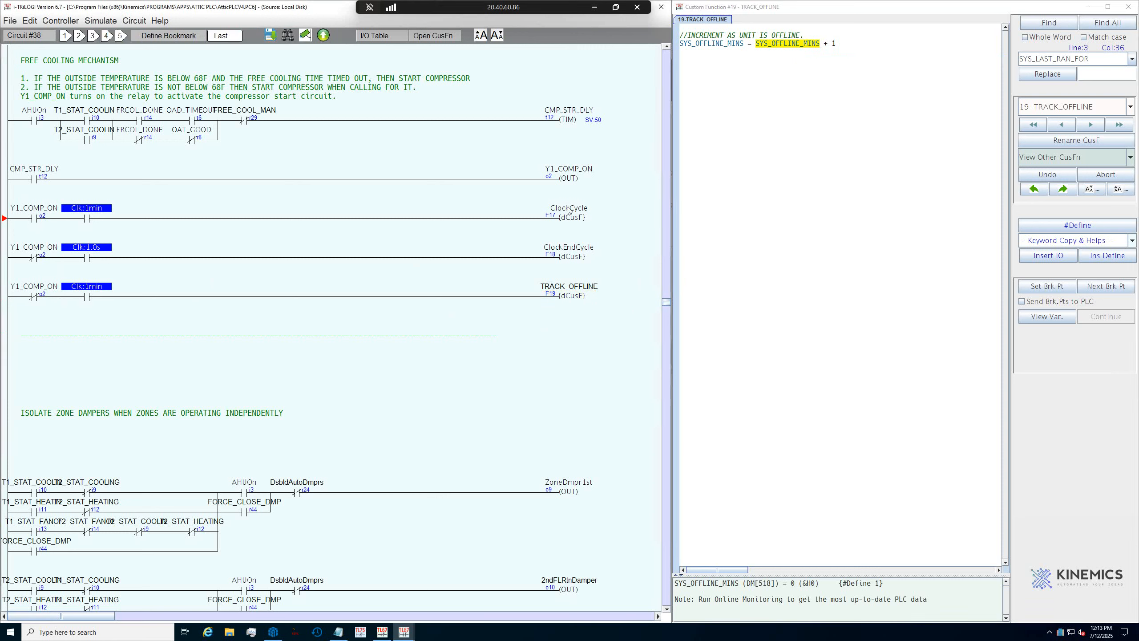
left_click(566, 218)
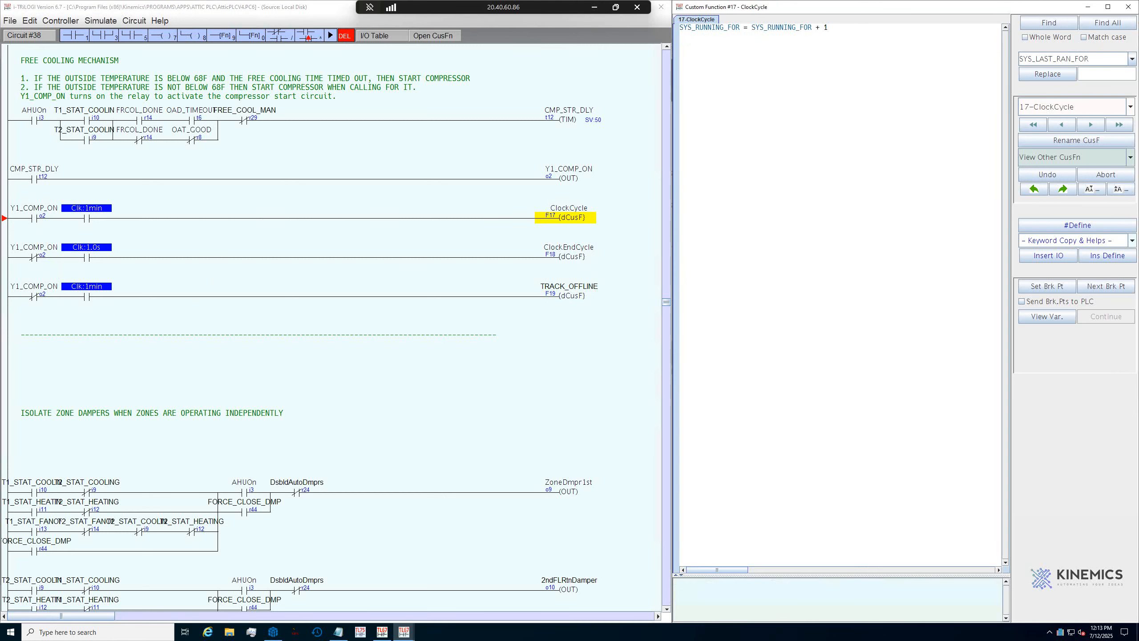
Step: Add the statement SYS_OFFLINE_MINS = 0 below the SYS_RUNNING_FOR line in ClockCycle, save the program and close the function editor
left_click(690, 36)
key("ctrl+v")
type("= 0")
key("Return")
left_click(11, 22)
left_click(27, 50)
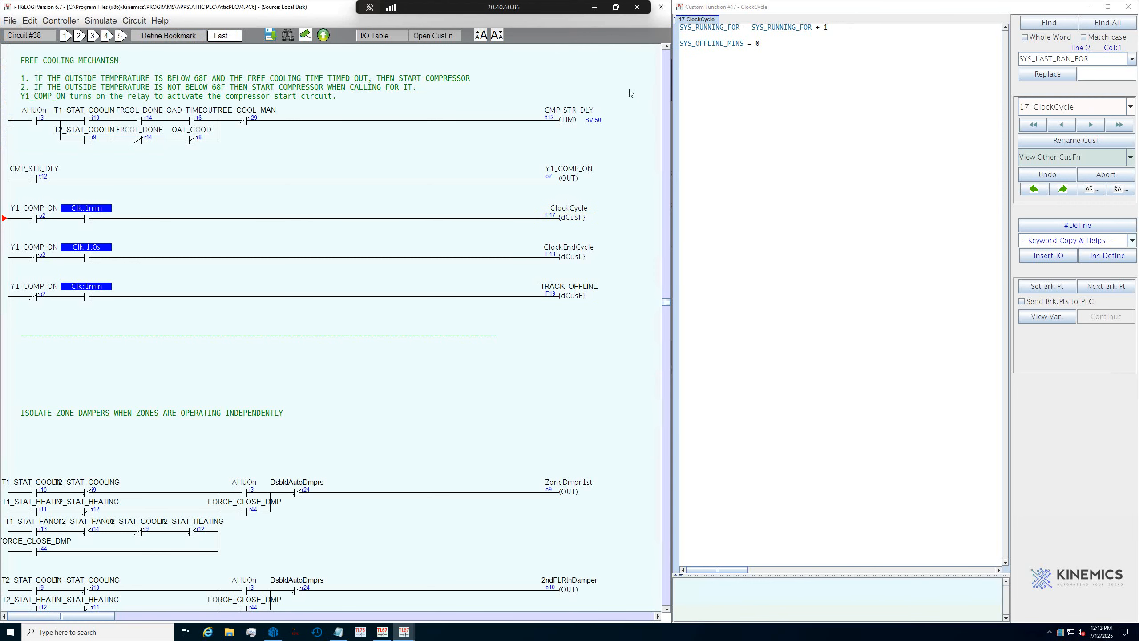
left_click(1128, 7)
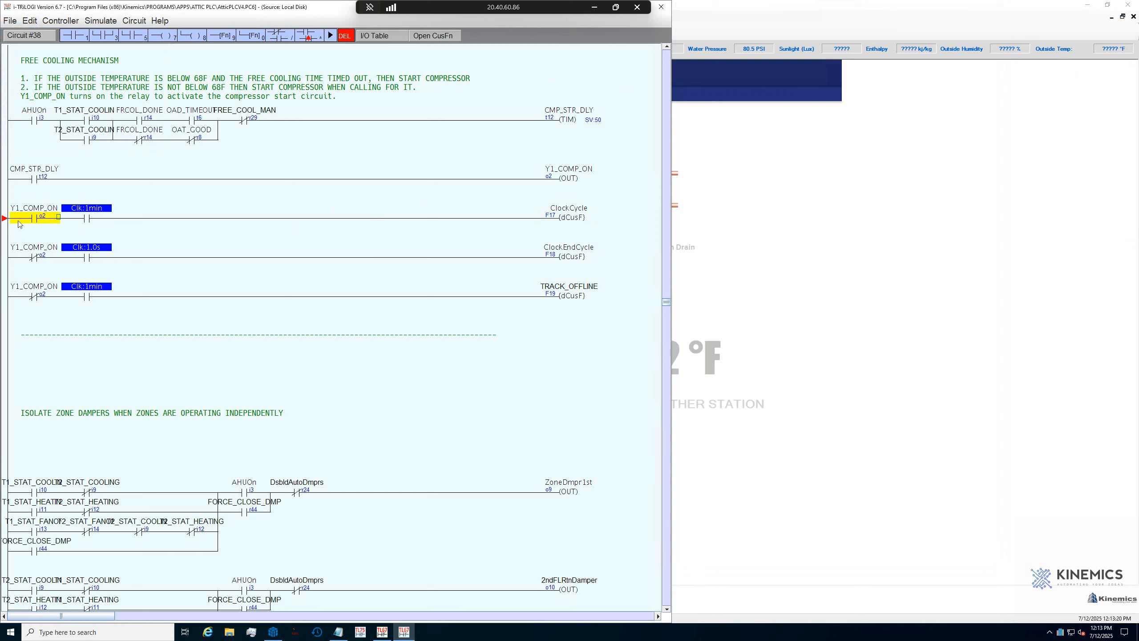
Step: Review the code of the ClockCycle and TRACK_OFFLINE custom functions from their coils in the ladder
double_click(578, 219)
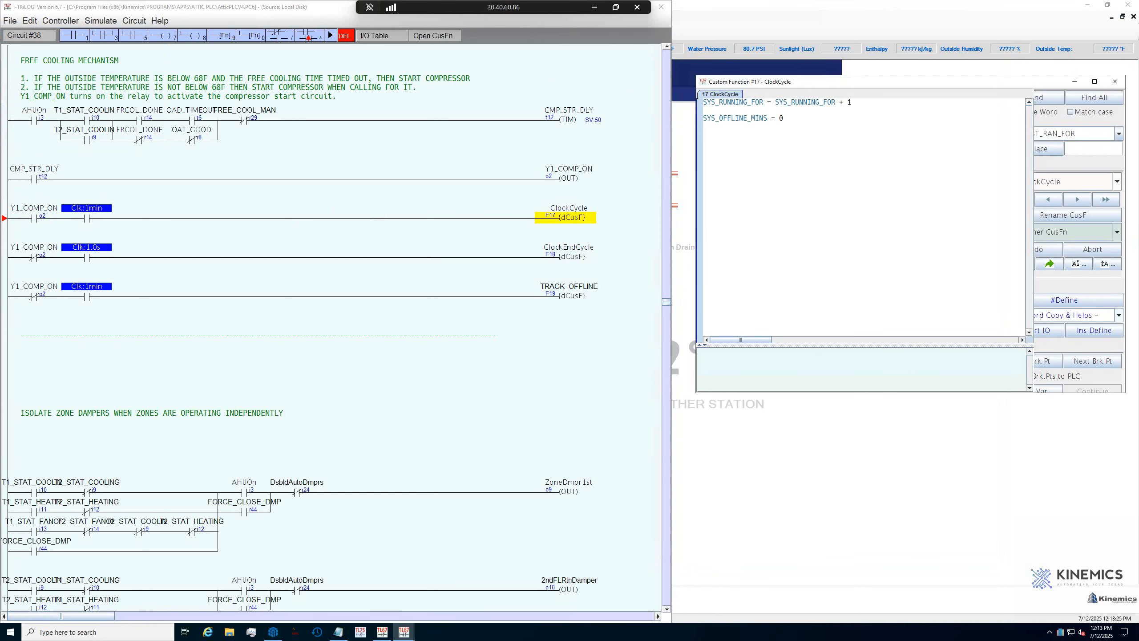
left_click_drag(776, 102, 792, 103)
double_click(735, 118)
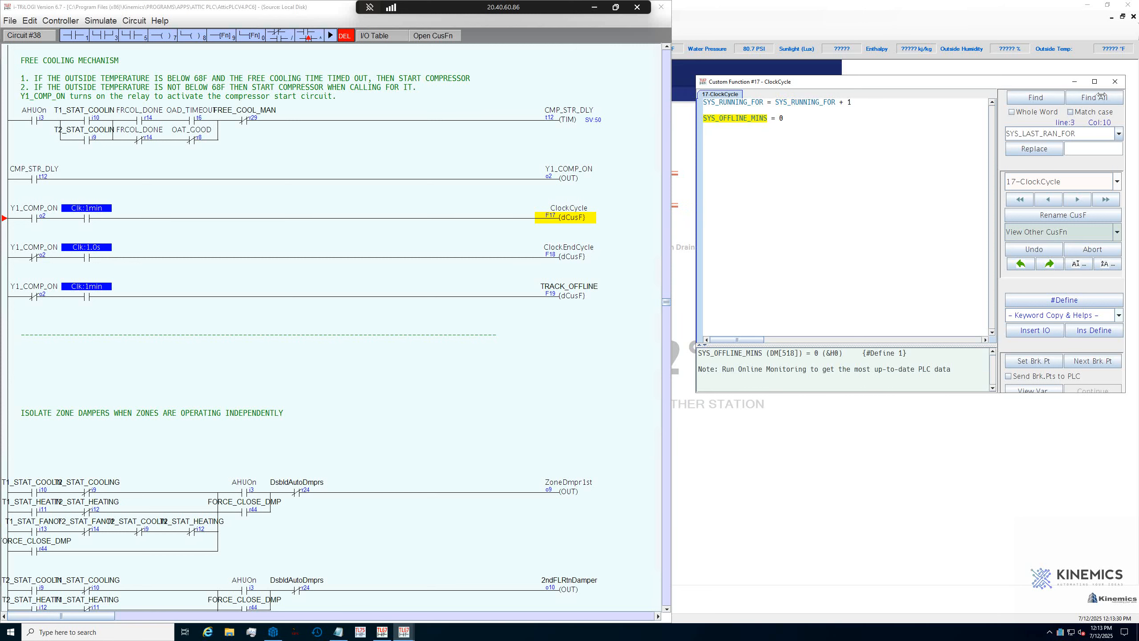
left_click(1114, 82)
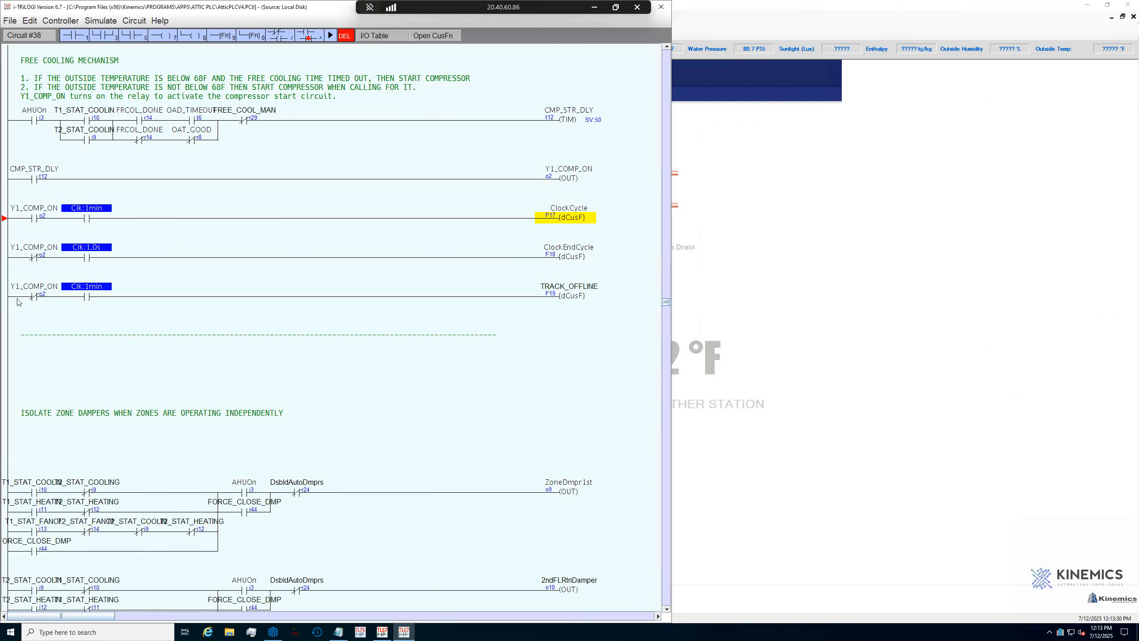
left_click(32, 297)
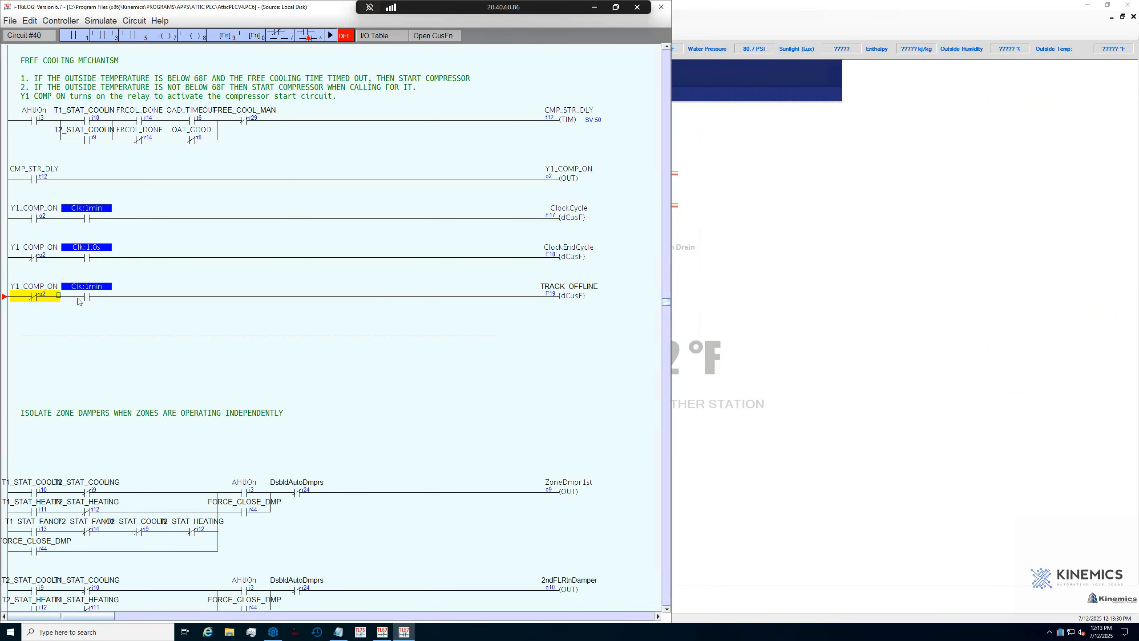
double_click(580, 297)
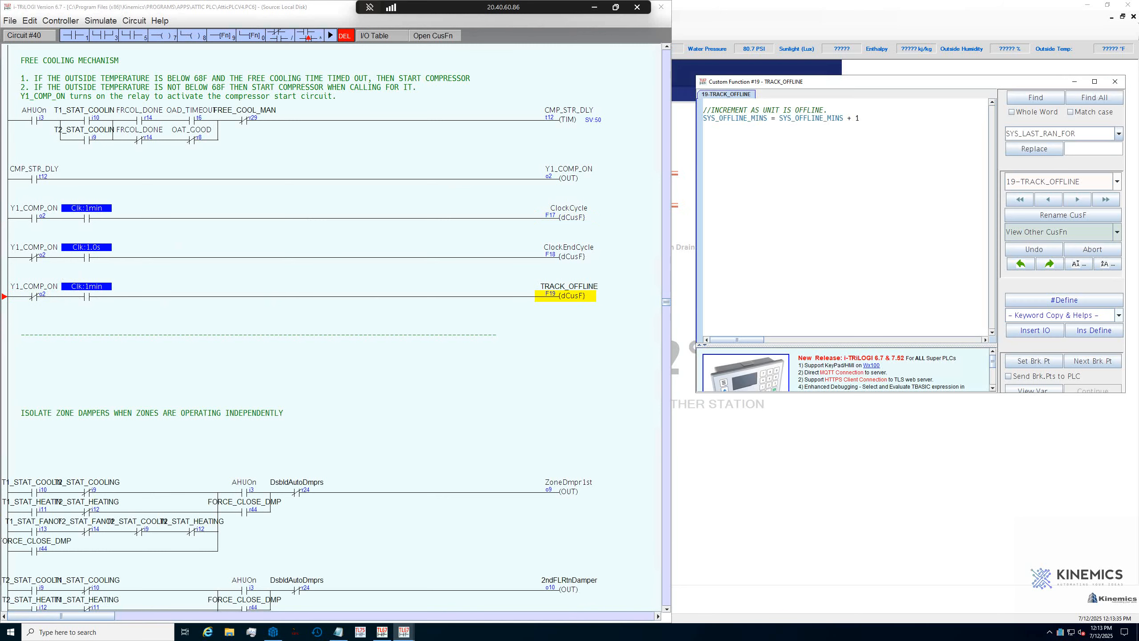
left_click(1115, 81)
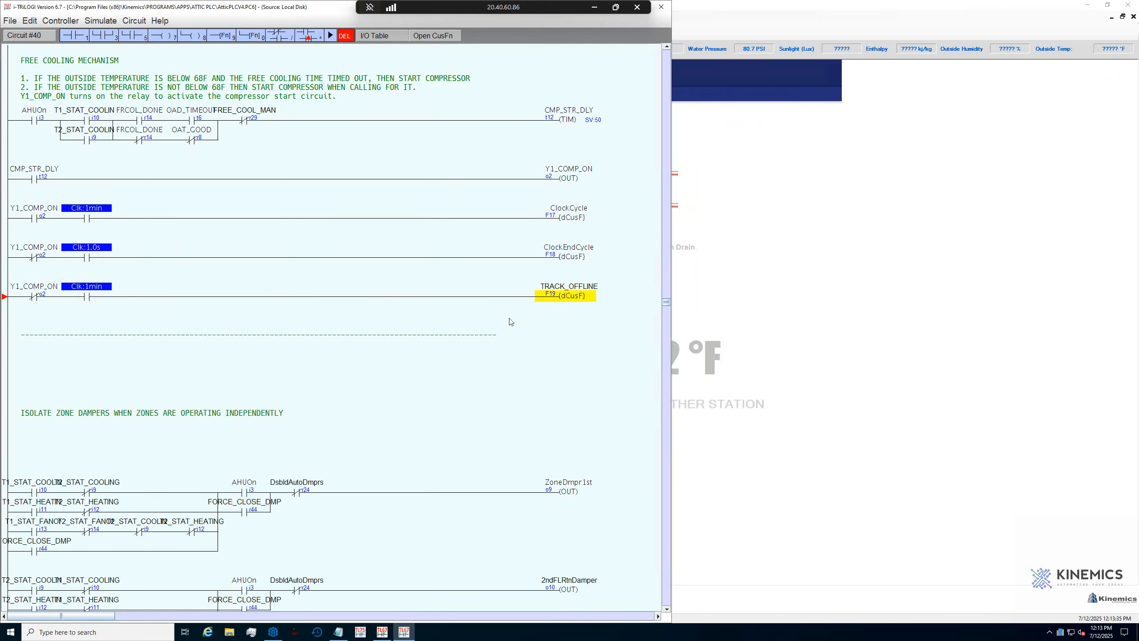
double_click(571, 295)
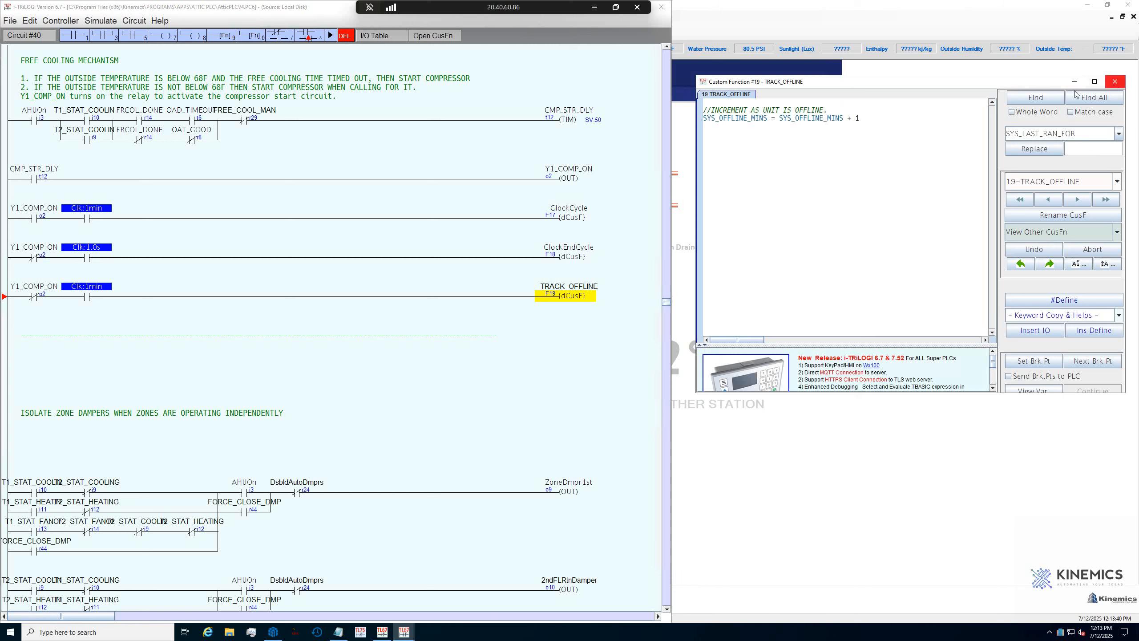
left_click(1115, 81)
Step: Transfer the program to the PLC at 20.40.60.203 and reboot the controller
left_click(10, 21)
left_click(41, 35)
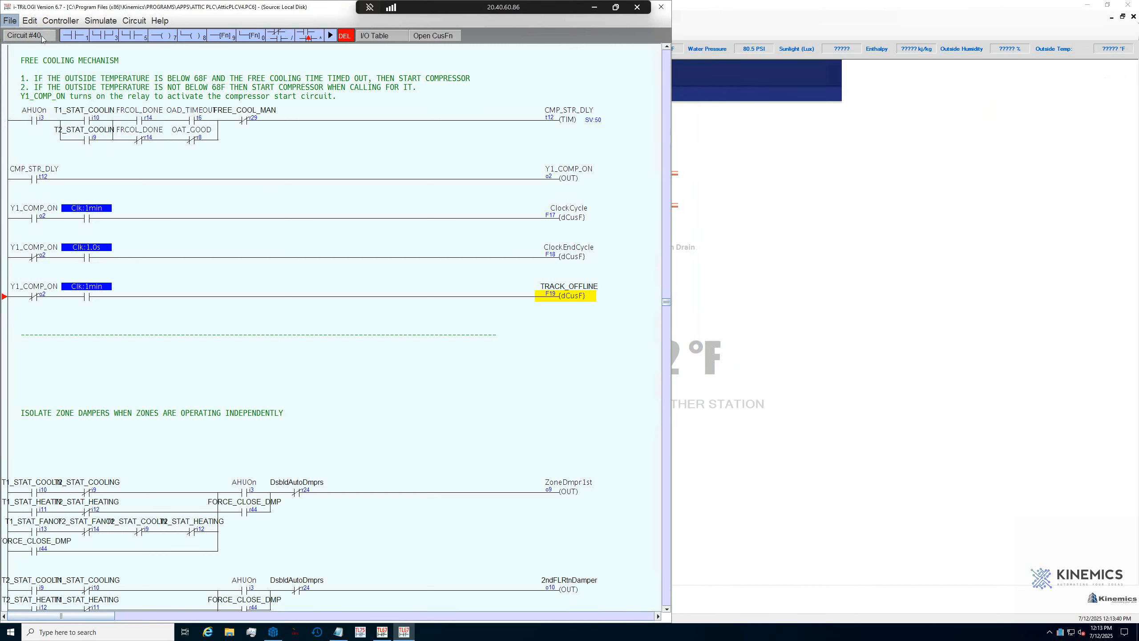
left_click(73, 23)
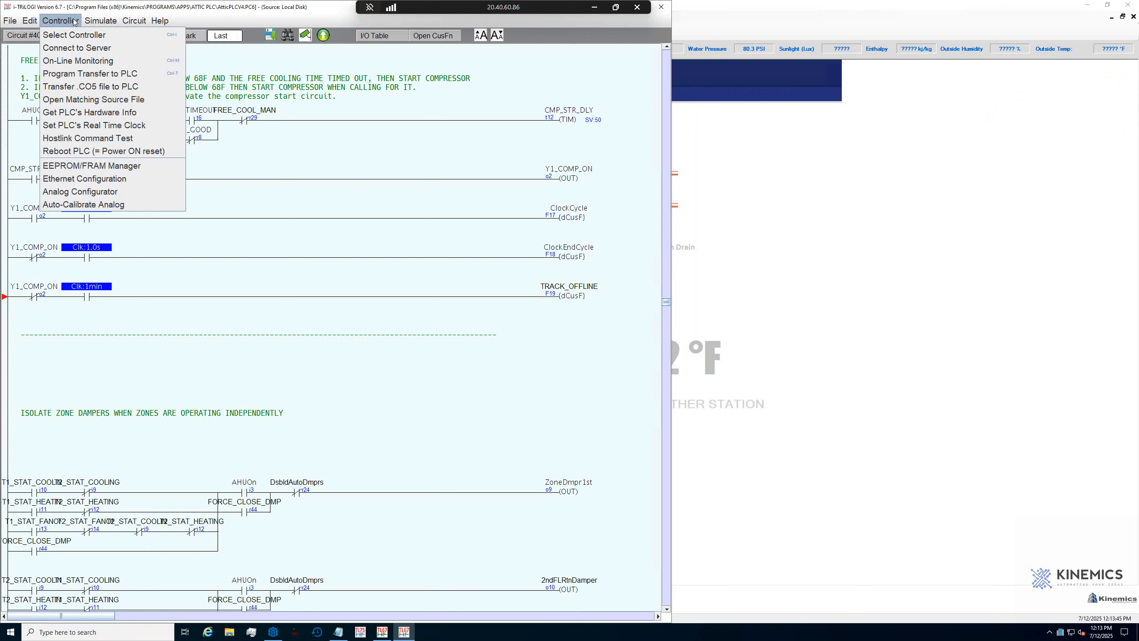
left_click(82, 81)
left_click(207, 181)
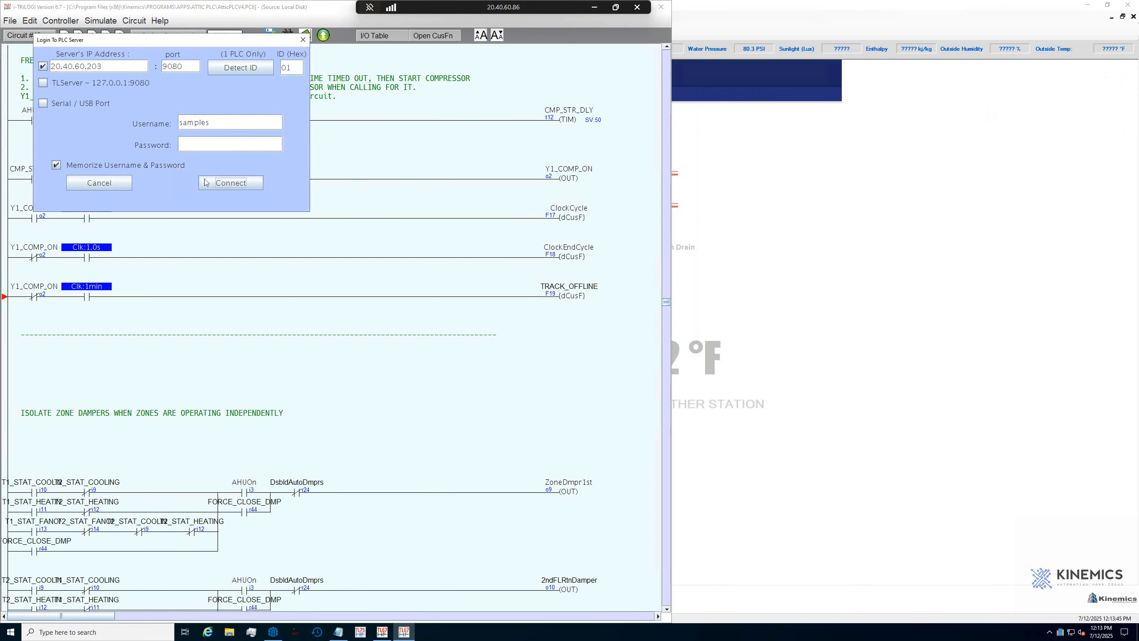
left_click(297, 321)
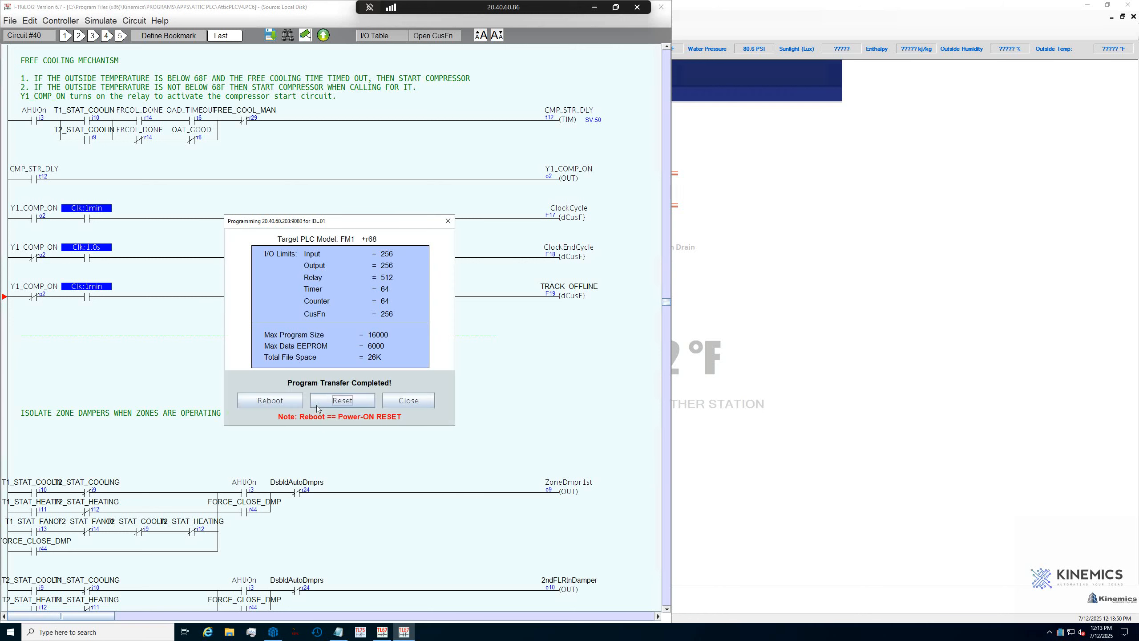
left_click(292, 404)
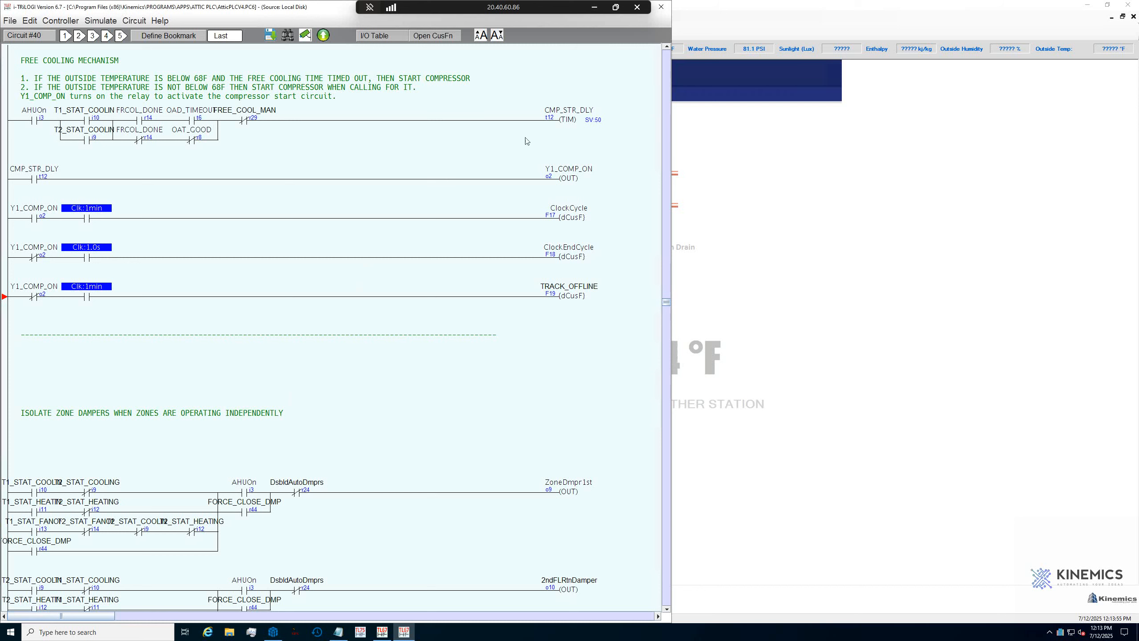
Step: Start on-line monitoring of the PLC and check the SYS_OFFLINE_MINS value at DM[518] in the data memory view
left_click(63, 21)
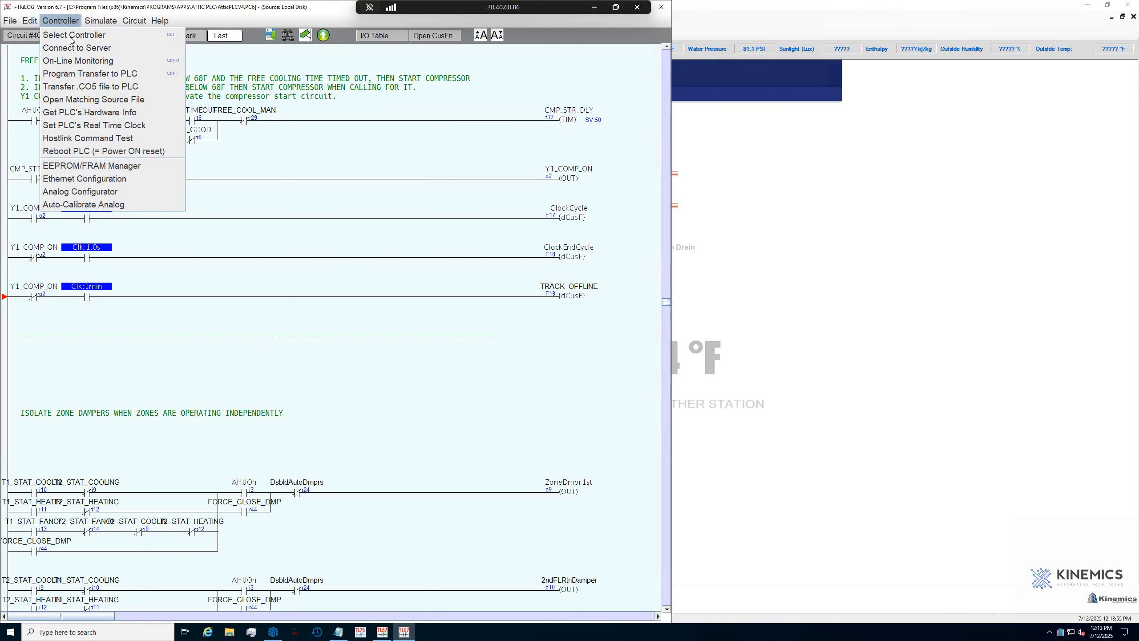
left_click(85, 61)
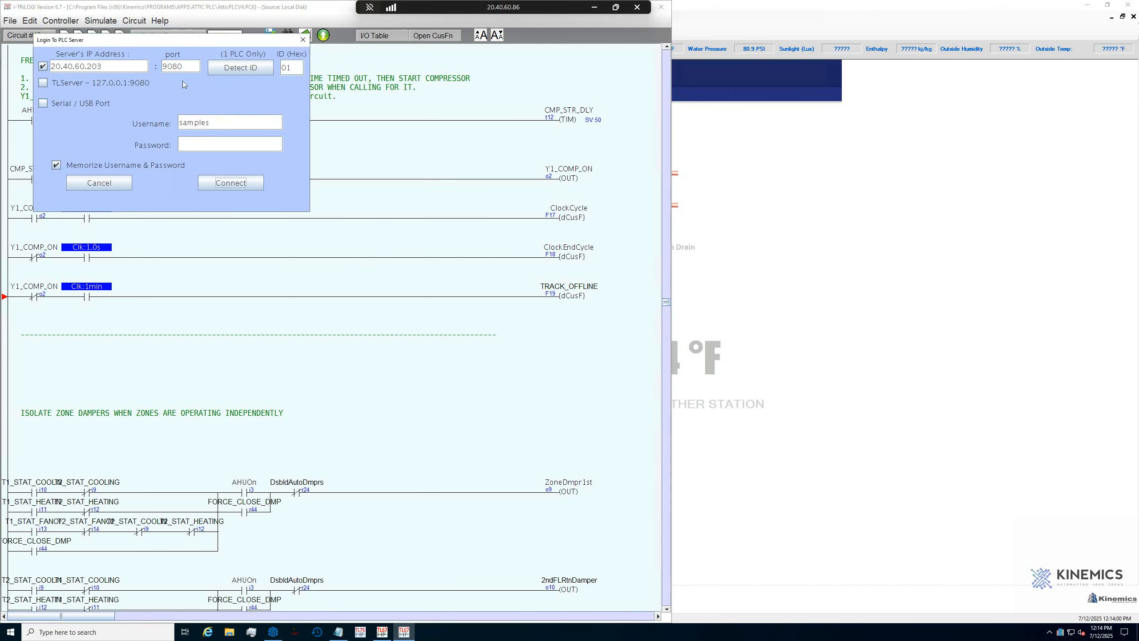
left_click(235, 185)
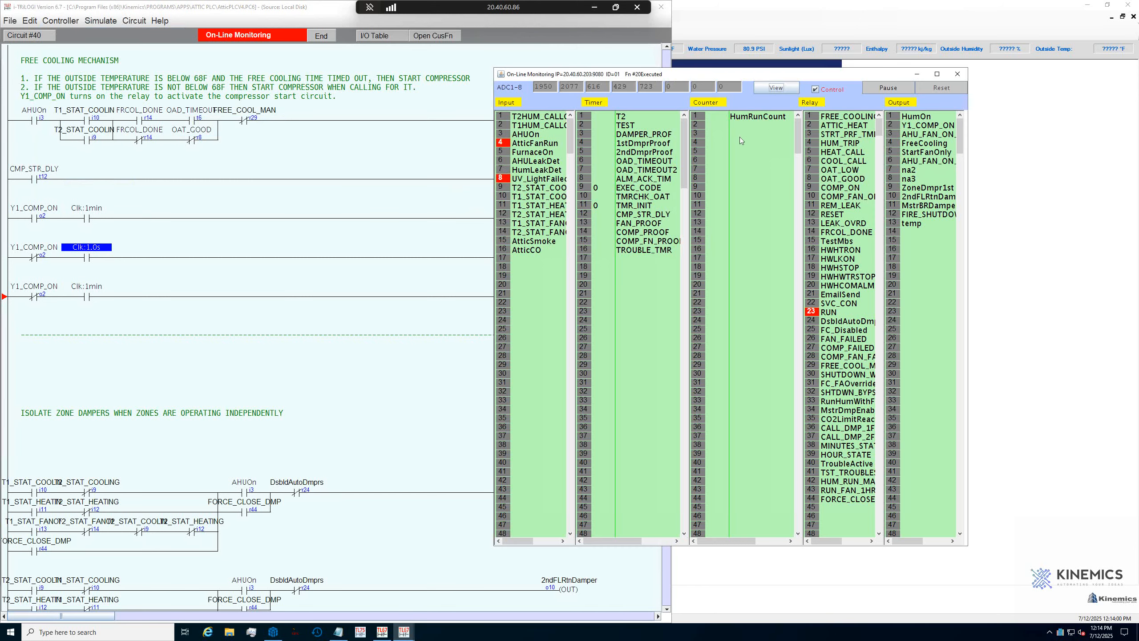
left_click(776, 88)
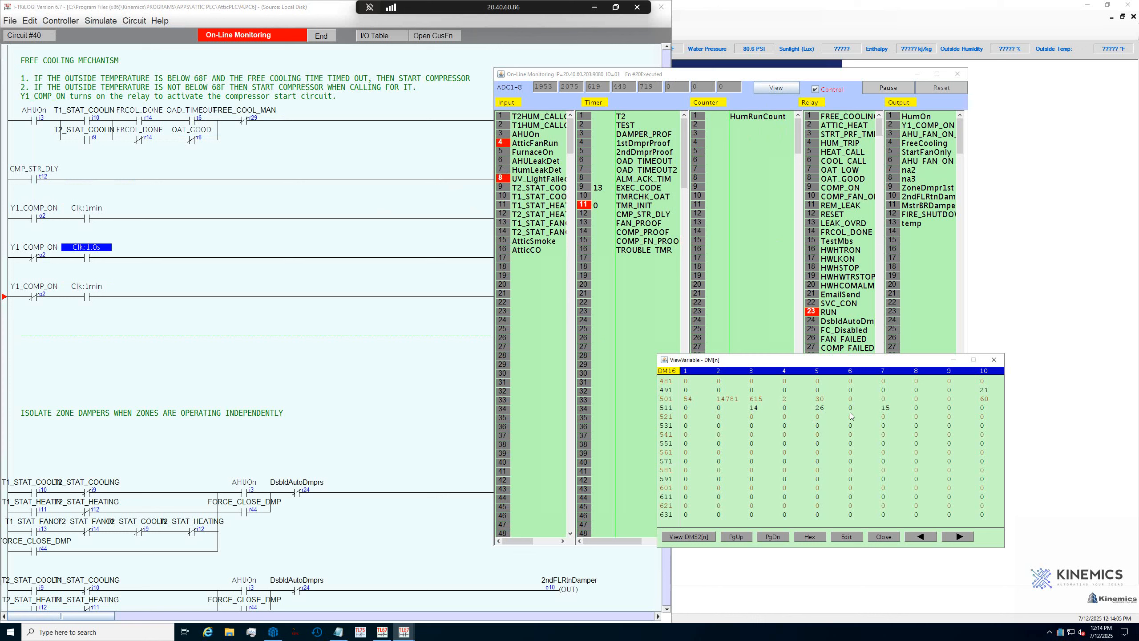
mouse_move(916, 409)
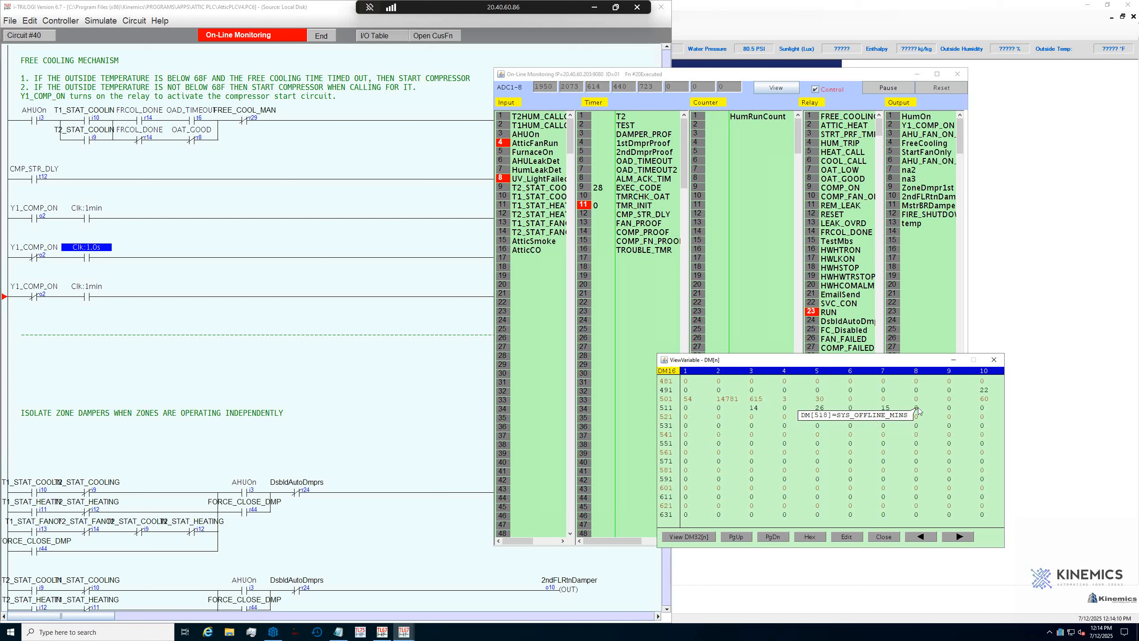
left_click_drag(891, 365, 858, 367)
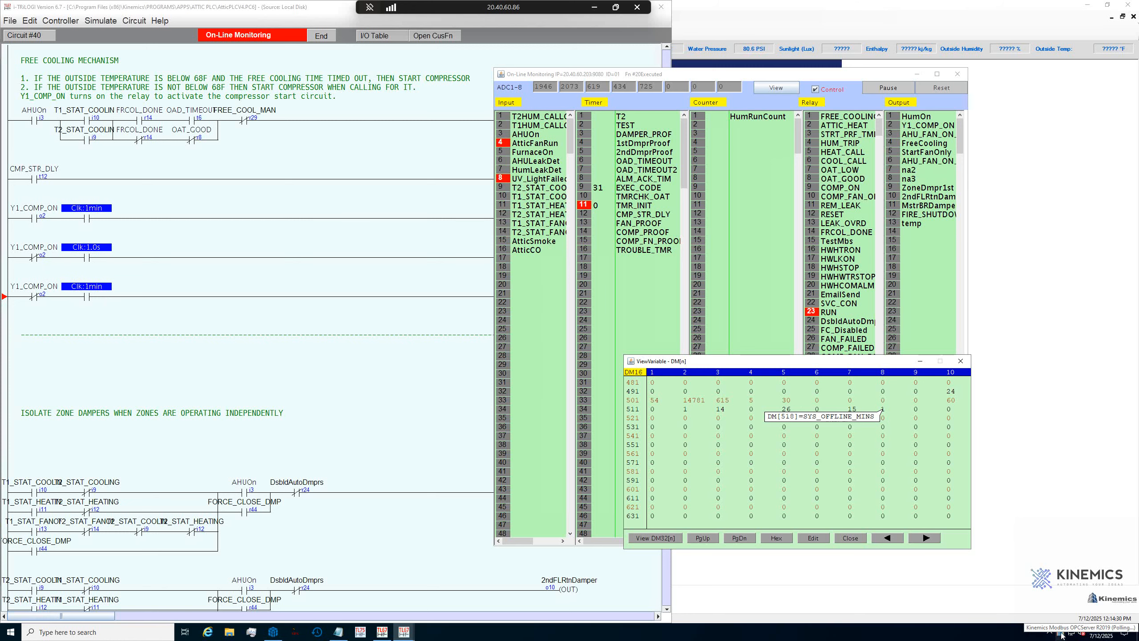
Step: Switch to Kinemics Modbus OPCServer and duplicate the EPLC device's RUNNING_LONGER tag, entering OFFLINE_MINS as the new name
double_click(1061, 634)
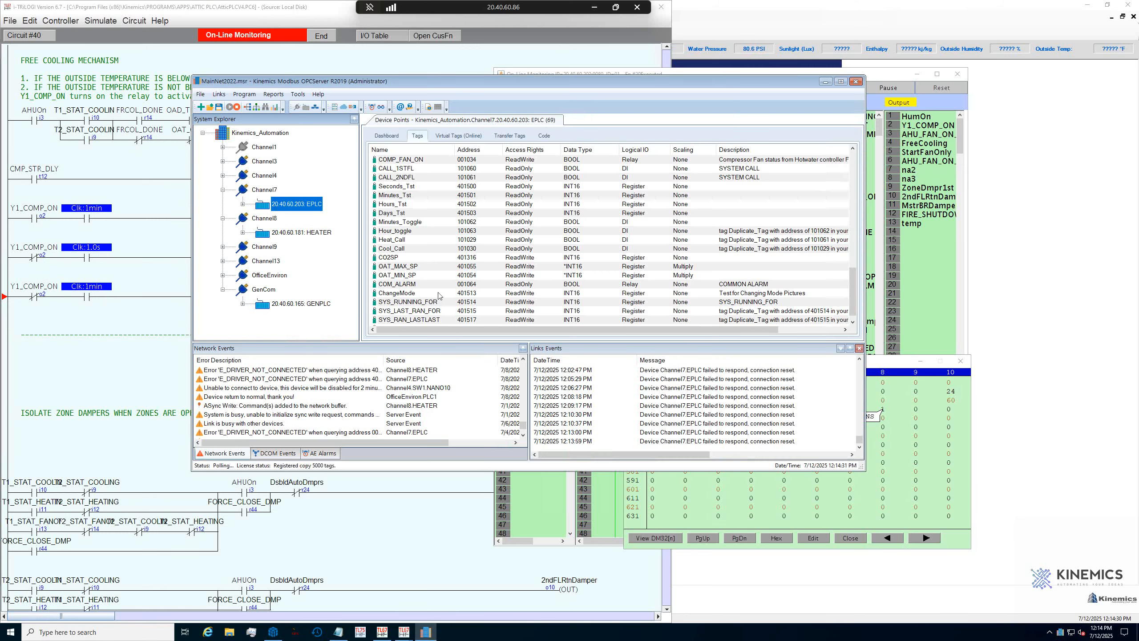
scroll(422, 320, "down", 1)
double_click(422, 320)
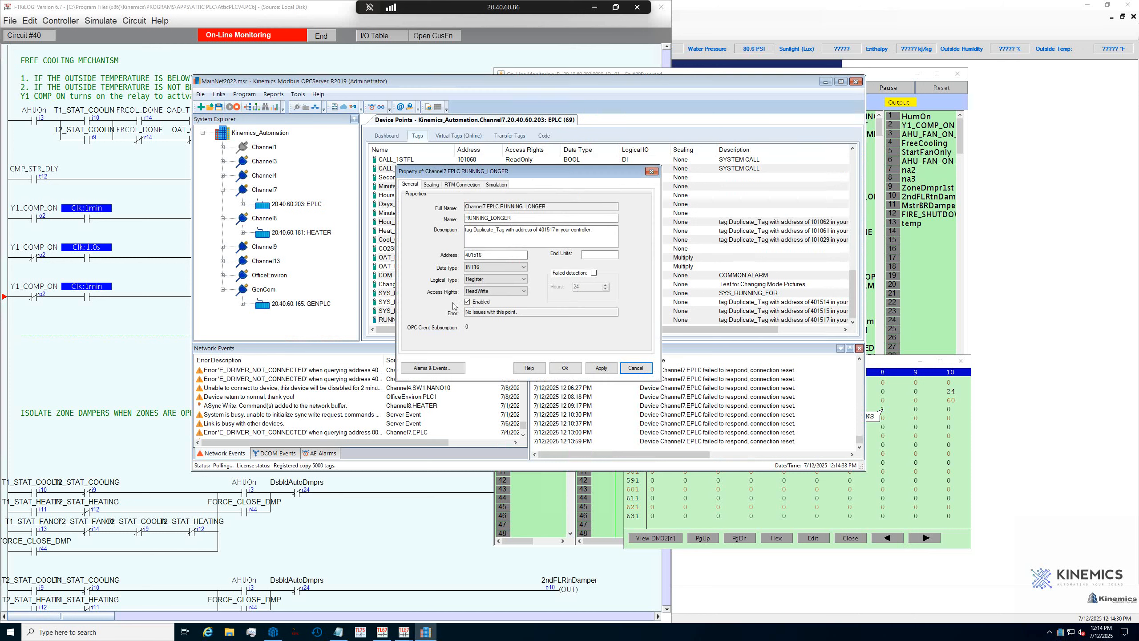
left_click(651, 172)
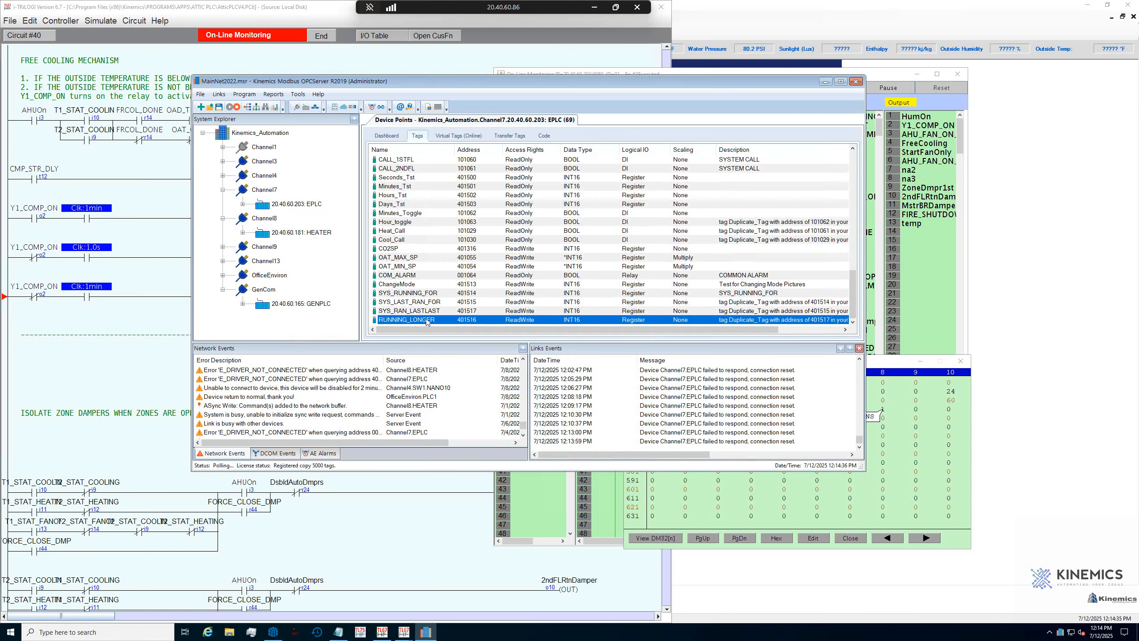
right_click(426, 321)
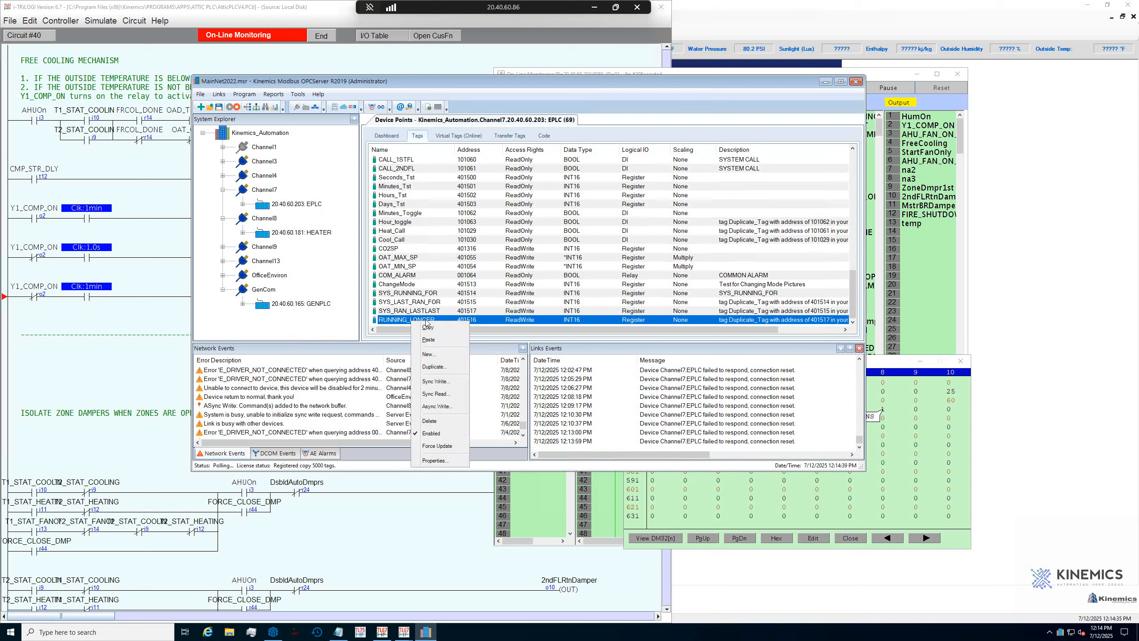
left_click(432, 367)
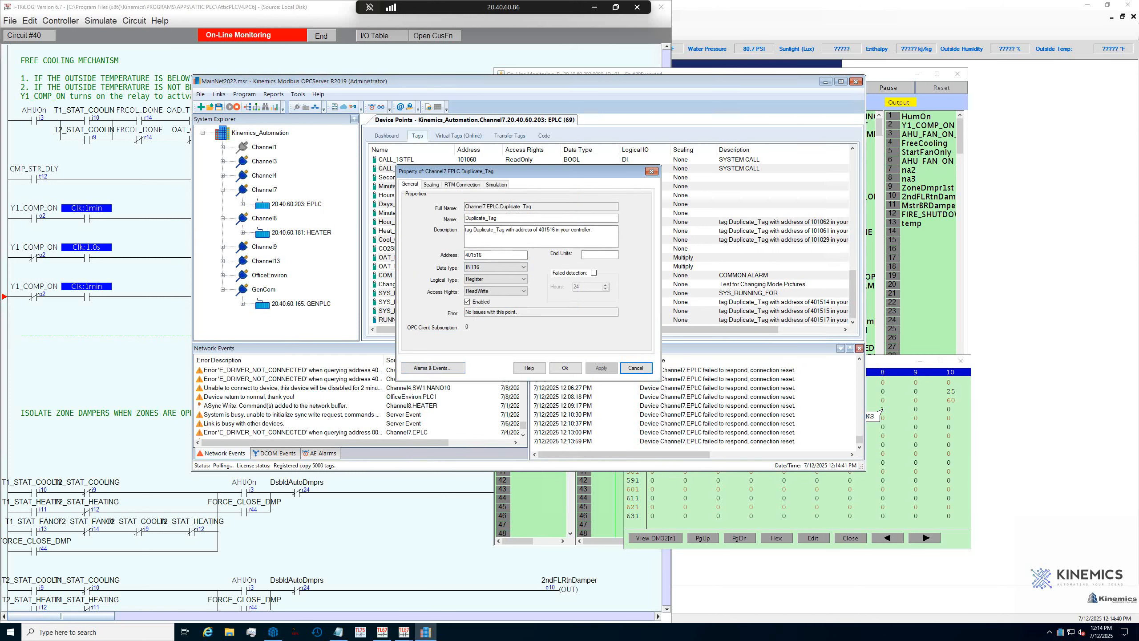
type("OFFLINE_MINS")
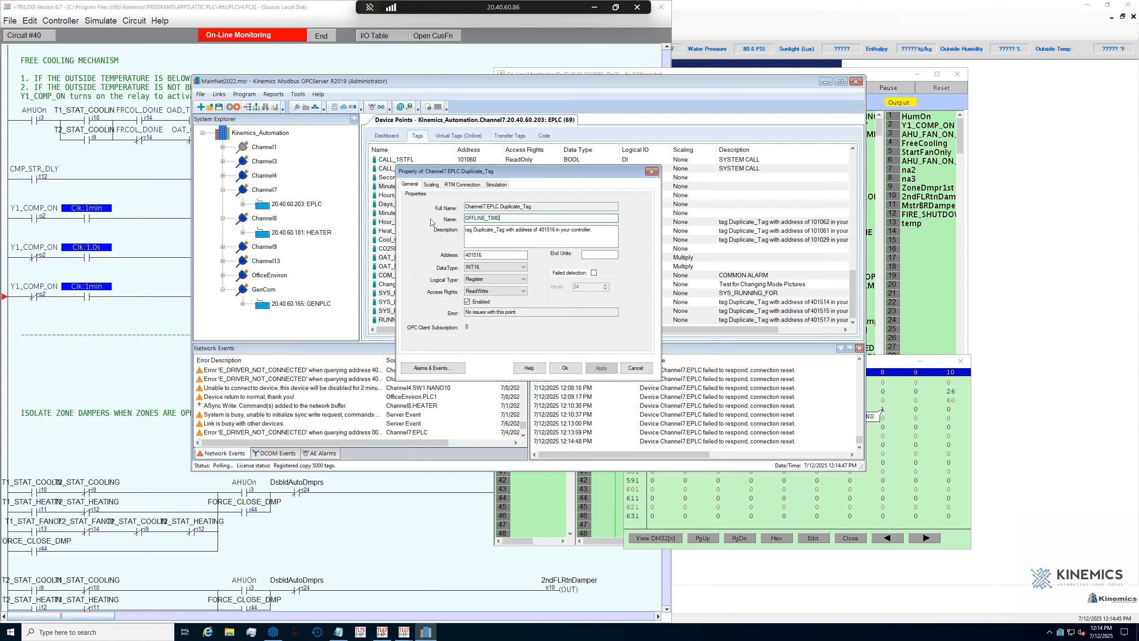
left_click(568, 369)
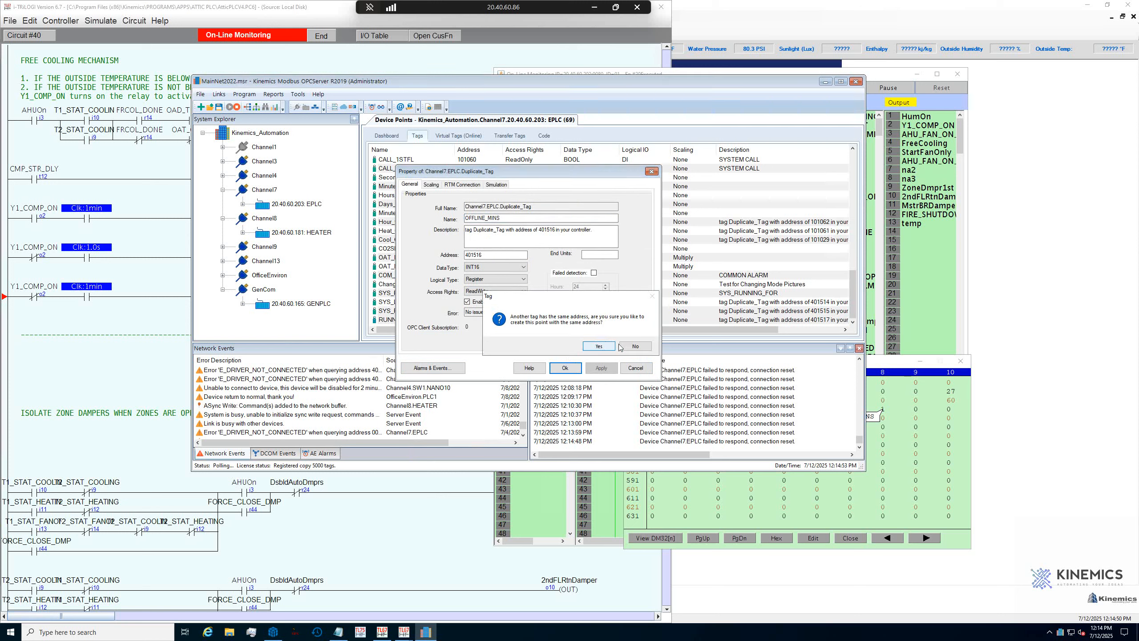
left_click(646, 349)
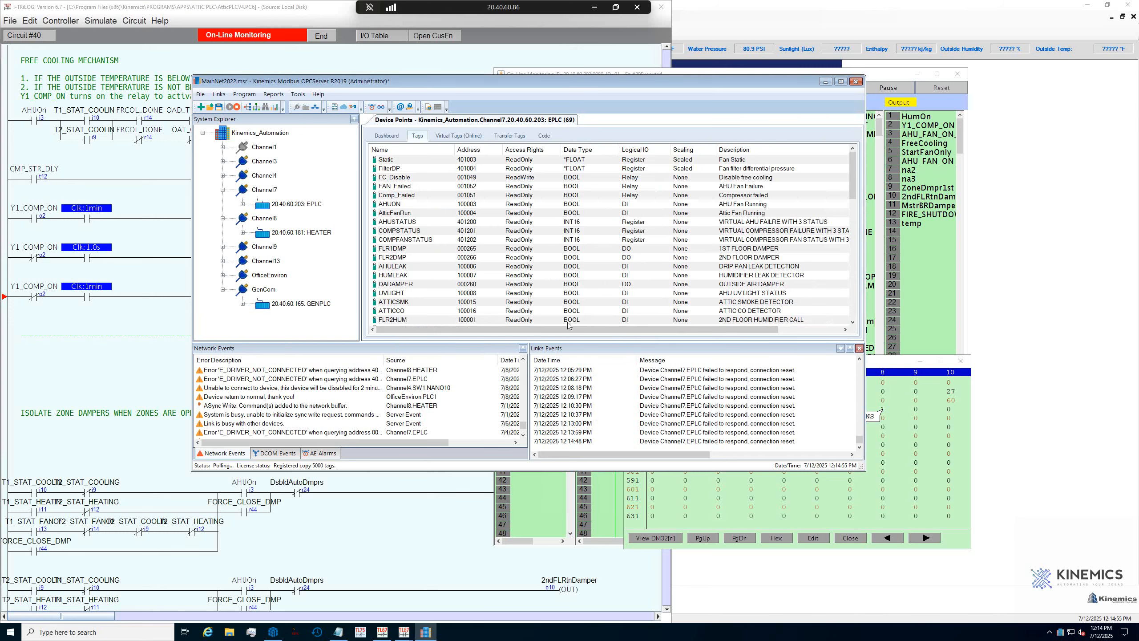
Step: Try to rename the duplicated tag to OFFLINE_MINS and change its address to 401517
scroll(426, 314, "down", 10)
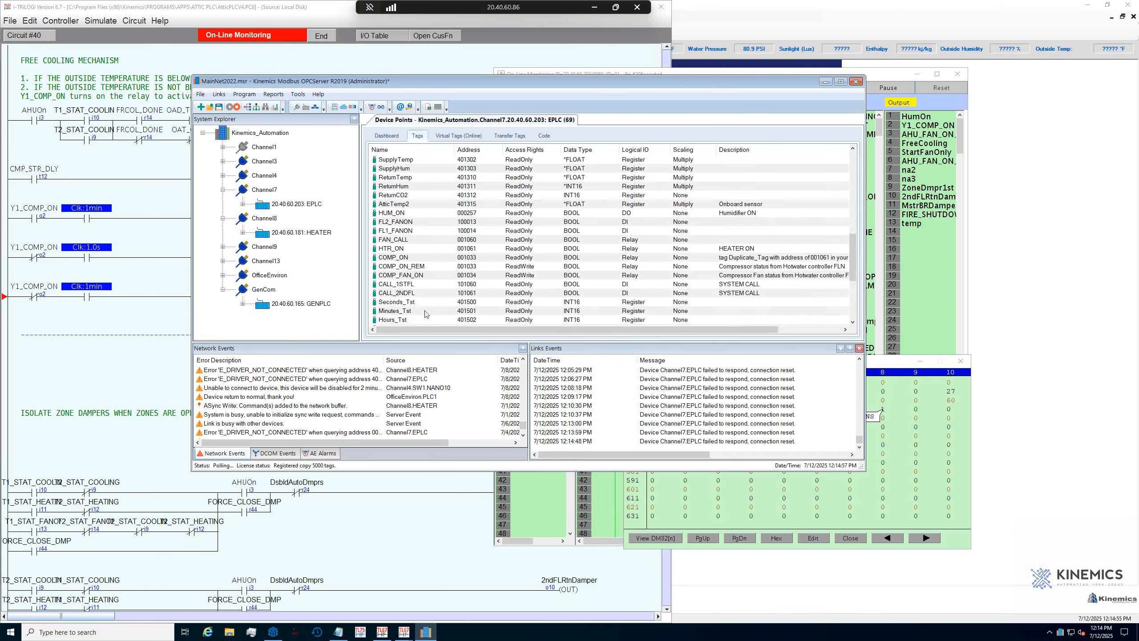
scroll(425, 314, "down", 4)
double_click(426, 319)
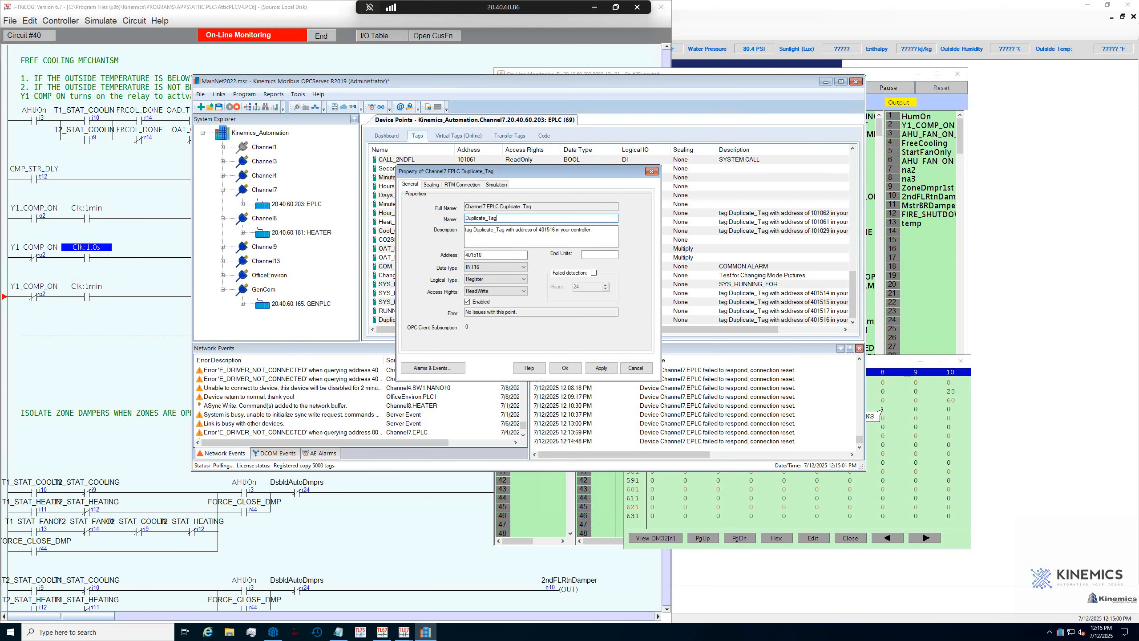
left_click_drag(498, 218, 408, 229)
type("OFFLINE_MINS")
left_click(493, 255)
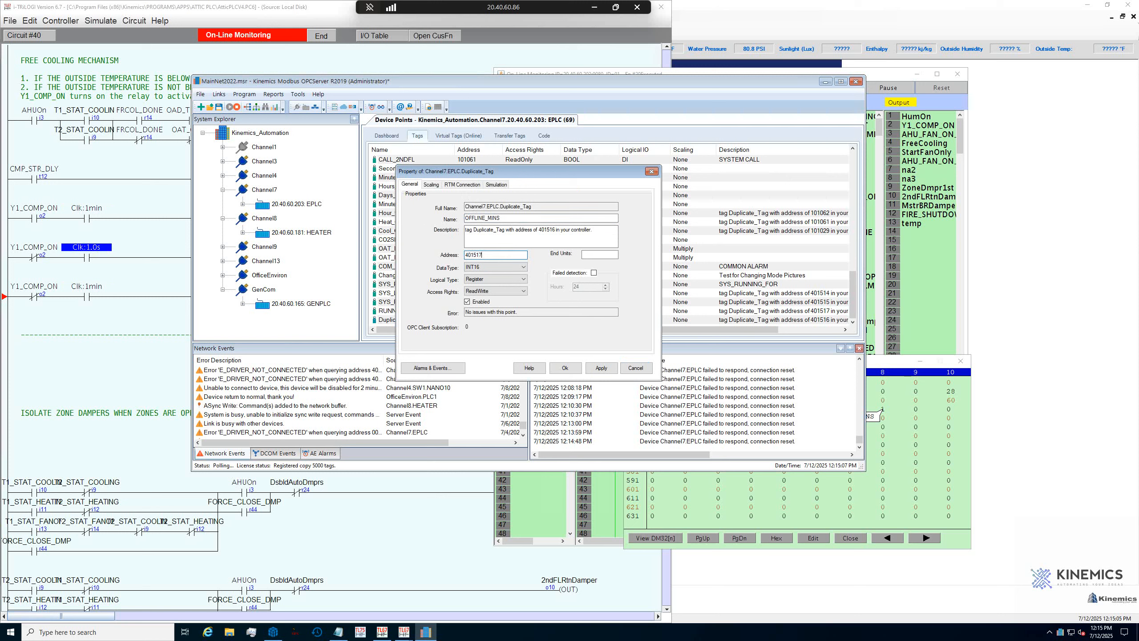
left_click(565, 368)
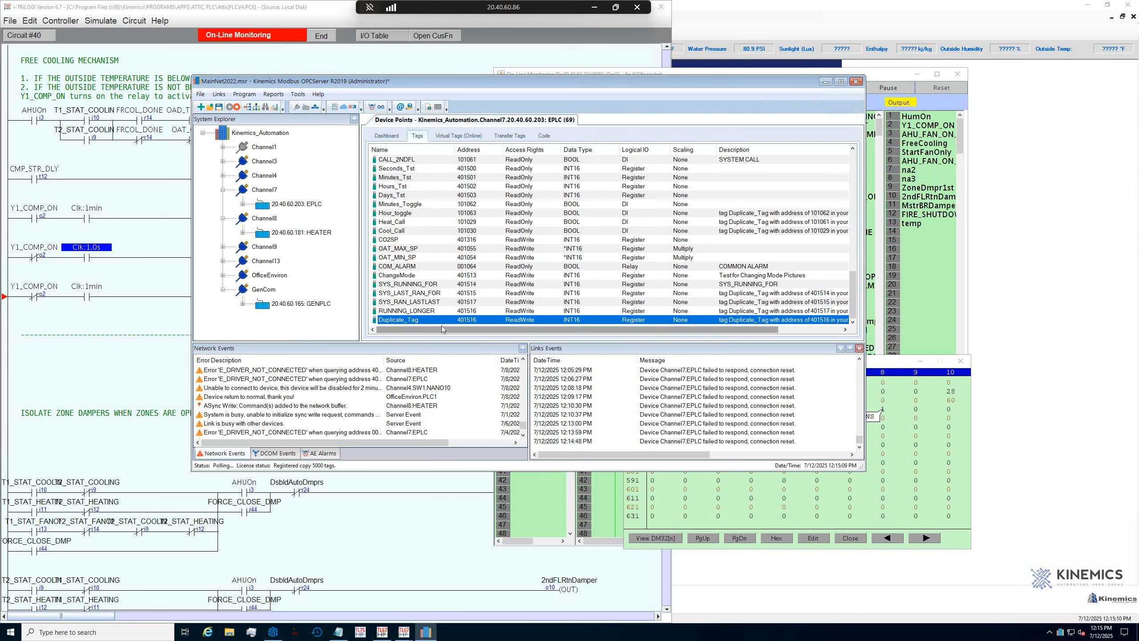
Step: Reopen the Duplicate_Tag properties from the EPLC device, set the name to OFFLINE_MINS and the address to 401517, and apply the changes
left_click(292, 205)
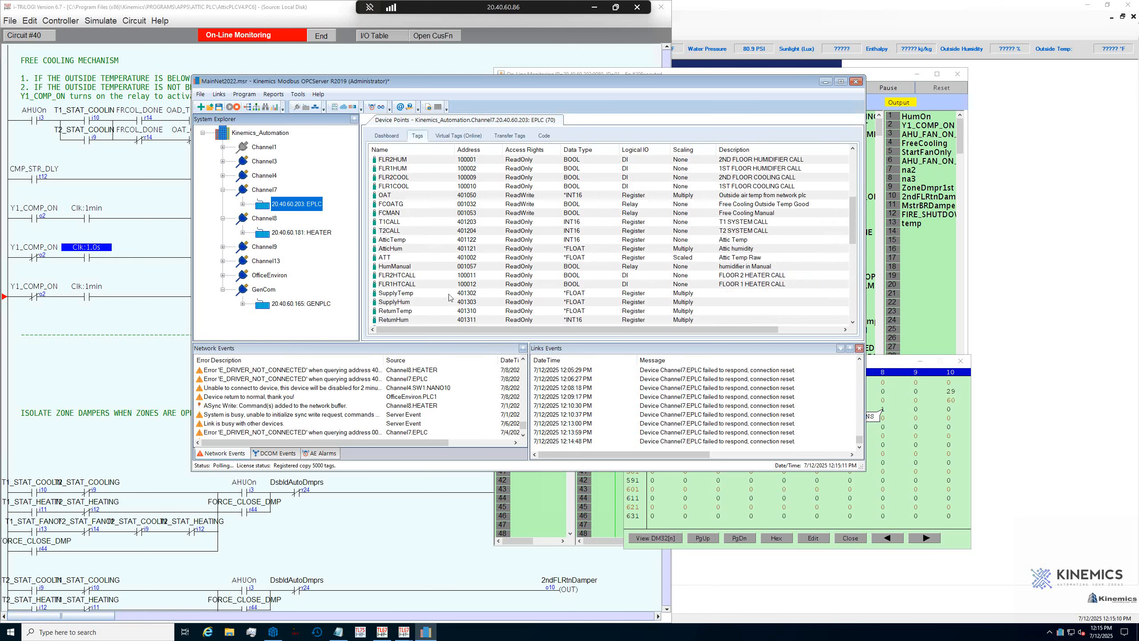
scroll(450, 297, "down", 5)
double_click(417, 320)
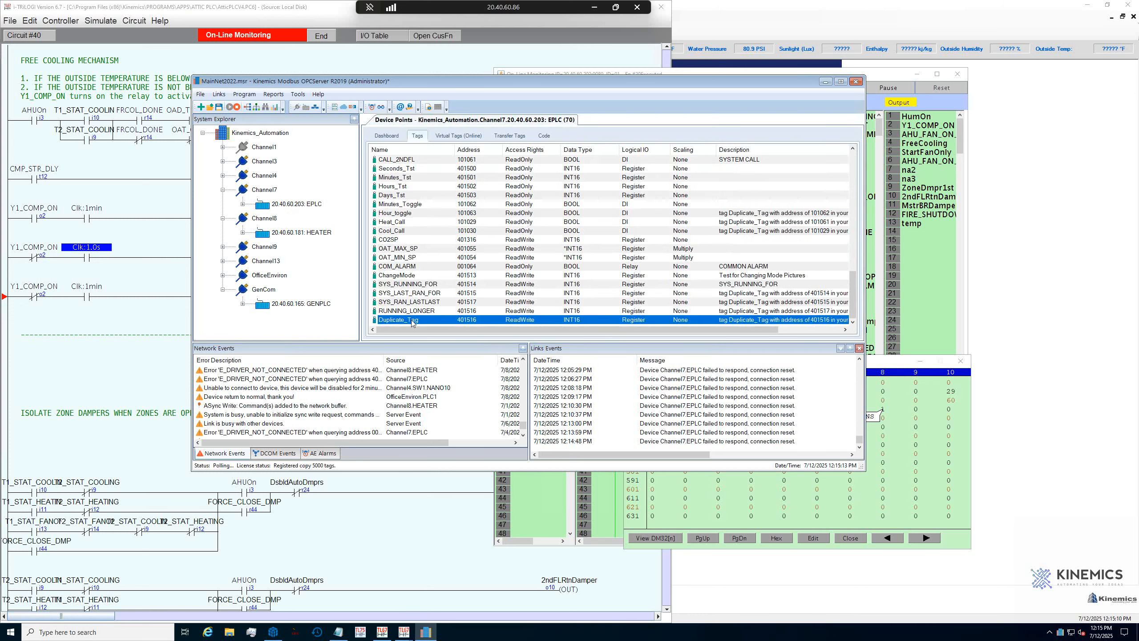
left_click(497, 218)
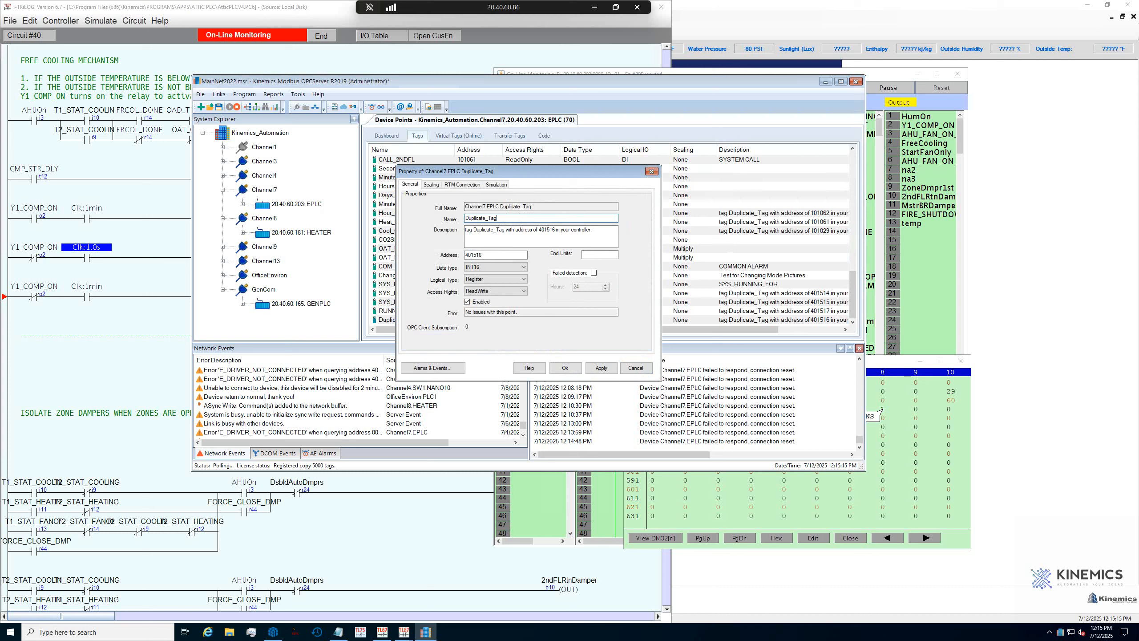
left_click_drag(507, 219, 353, 213)
left_click(486, 255)
key("BackSpace")
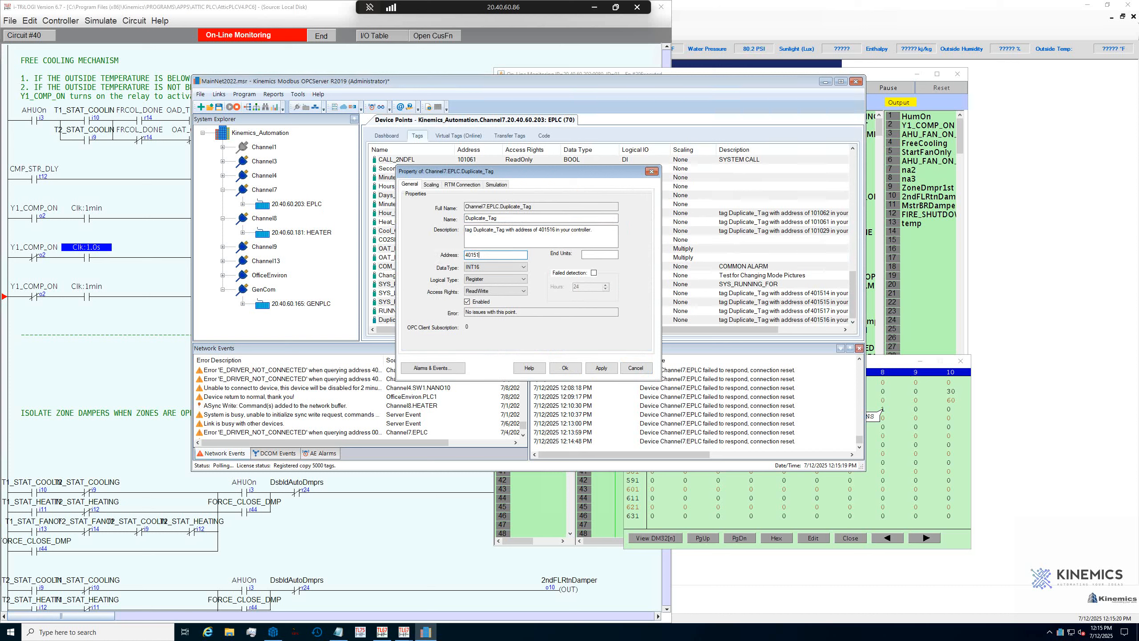
key("shift+Tab")
key("shift+Tab")
type("R")
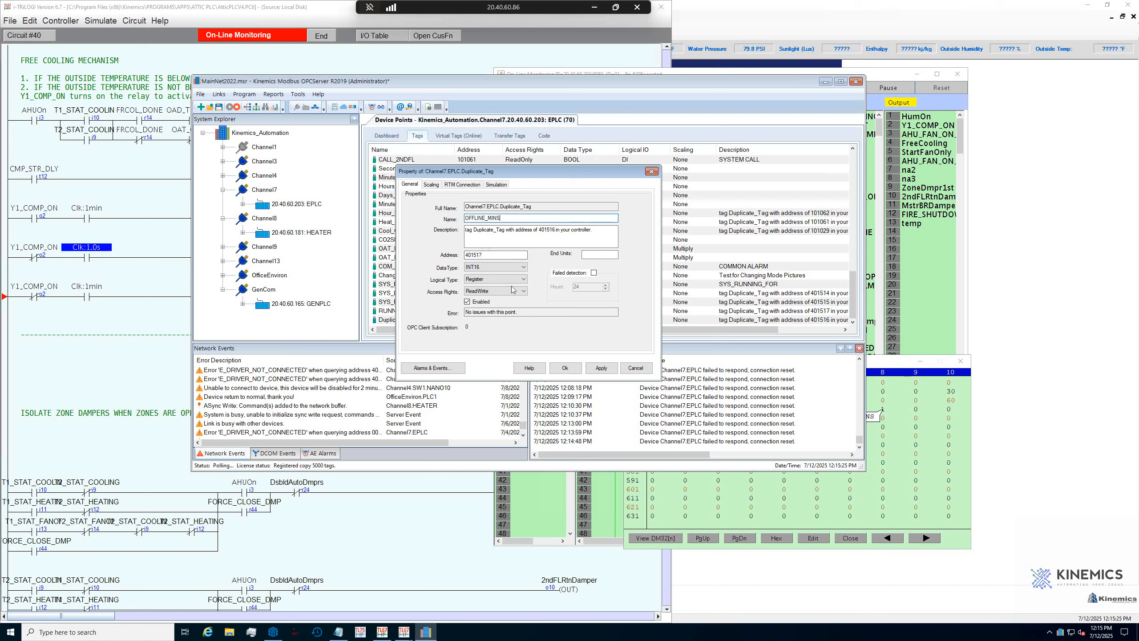
left_click(603, 371)
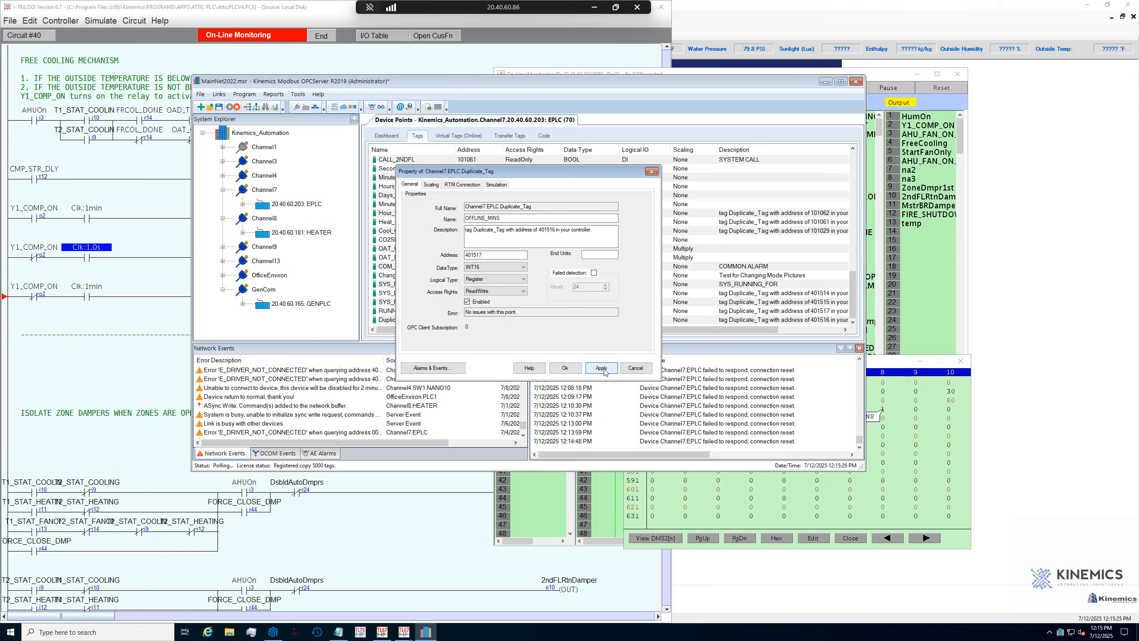
left_click(566, 368)
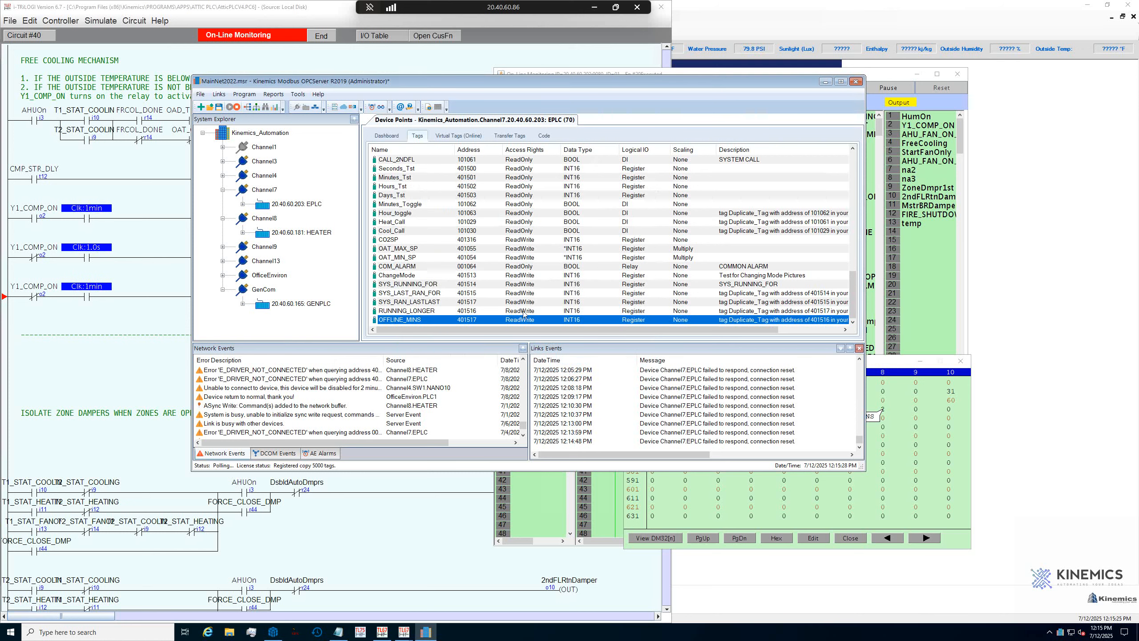
Step: Check the OFFLINE_MINS tag's address and value in the live view of the EPLC device
left_click(293, 205)
scroll(459, 290, "down", 10)
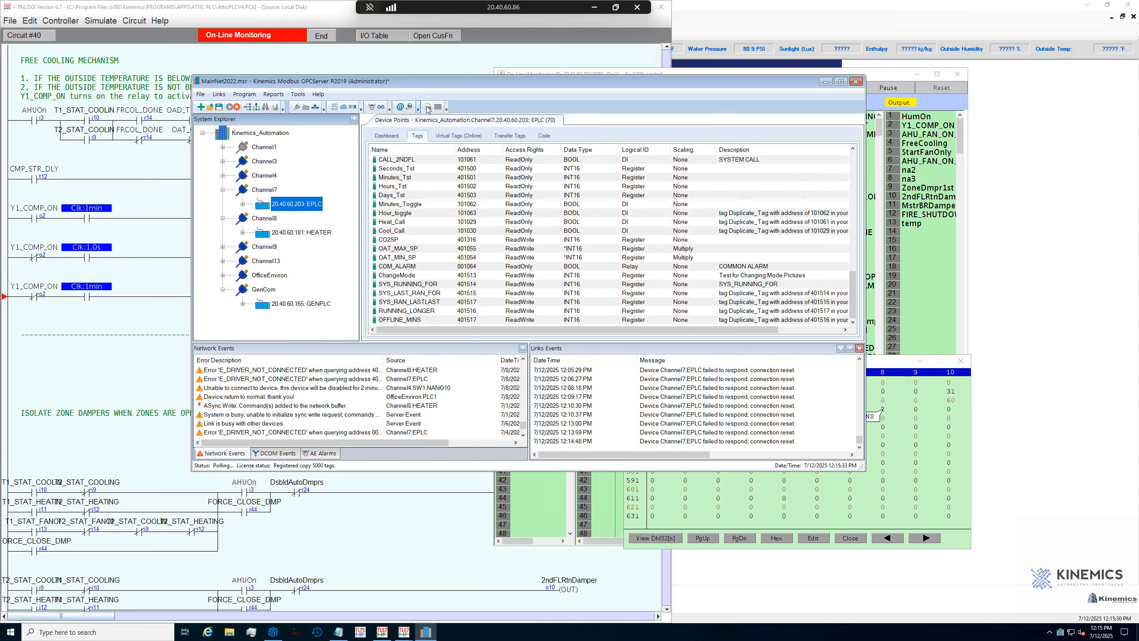
left_click(429, 107)
scroll(506, 251, "down", 10)
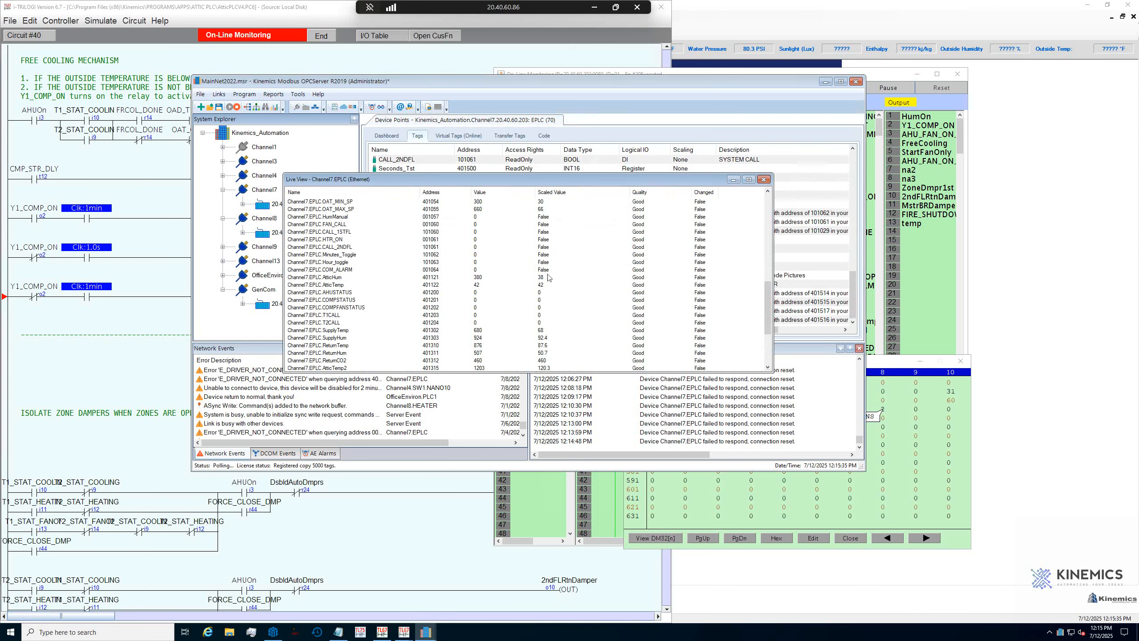
left_click(477, 361)
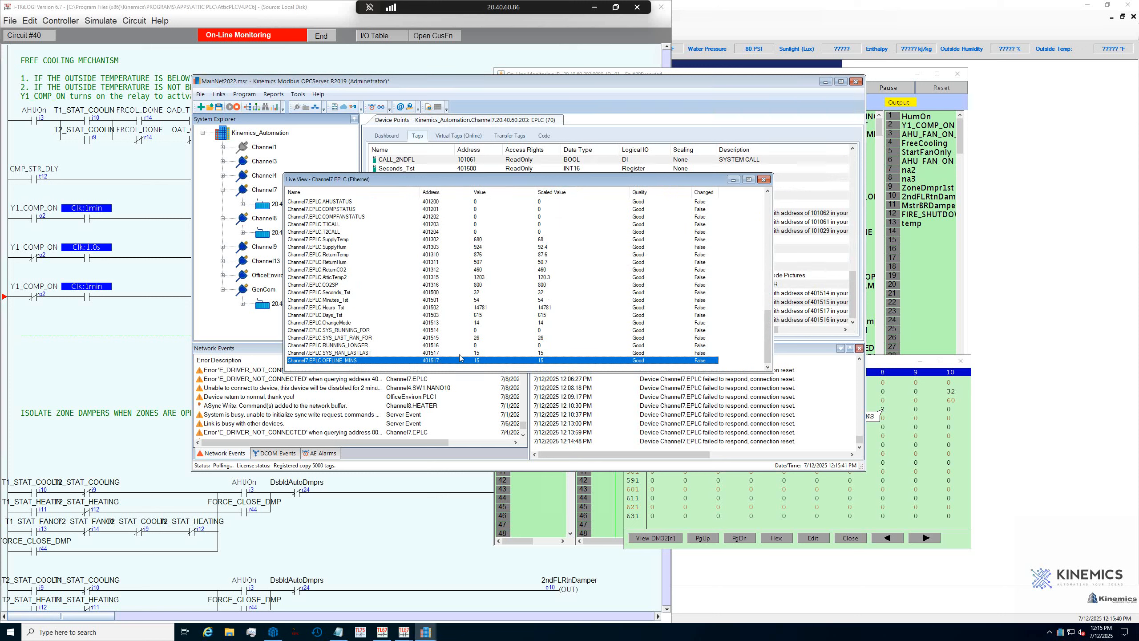
left_click(763, 180)
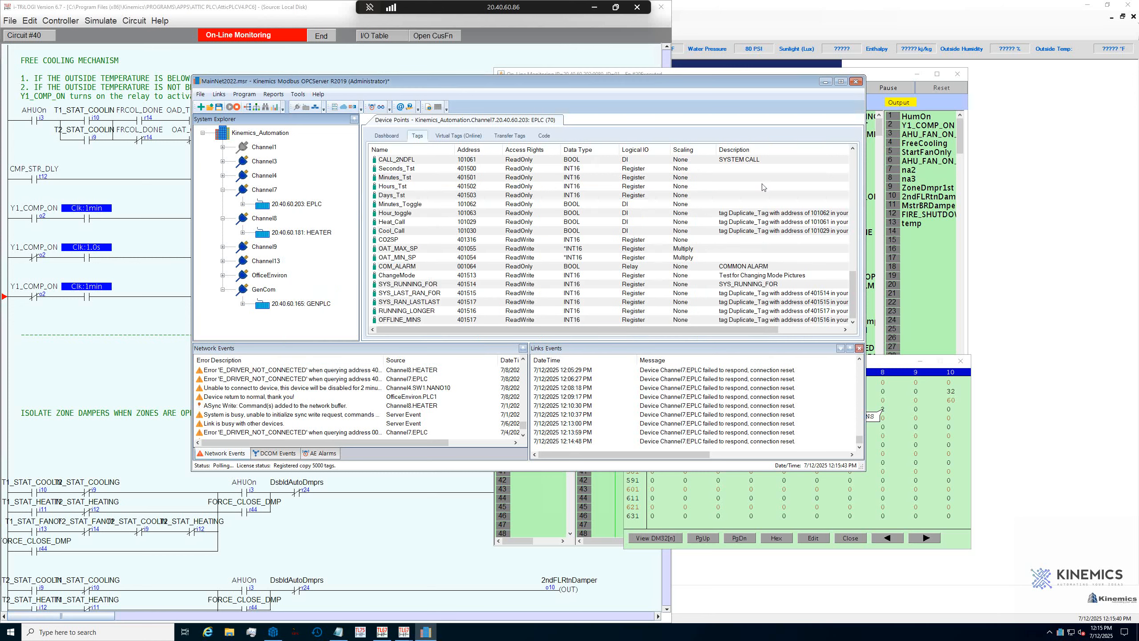
Step: Set the OFFLINE_MINS tag's address to 401518 and save the OPC server configuration
double_click(400, 318)
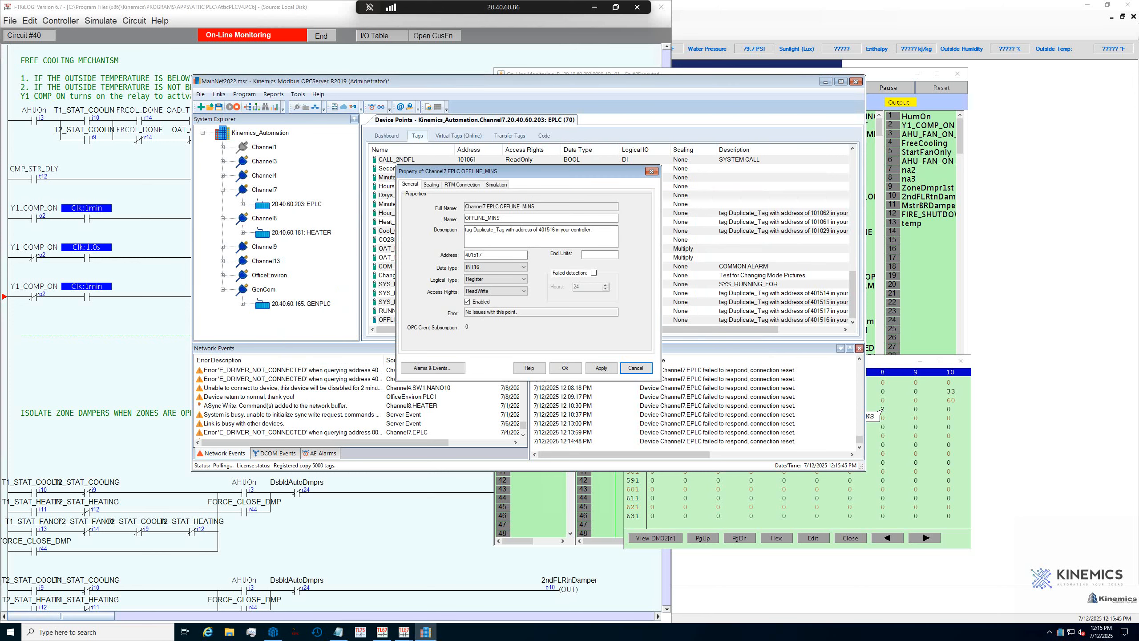
left_click(483, 255)
type("8")
left_click(564, 367)
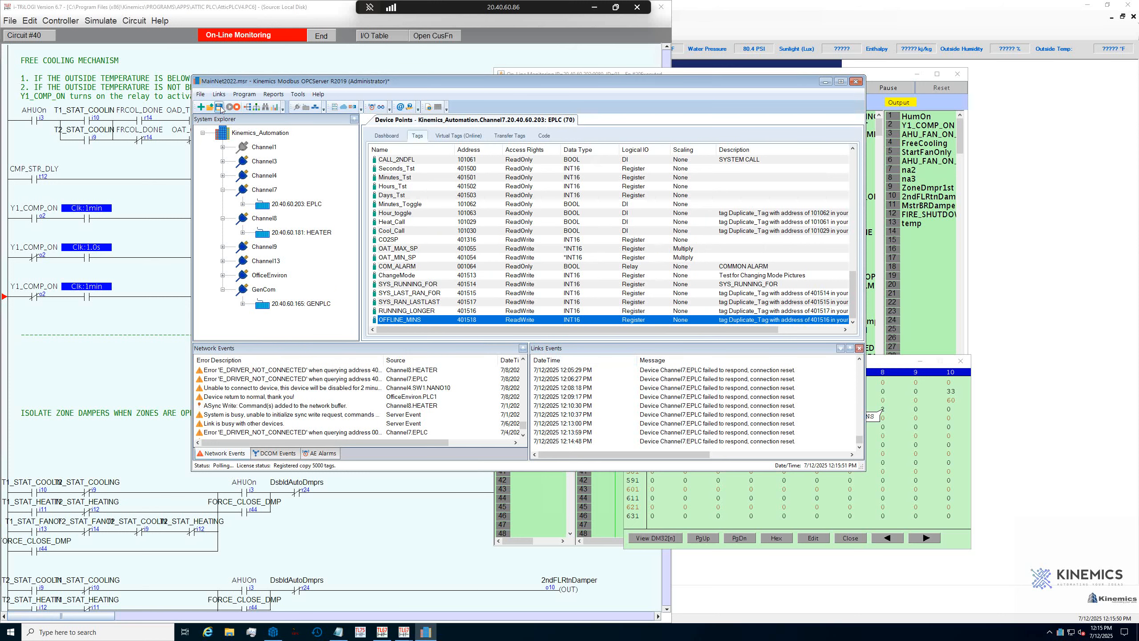
left_click(219, 107)
Step: Compare the live OFFLINE_MINS tag value with SYS_OFFLINE_MINS at DM[518] in the PLC data memory view
left_click(429, 107)
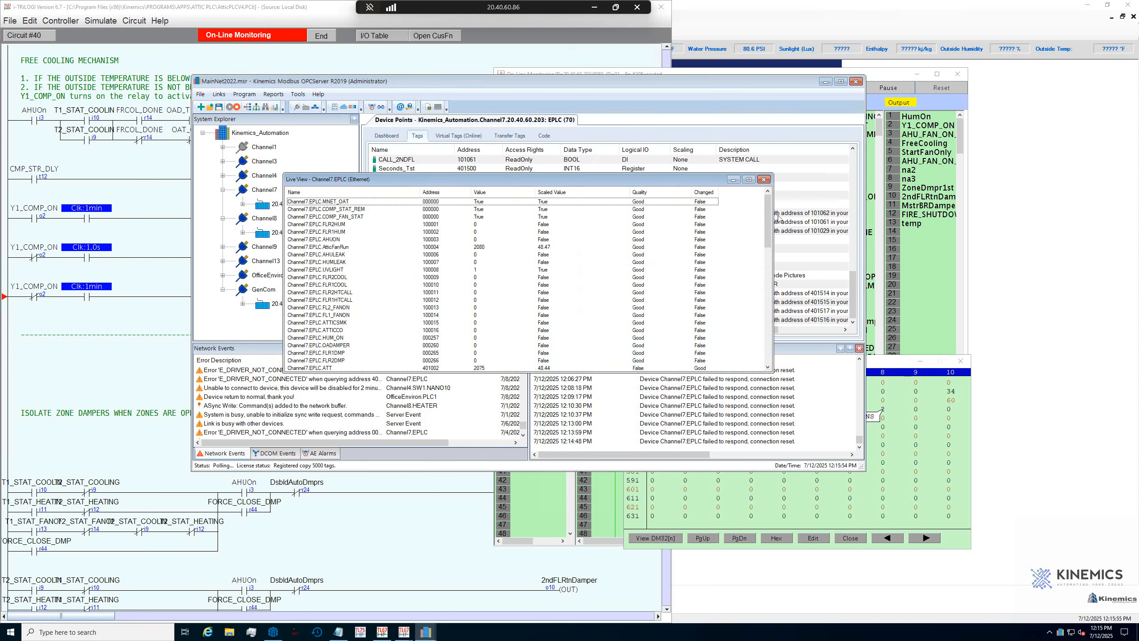
left_click_drag(767, 224, 764, 364)
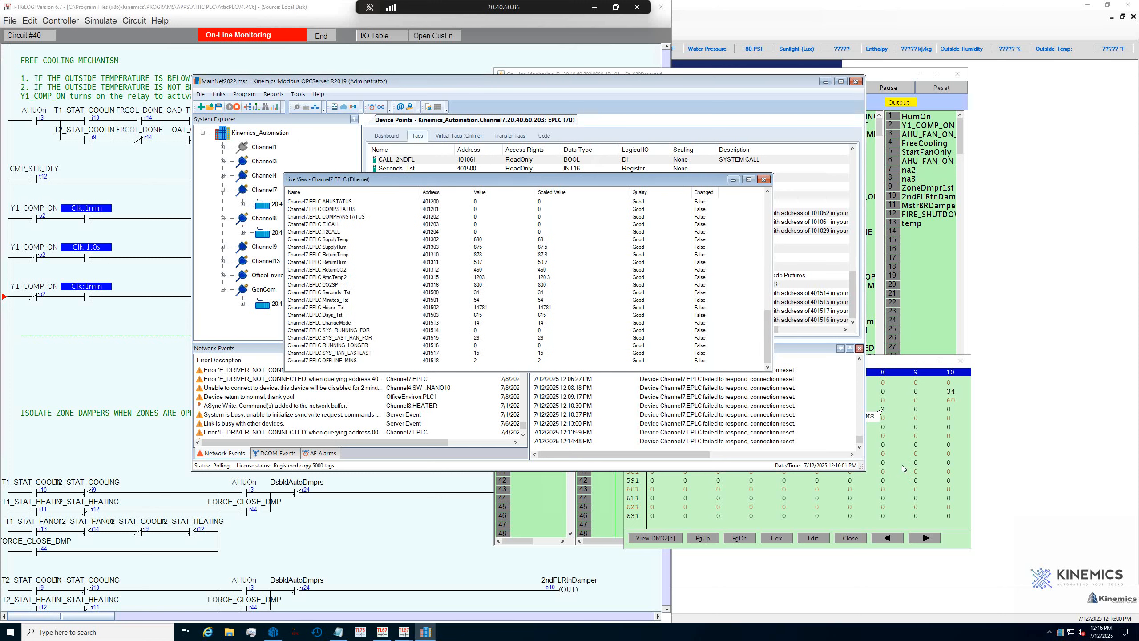
left_click(884, 412)
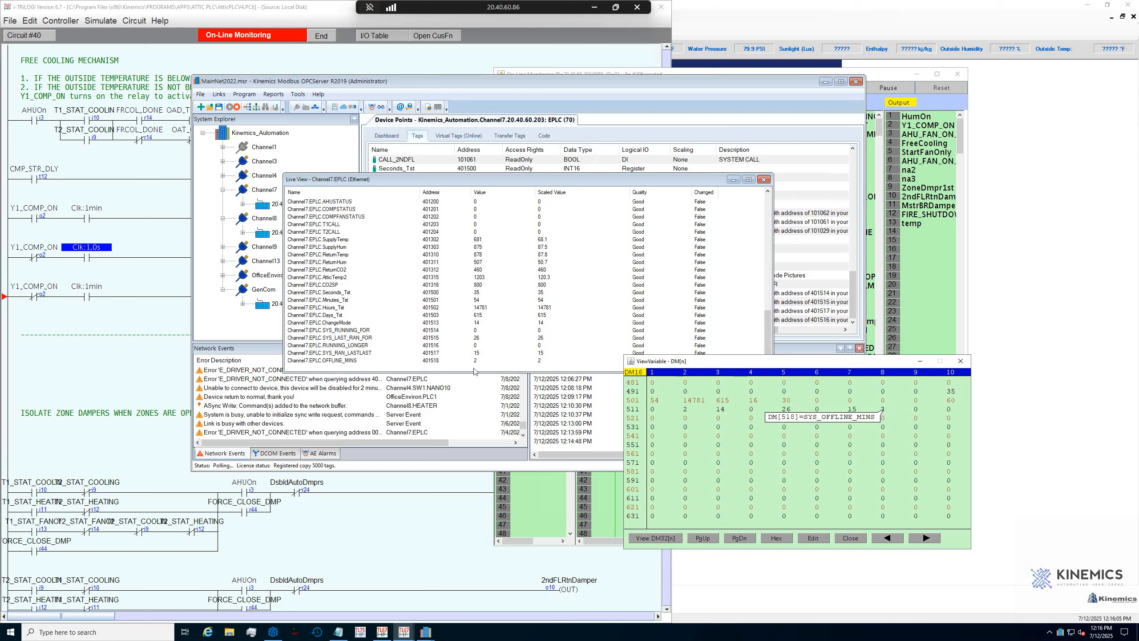
left_click(764, 181)
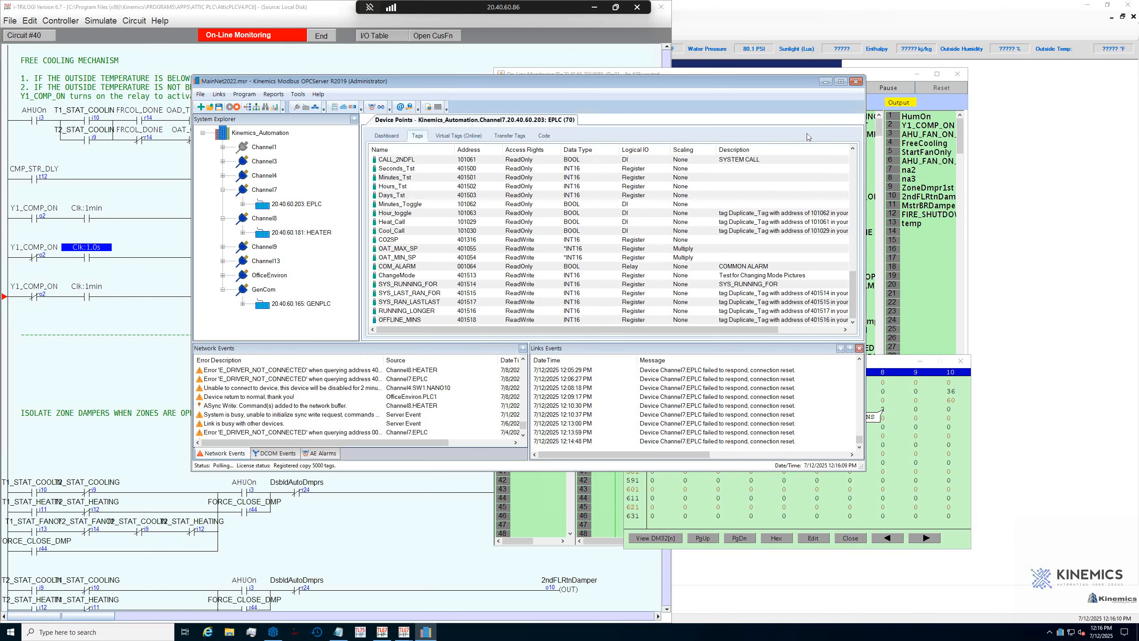
Step: Minimize the OPC server, close the data memory view and end on-line monitoring of the PLC
left_click(826, 84)
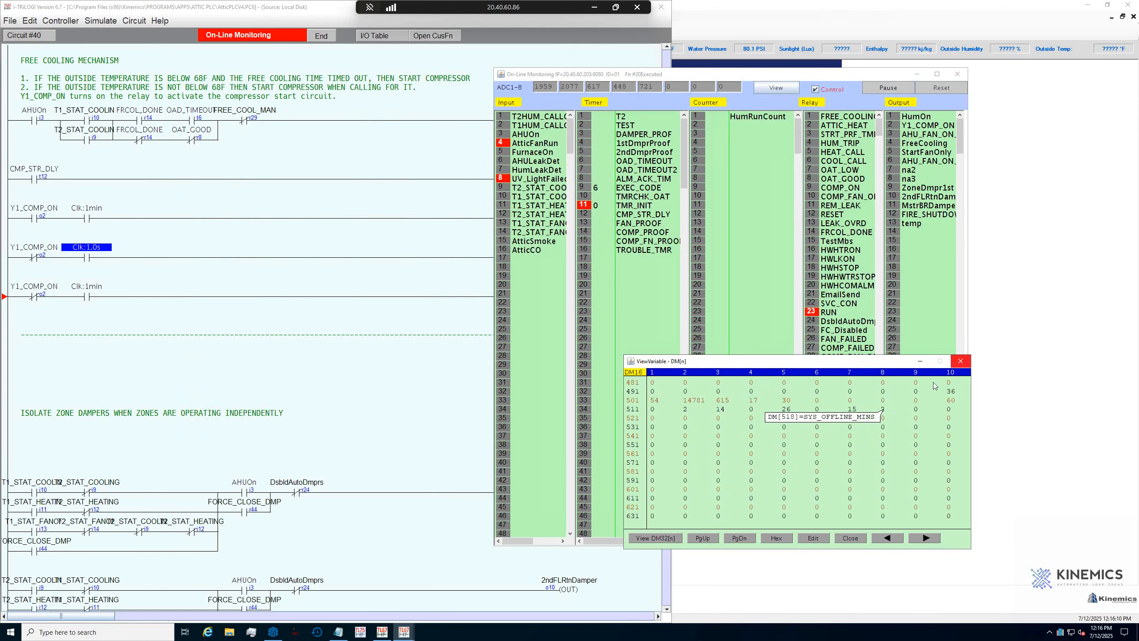
left_click(960, 361)
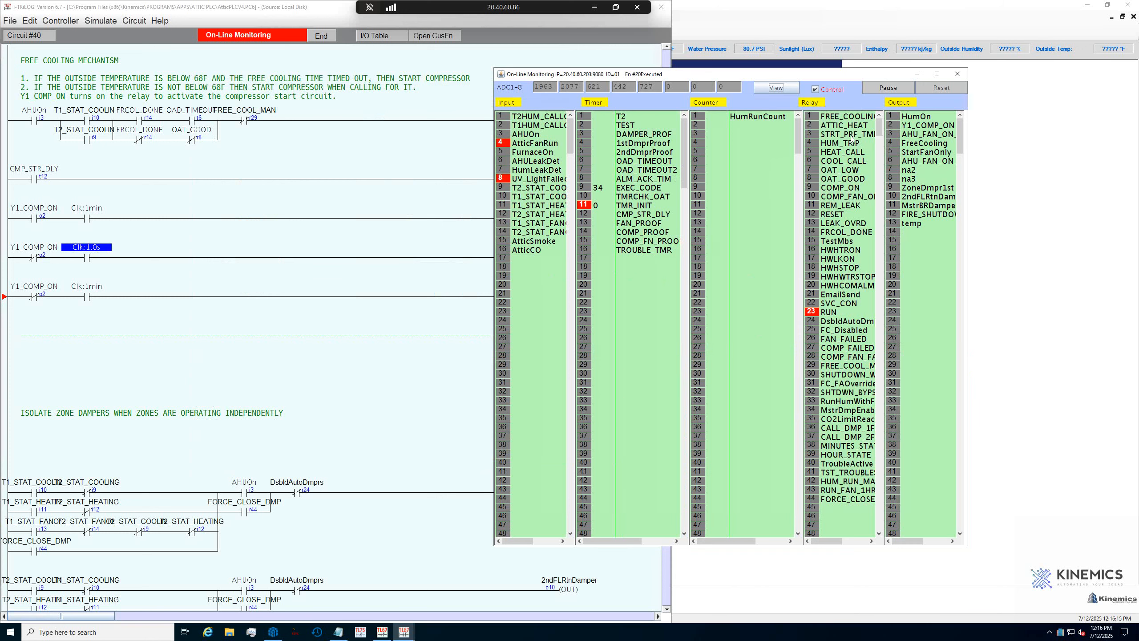
left_click(957, 73)
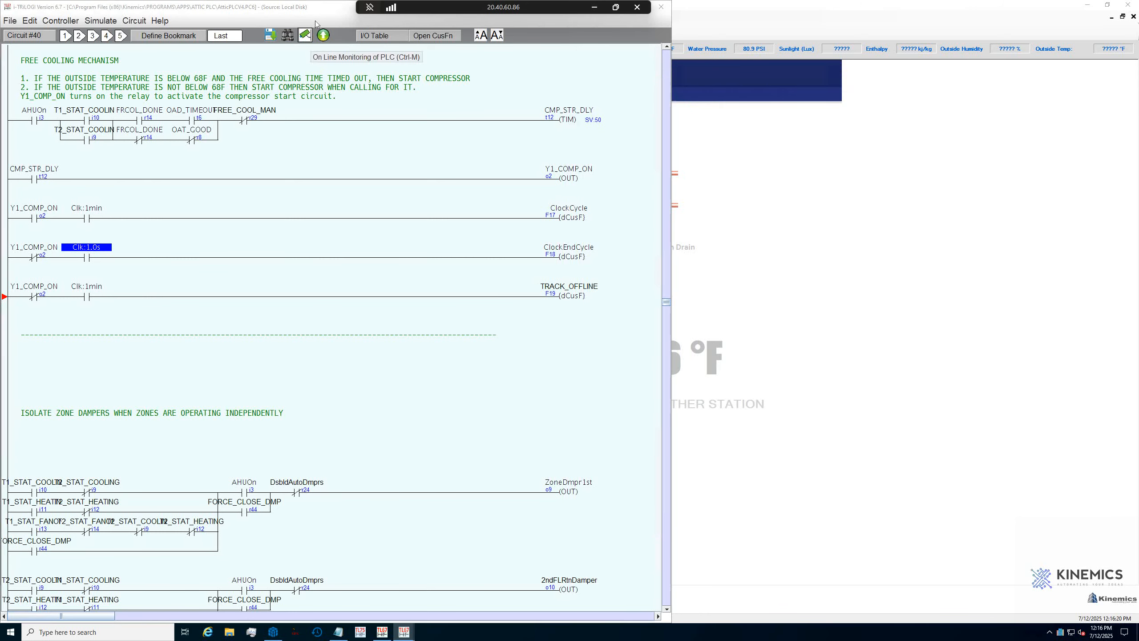
Step: Switch to OPCGraphics, open the HVAC System page and stop the runtime to edit the page
left_click(775, 202)
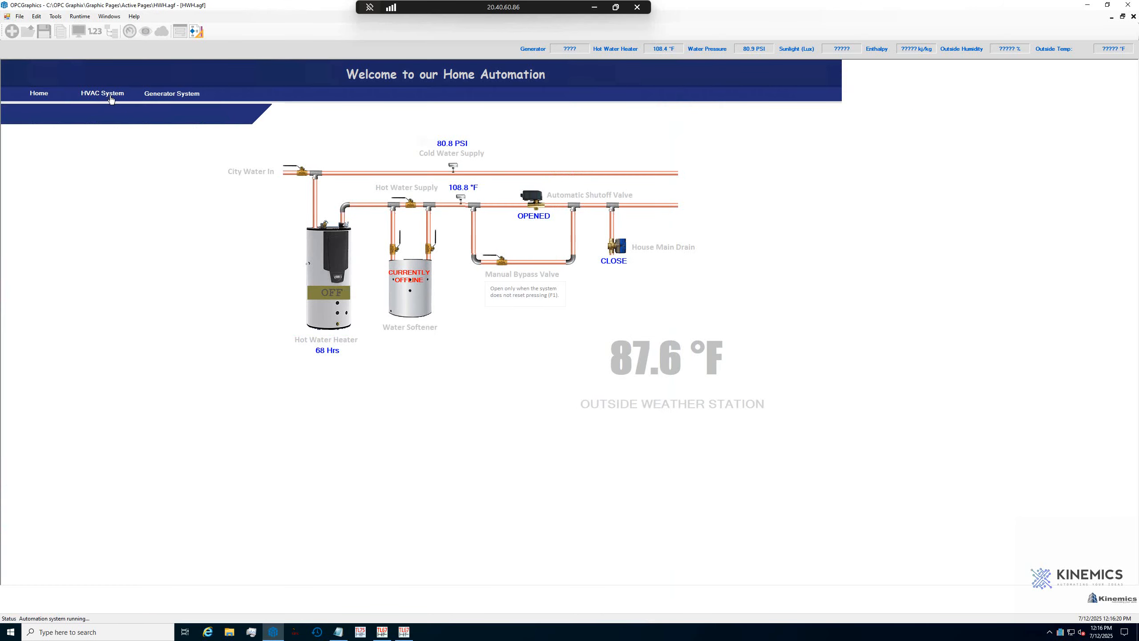
left_click(110, 96)
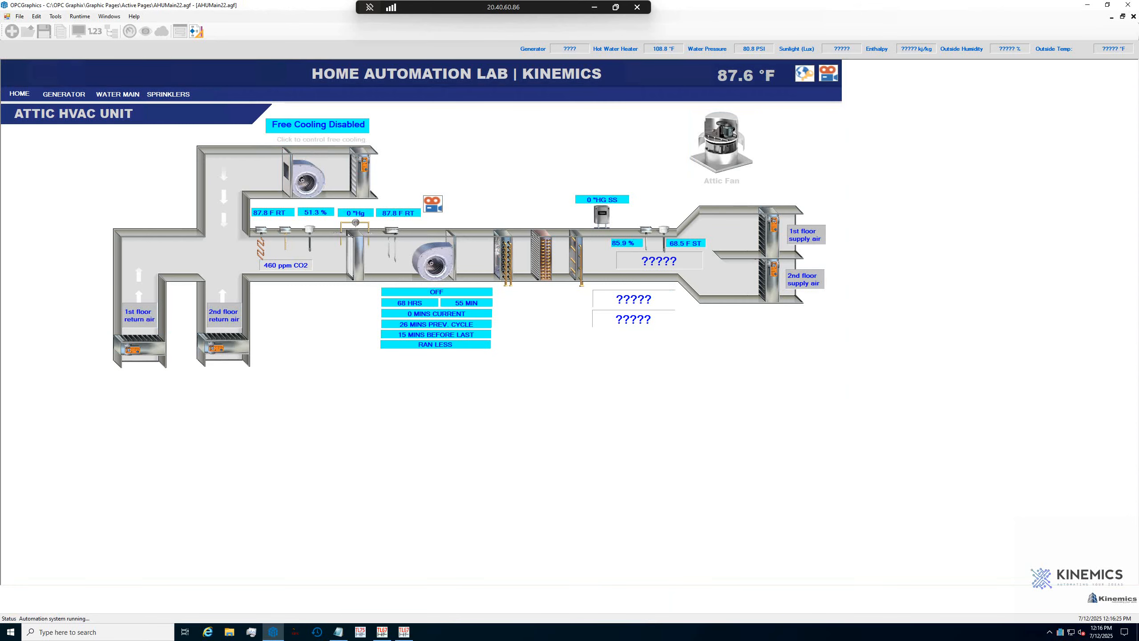
left_click(193, 33)
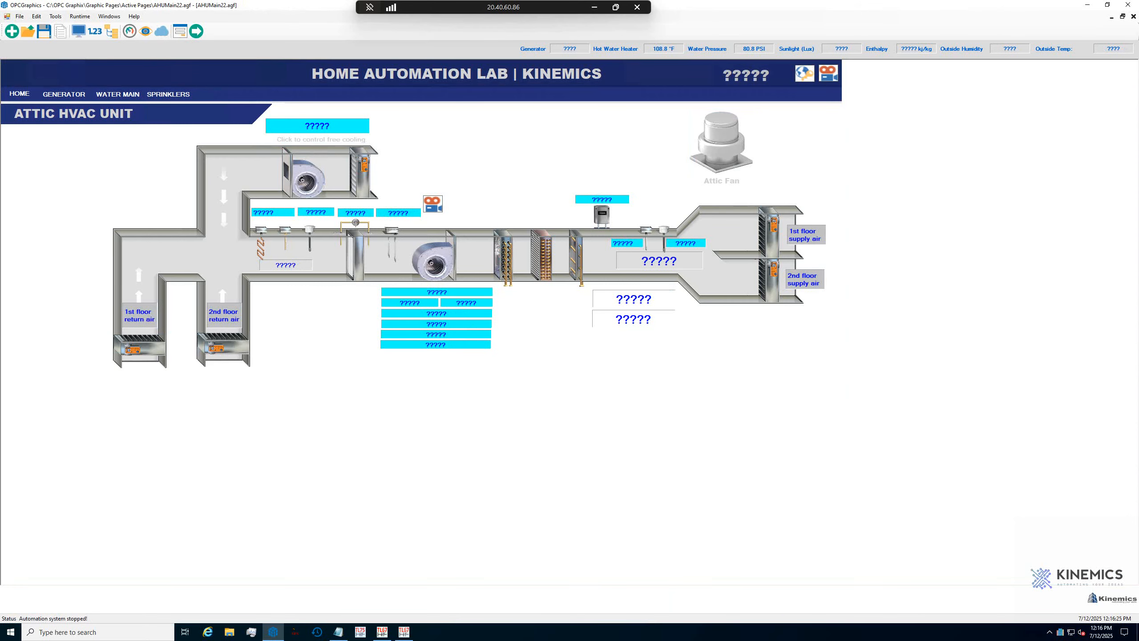
Step: Duplicate the lowest cyan value field under the supply fan and place the copy directly beneath it
double_click(461, 344)
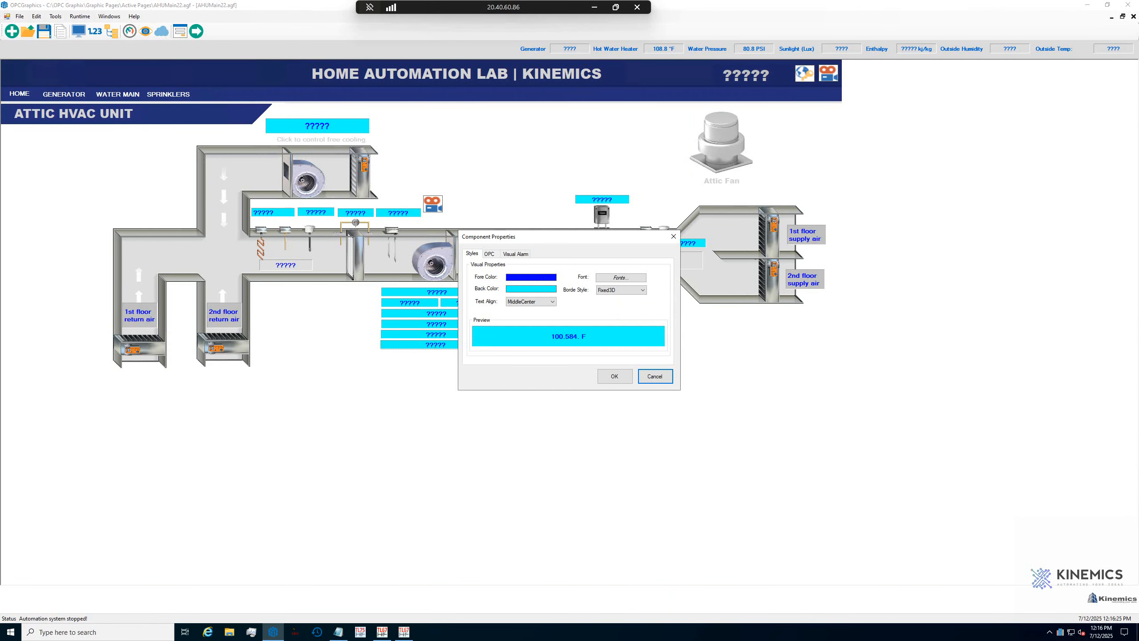
left_click(654, 376)
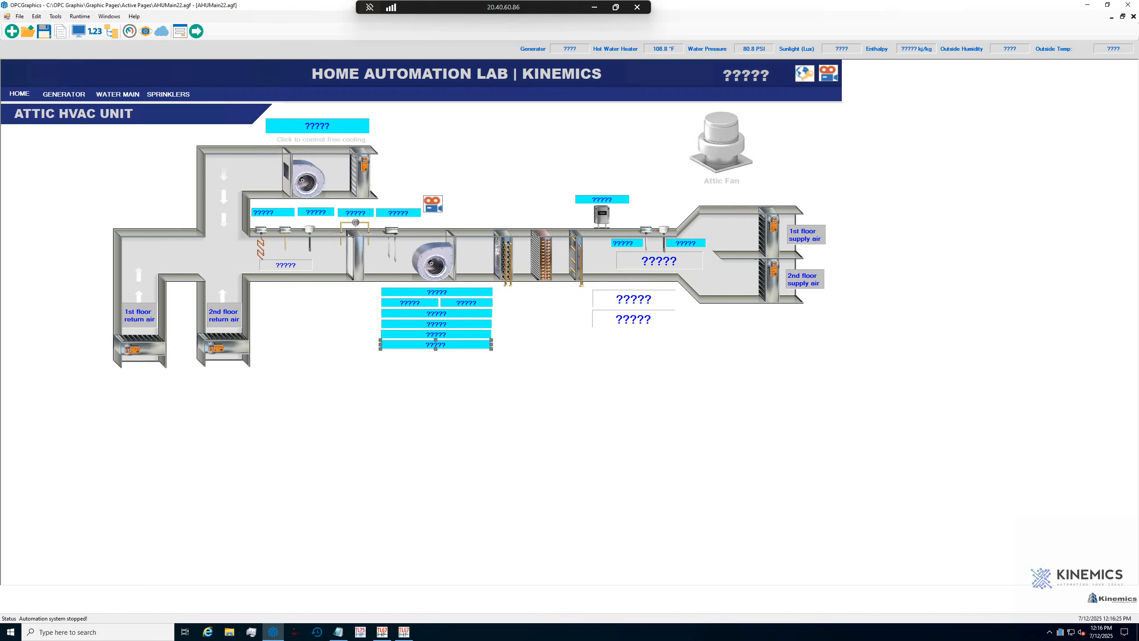
left_click(36, 16)
left_click(53, 53)
left_click_drag(478, 352, 471, 357)
Step: Link the copied field to the OPC tag Channel7.EPLC.OFFLINE_MINS and set its display to Numeric
double_click(471, 358)
left_click(489, 254)
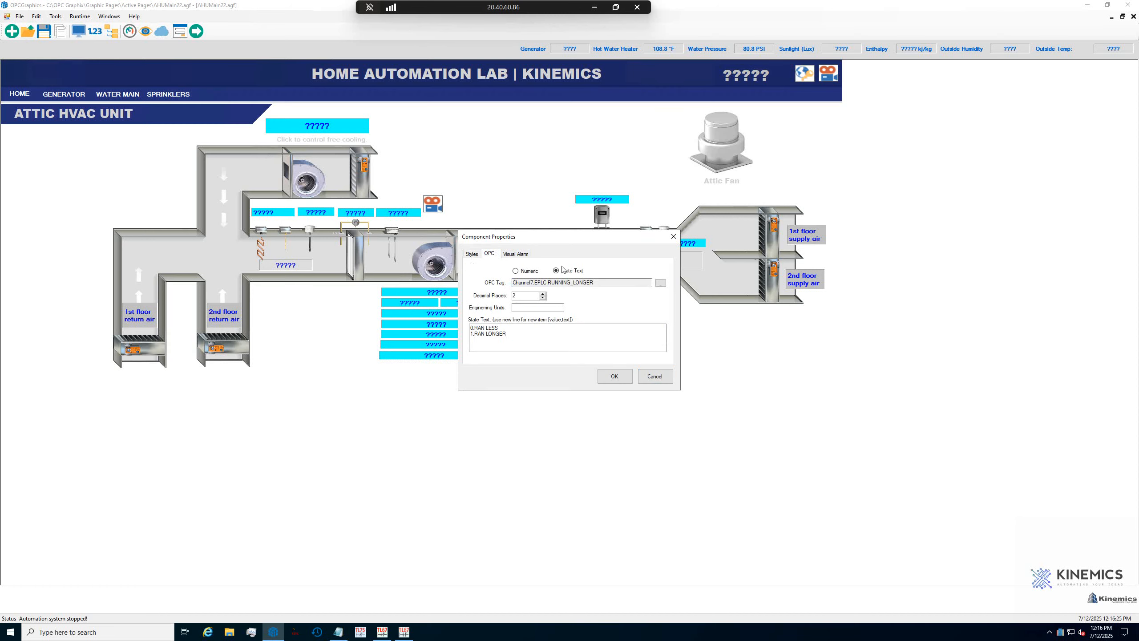
left_click(660, 283)
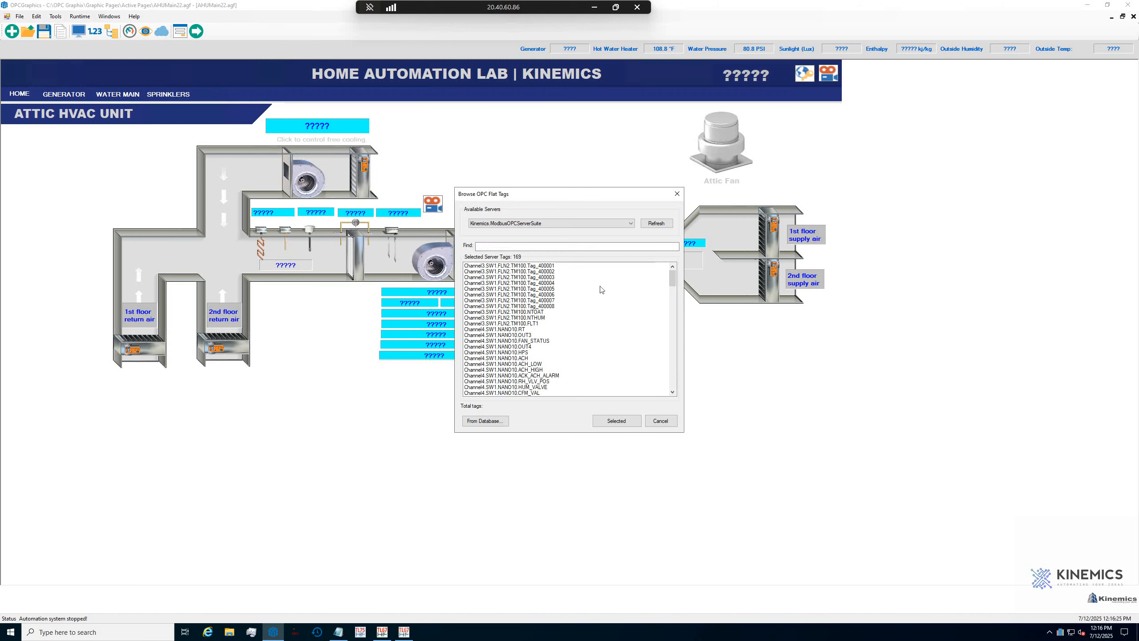
scroll(590, 332, "down", 20)
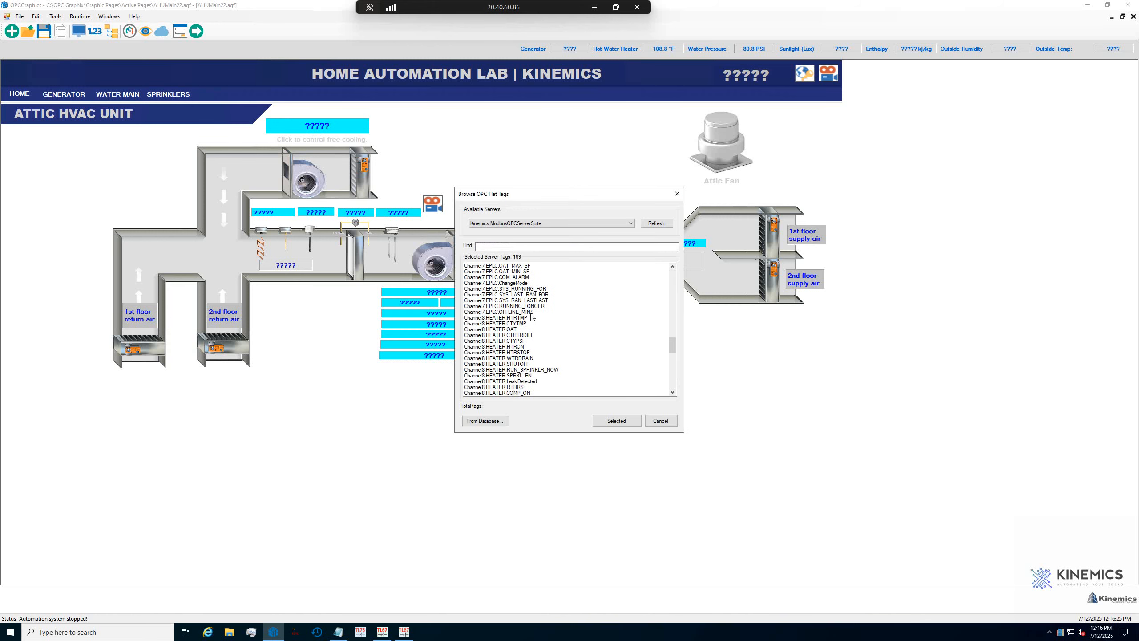
left_click(527, 312)
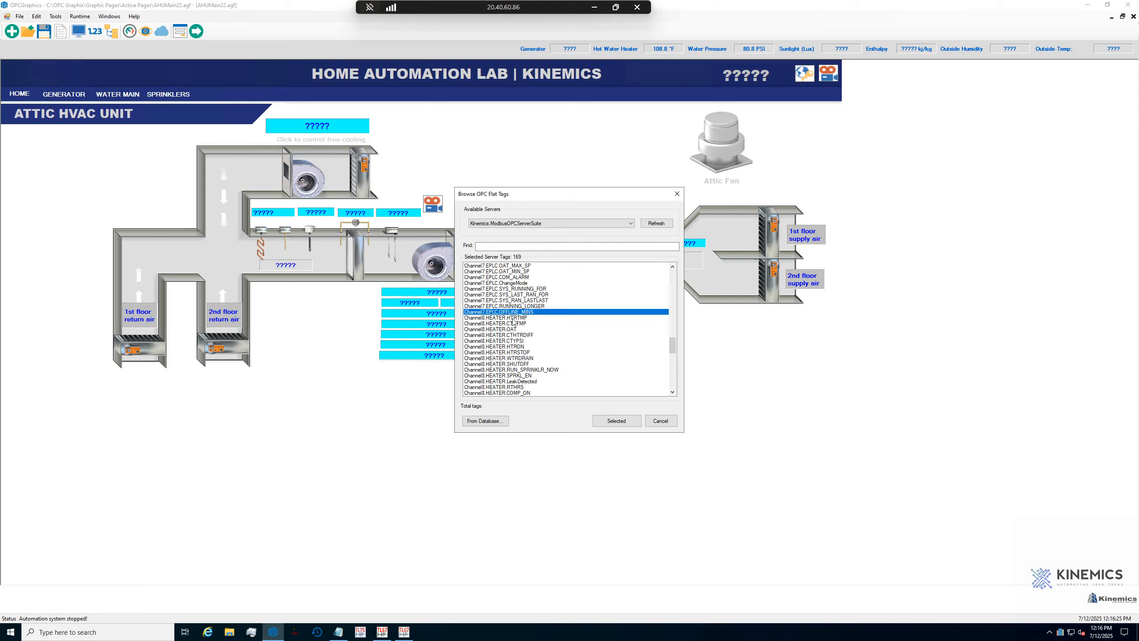
left_click(616, 421)
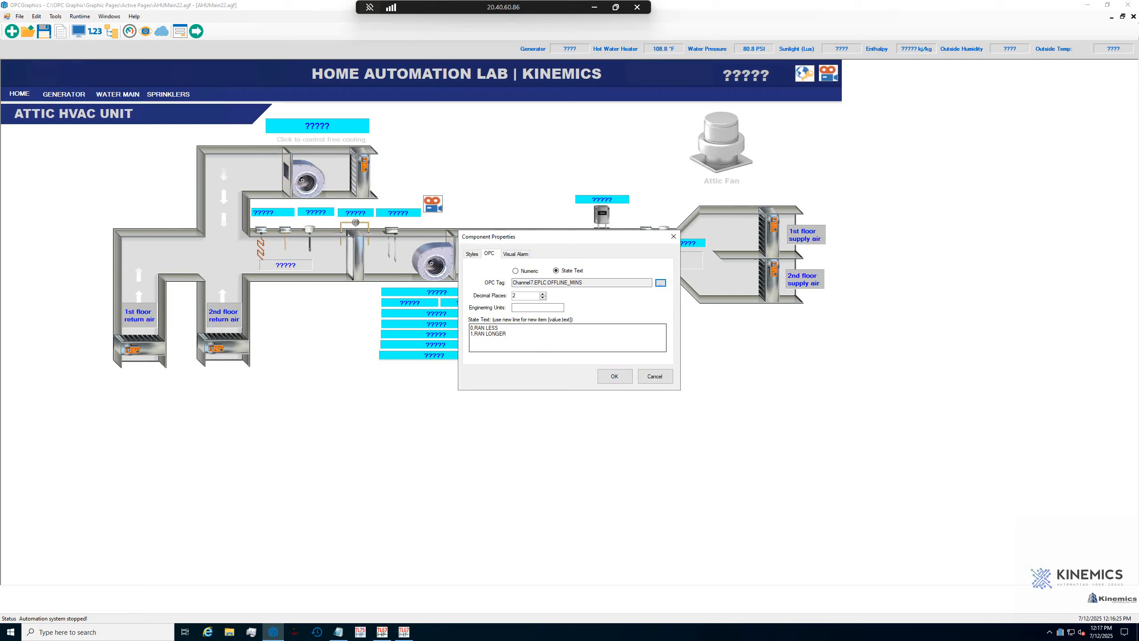
left_click(515, 270)
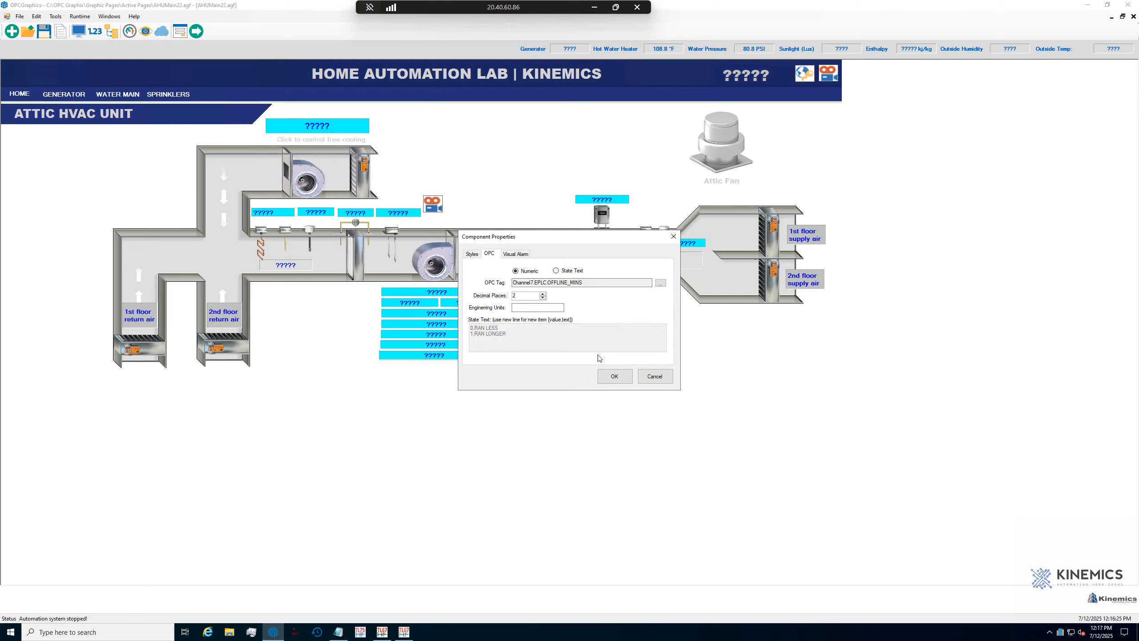
left_click(610, 378)
Step: Align the new offline-minutes field with the column above, save the page and start runtime mode
left_click(469, 356)
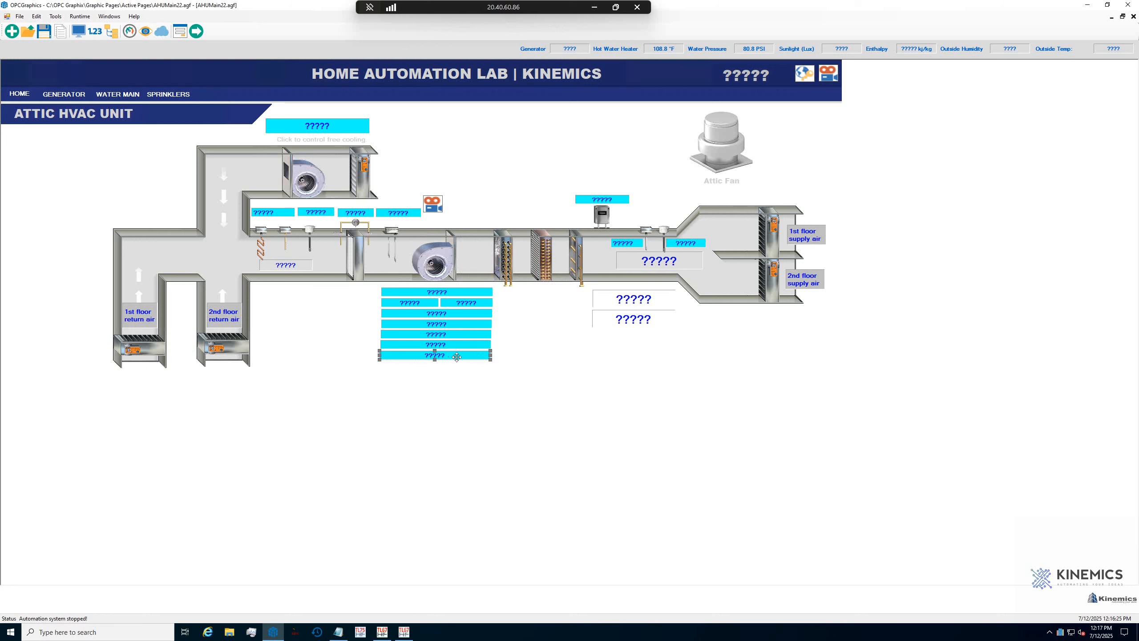
left_click(457, 357)
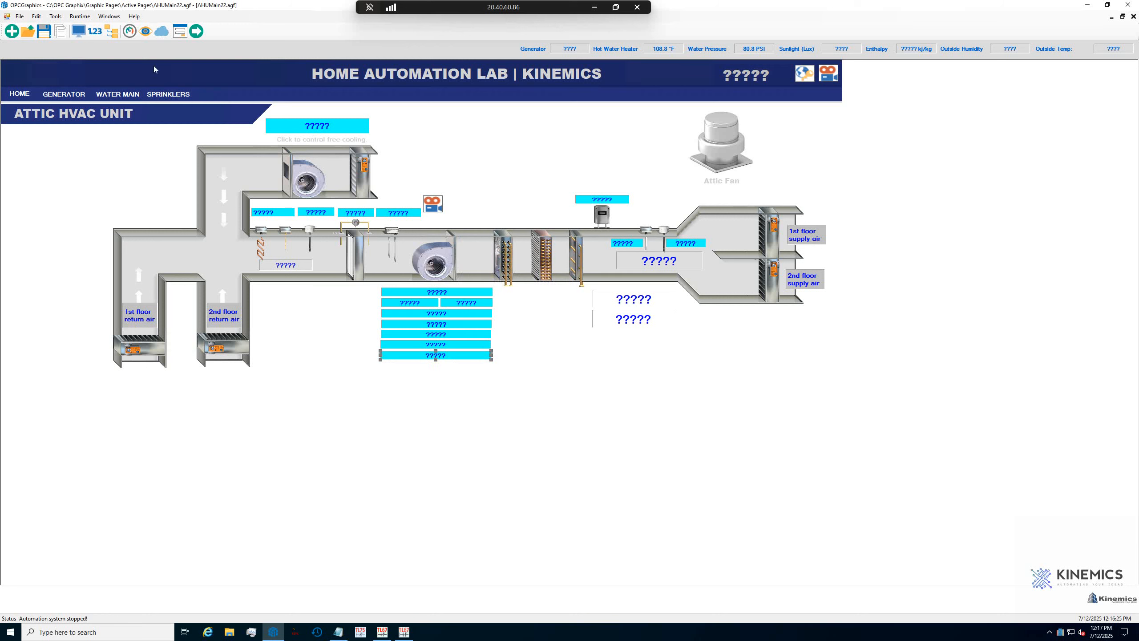
left_click(44, 32)
left_click(196, 31)
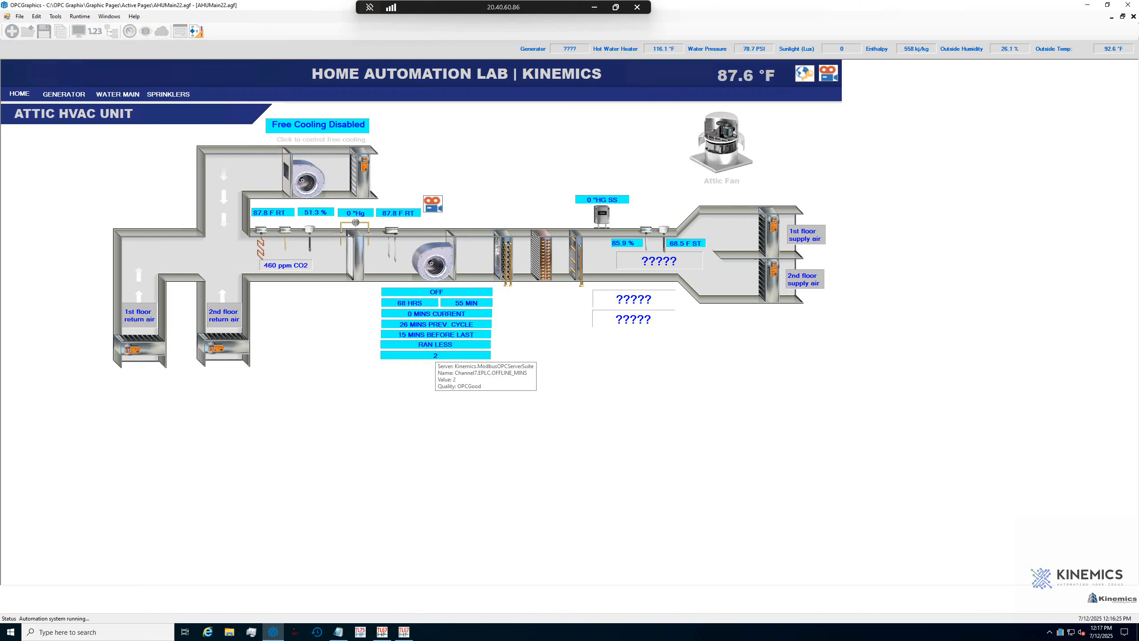
Step: Stop the runtime, set the offline-minutes field's engineering units to MINS, save the page and restart the runtime
left_click(195, 31)
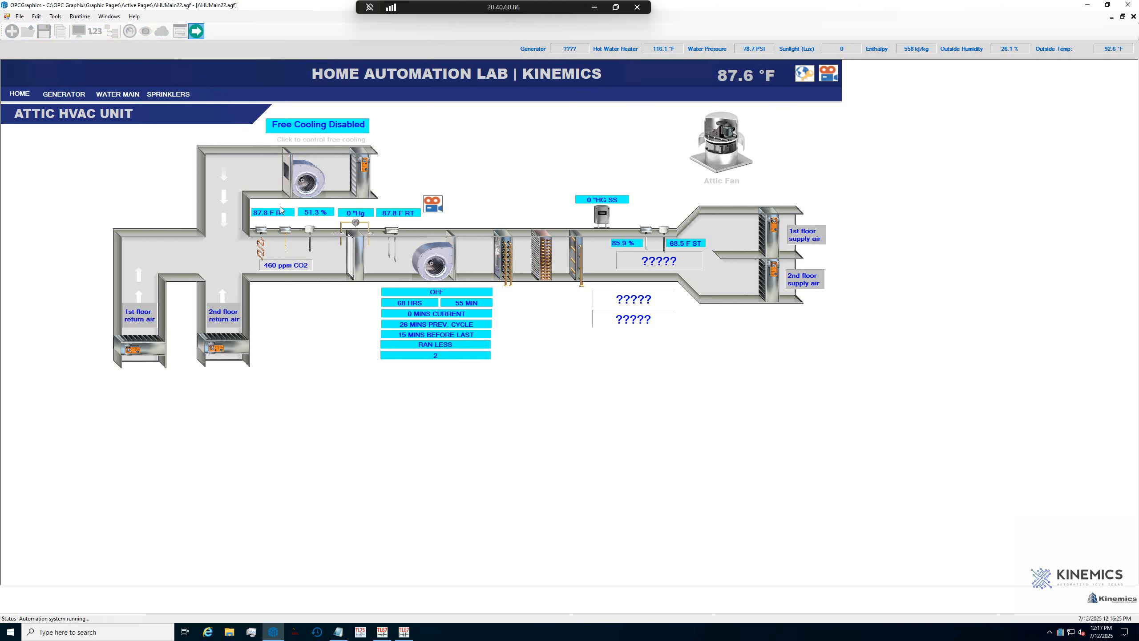
double_click(456, 351)
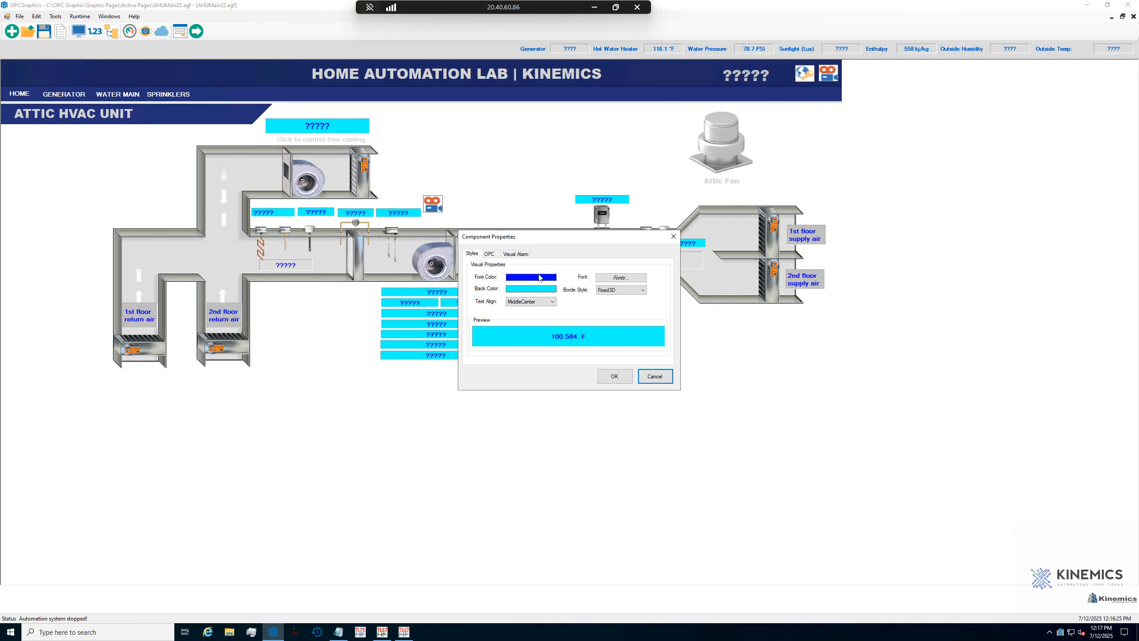
left_click(489, 254)
left_click(537, 308)
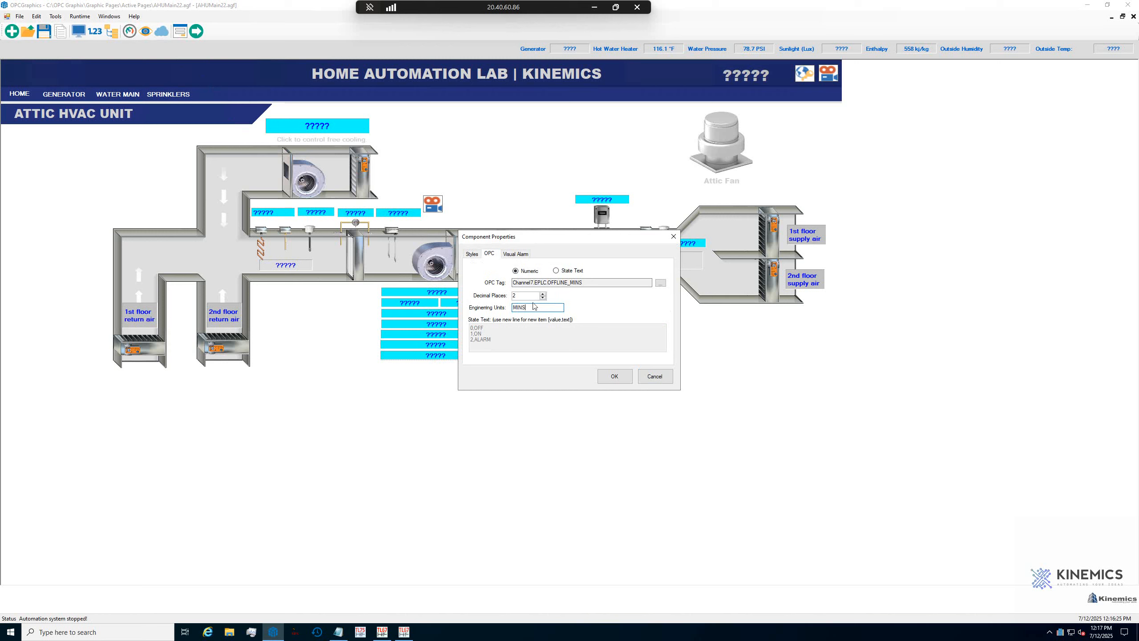
left_click(615, 377)
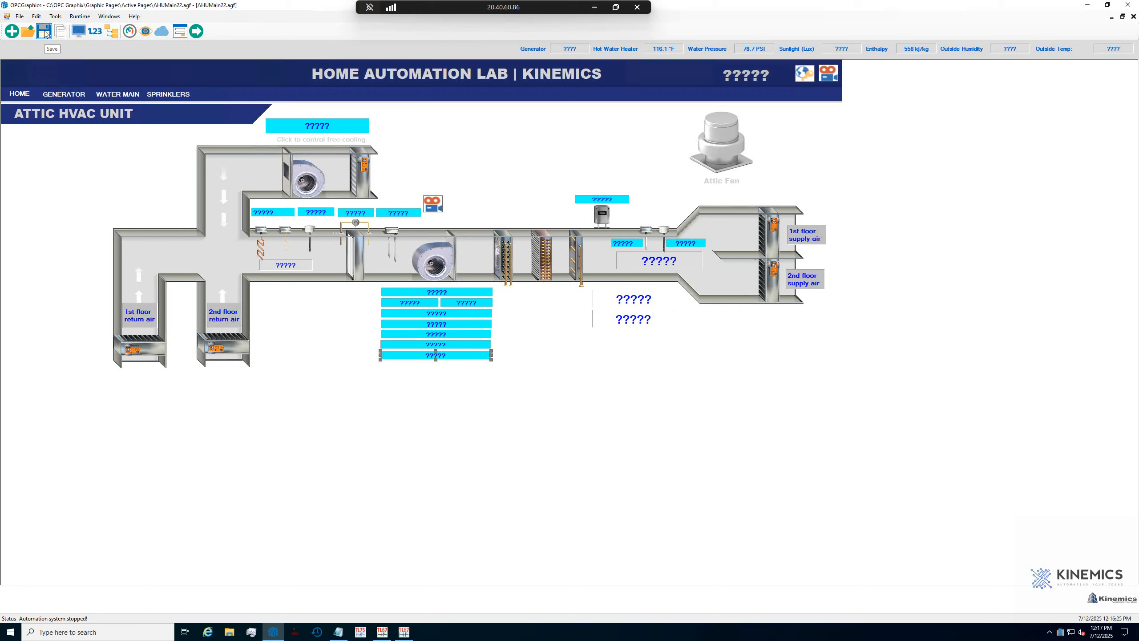
left_click(195, 31)
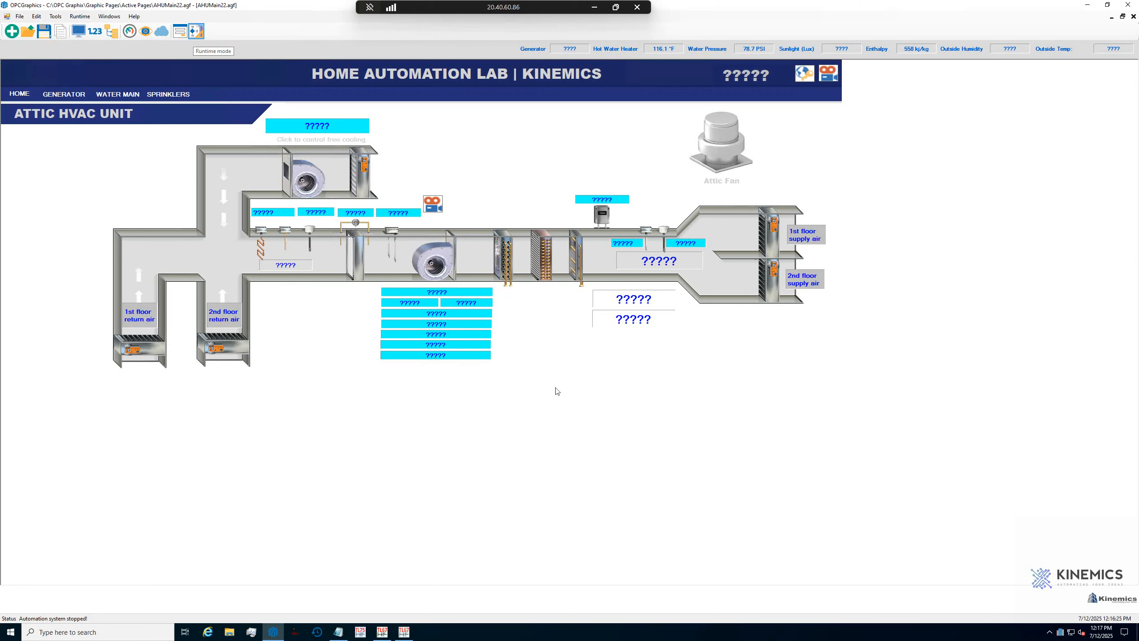
Step: Switch to Kinemics Modbus OPCServer and open the properties of the OFFLINE_MINS tag in Channel7's EPLC device
double_click(1059, 632)
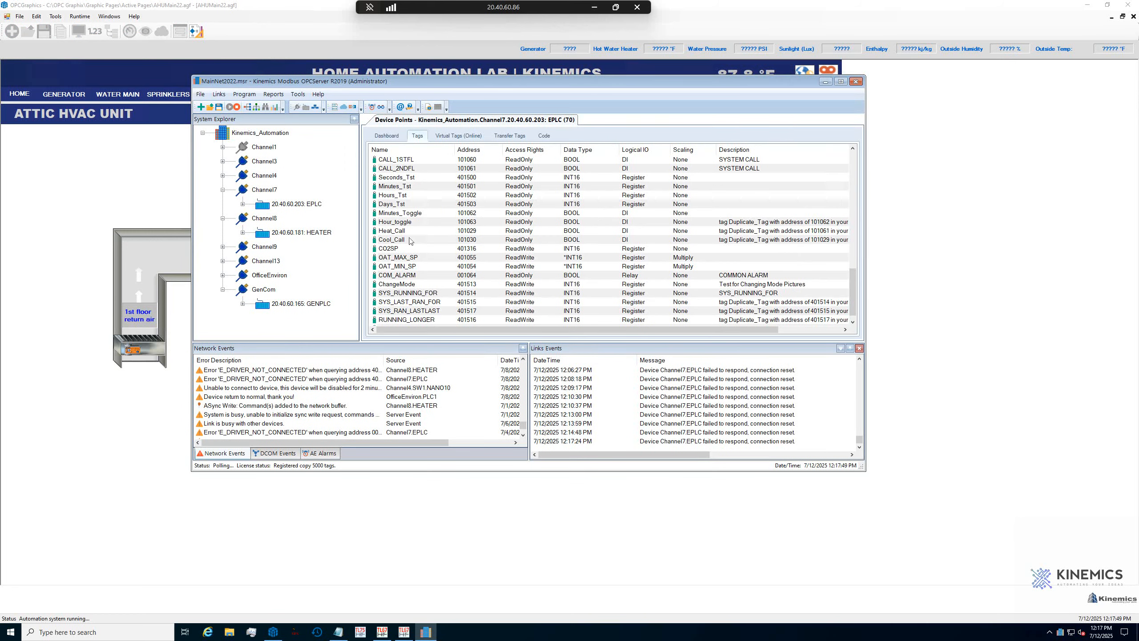
left_click(318, 205)
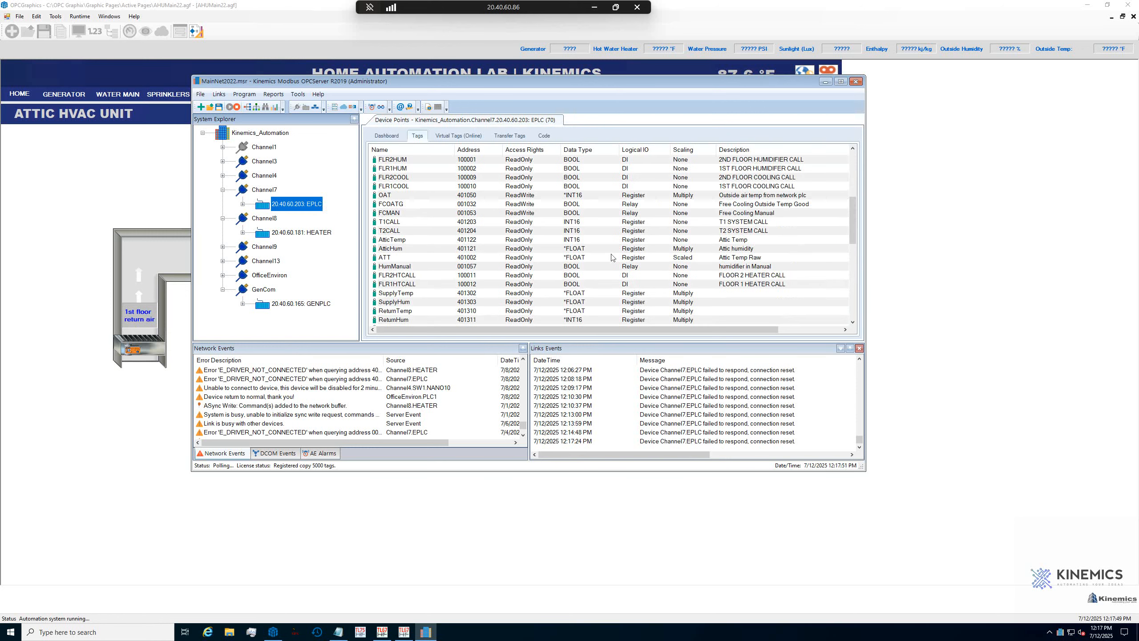
scroll(613, 257, "down", 10)
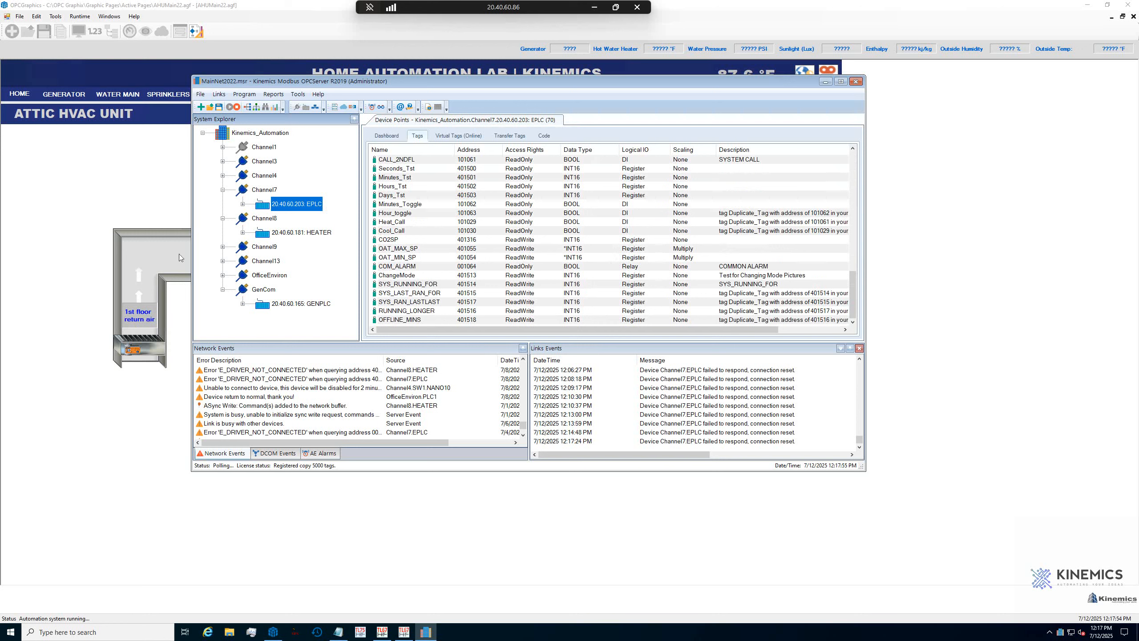
left_click(413, 320)
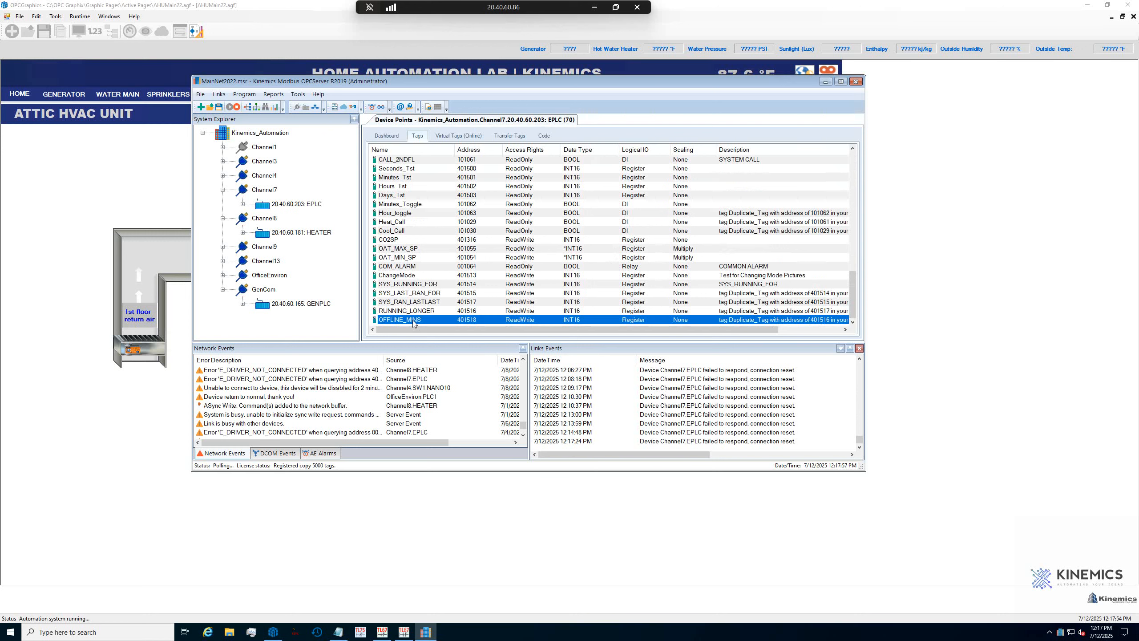
double_click(413, 321)
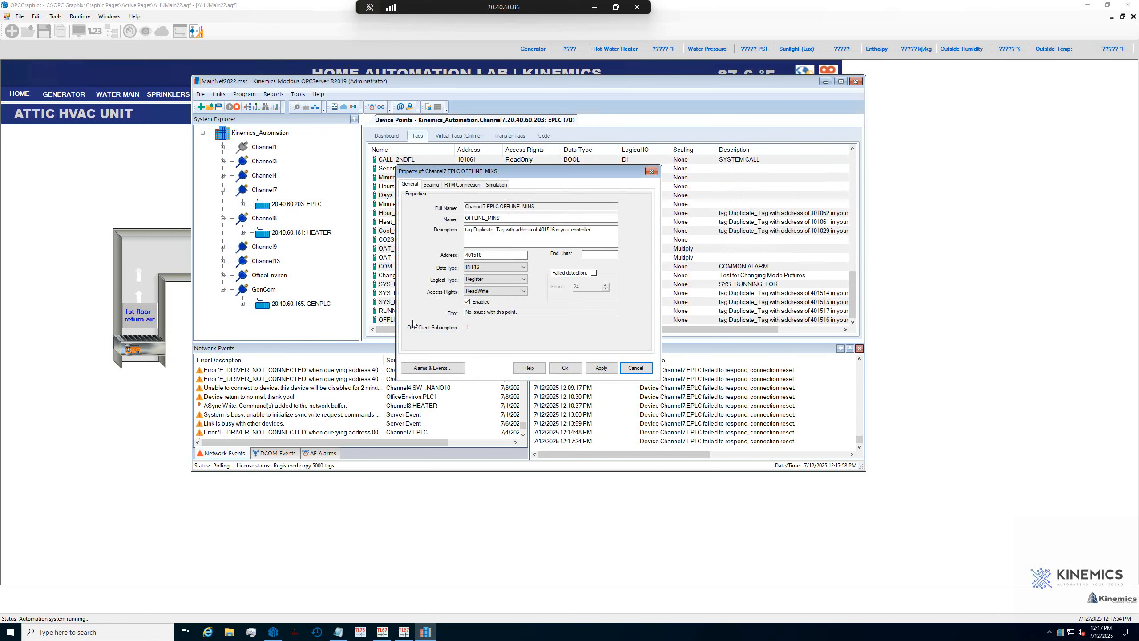
Step: Enable scaling for the OFFLINE_MINS tag with a simple factor of 0.016, apply it and save the server configuration
left_click(431, 186)
left_click(407, 210)
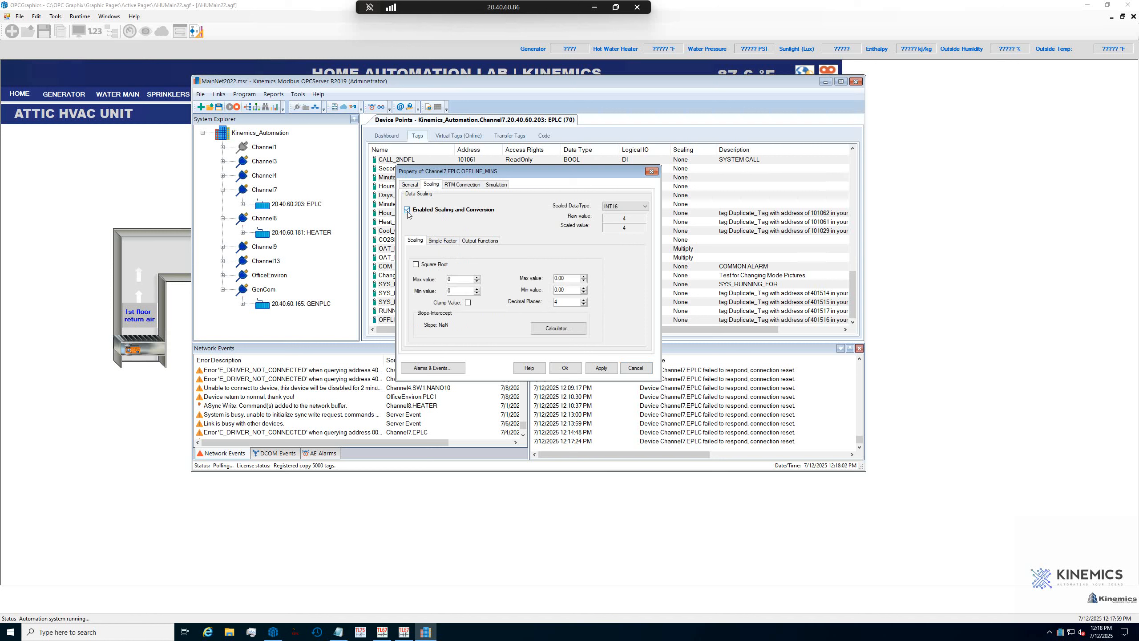
left_click(443, 241)
left_click(411, 256)
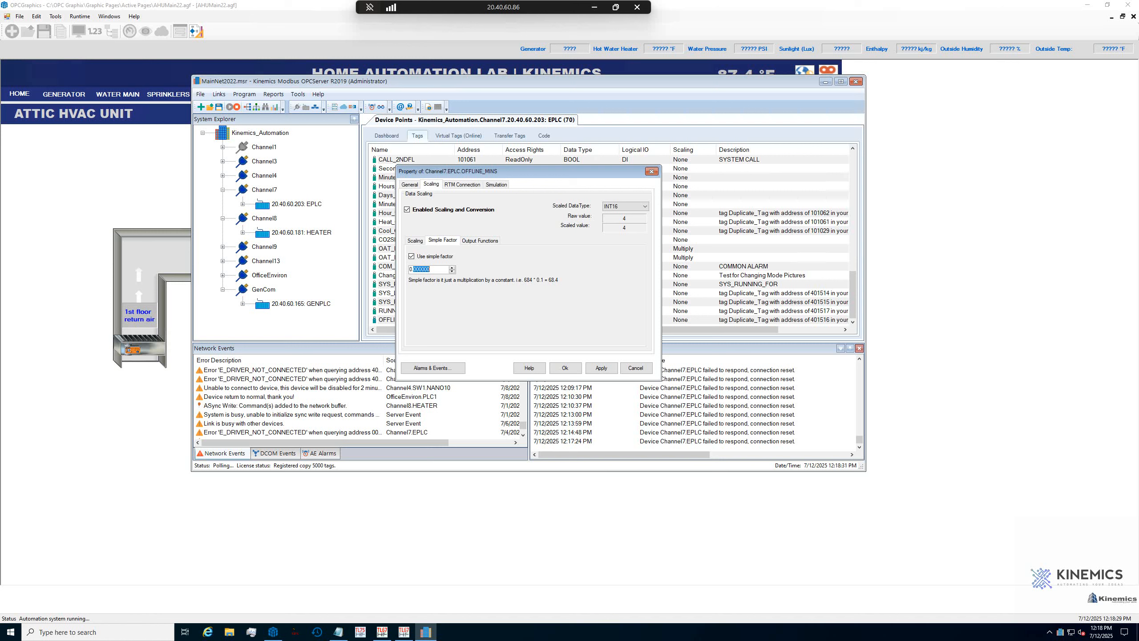
type("0.016")
left_click(603, 369)
left_click(566, 370)
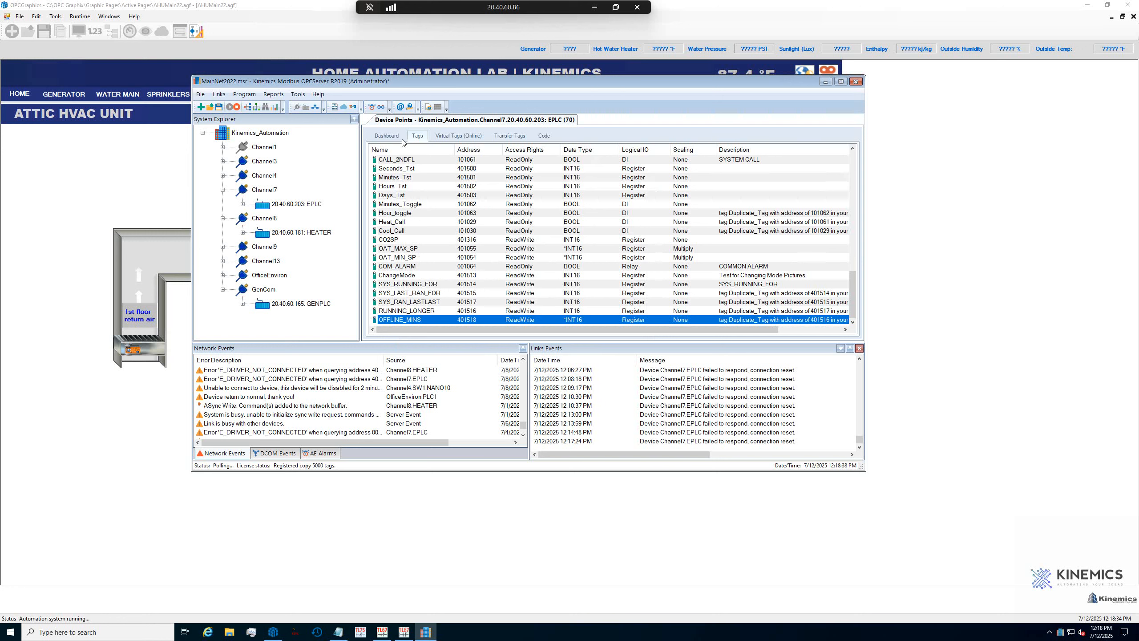
left_click(219, 107)
Step: Compare the raw and scaled values of OFFLINE_MINS in the EPLC live view, and close the view
left_click(429, 107)
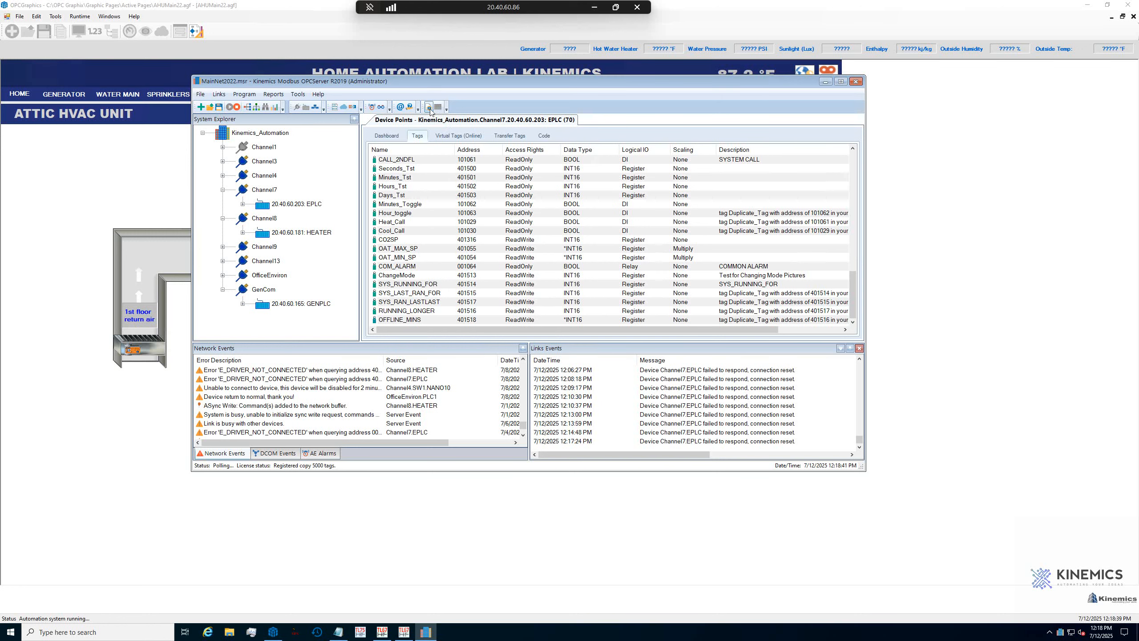
left_click_drag(767, 238, 764, 389)
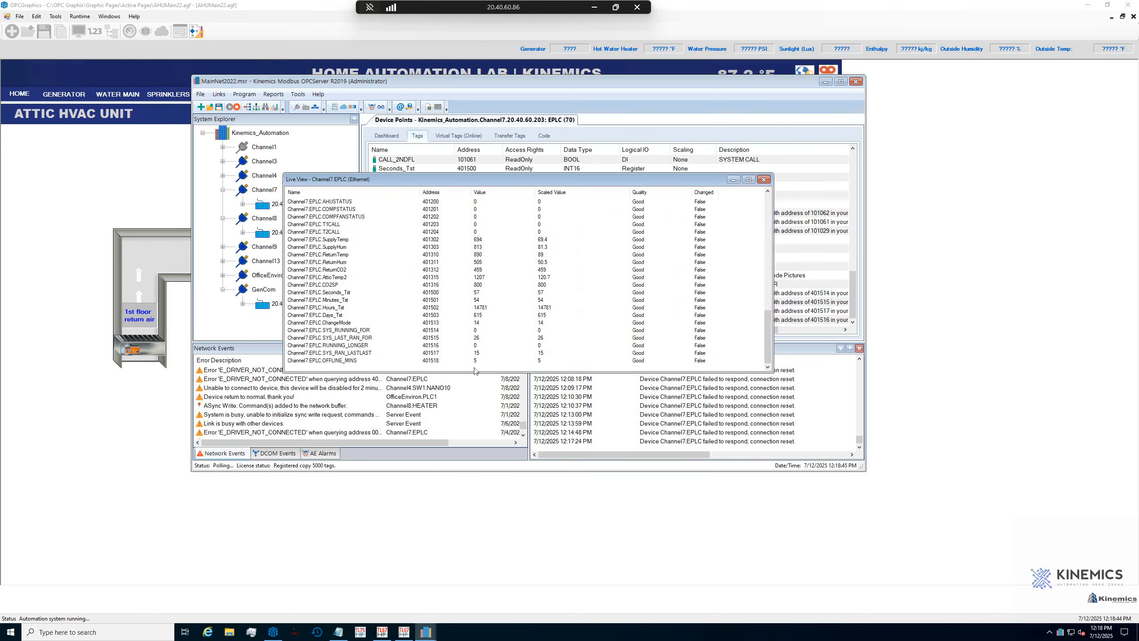
left_click(541, 361)
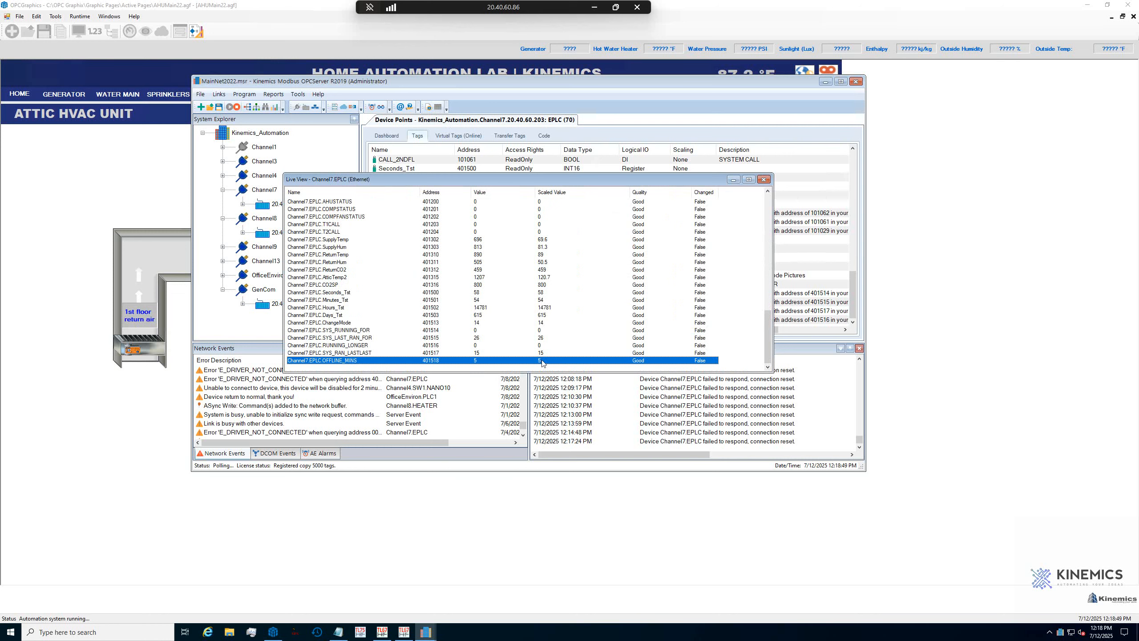
left_click(764, 180)
Step: Set the OFFLINE_MINS tag's scaled data type to FLOAT, apply it and save the server configuration
left_click(446, 320)
double_click(446, 319)
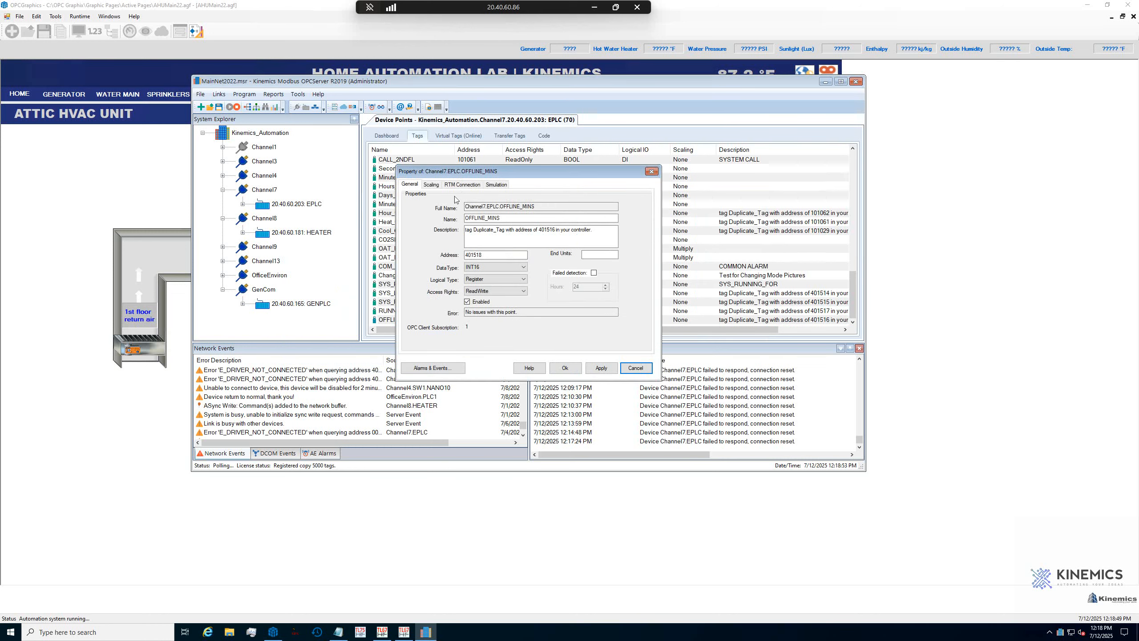
left_click(431, 184)
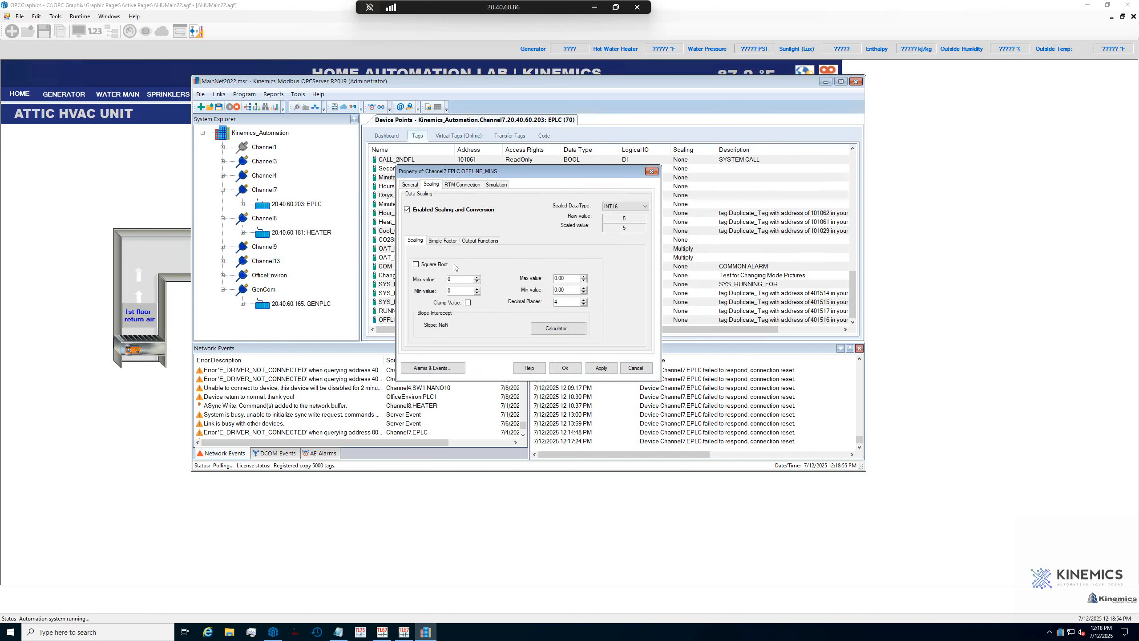
left_click(445, 242)
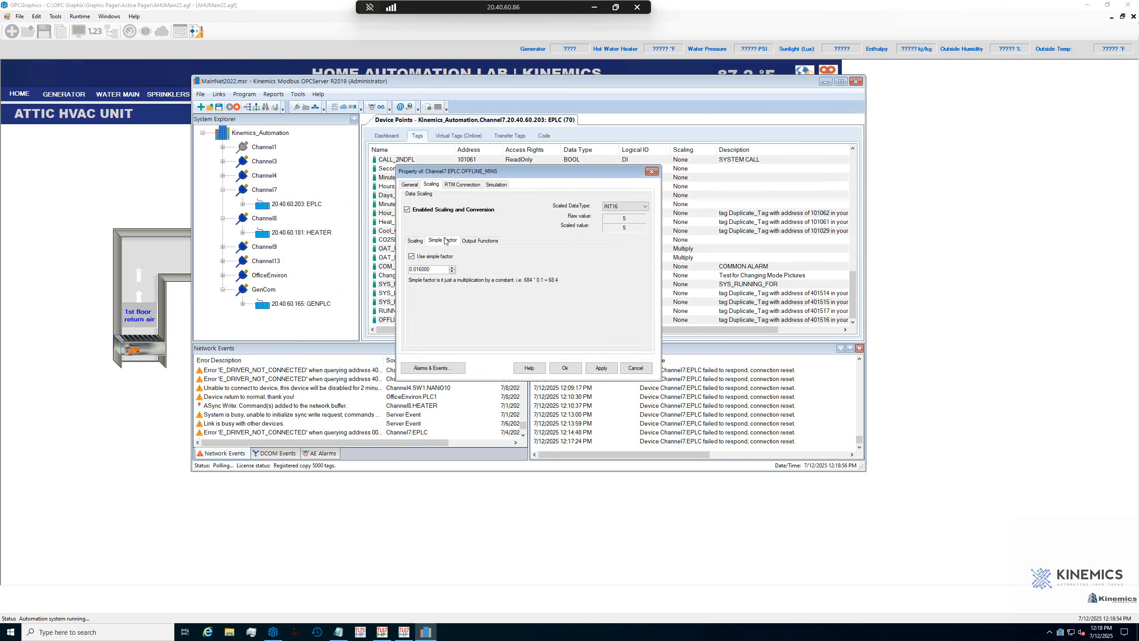
left_click(645, 208)
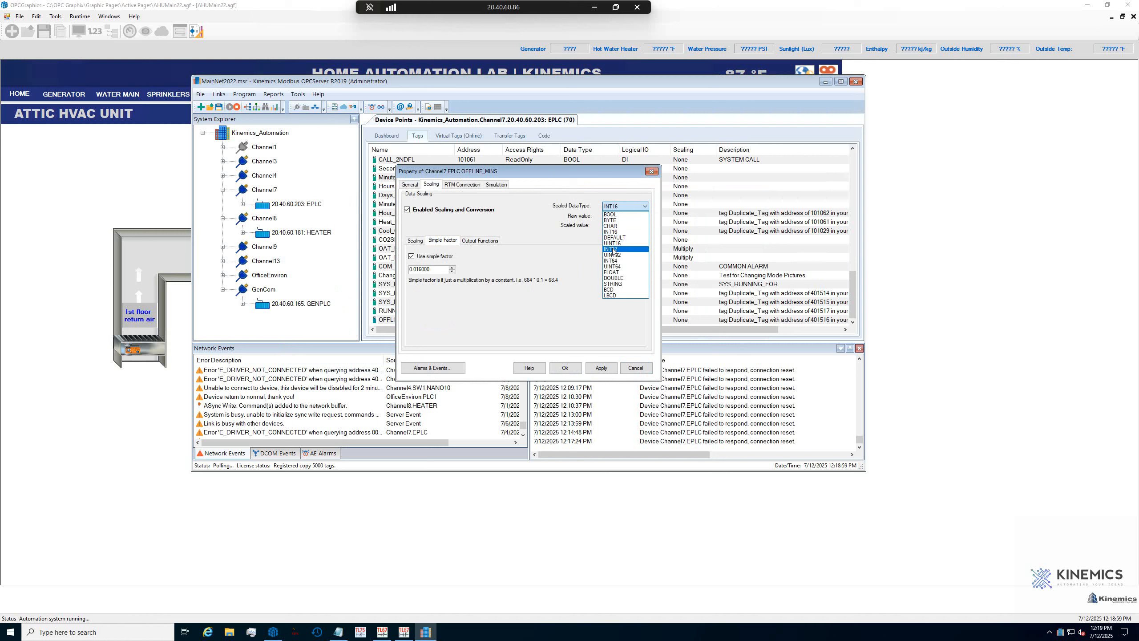
left_click(623, 272)
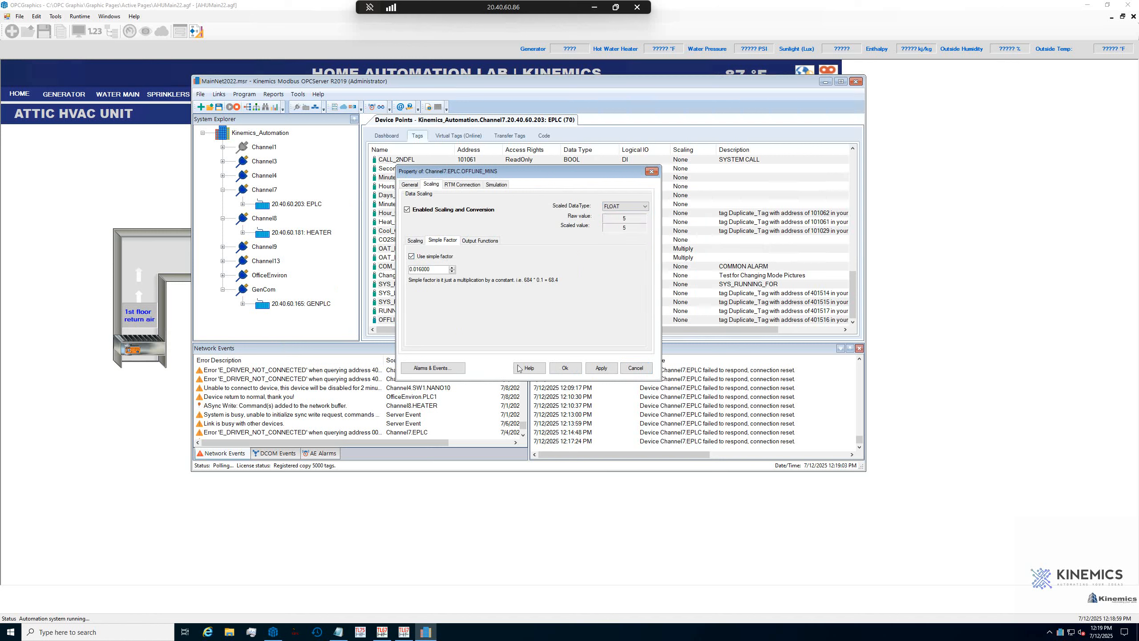
left_click(595, 368)
left_click(565, 368)
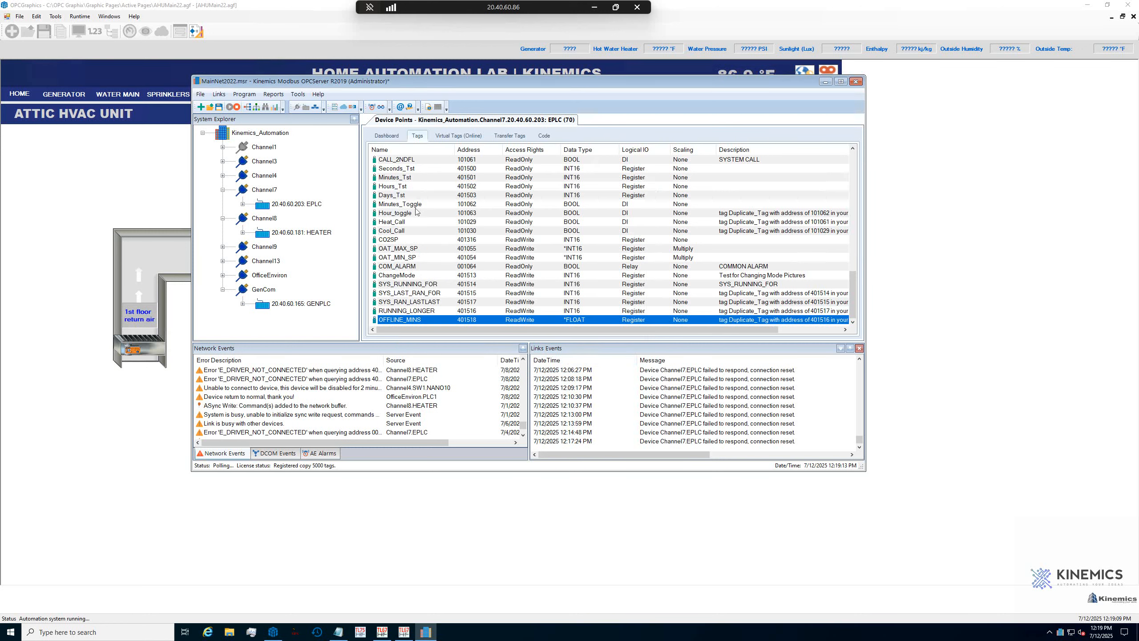
left_click(219, 107)
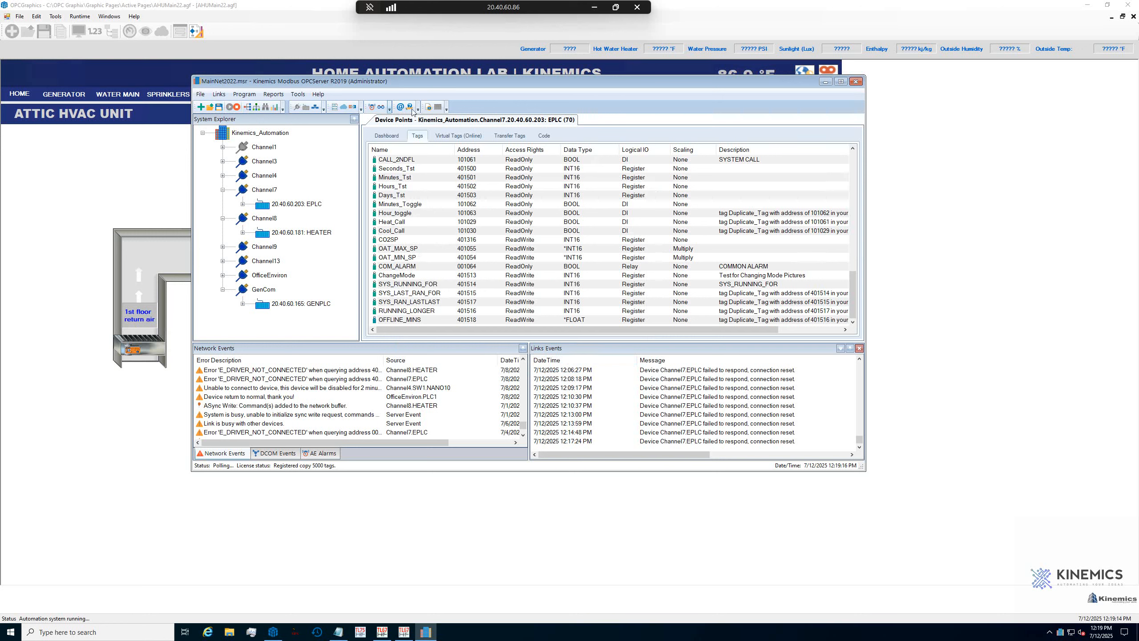
Step: Compare OFFLINE_MINS's raw and scaled values in the EPLC live view with the HVAC graphic page, then minimize OPCGraphics and close the live view
left_click(429, 107)
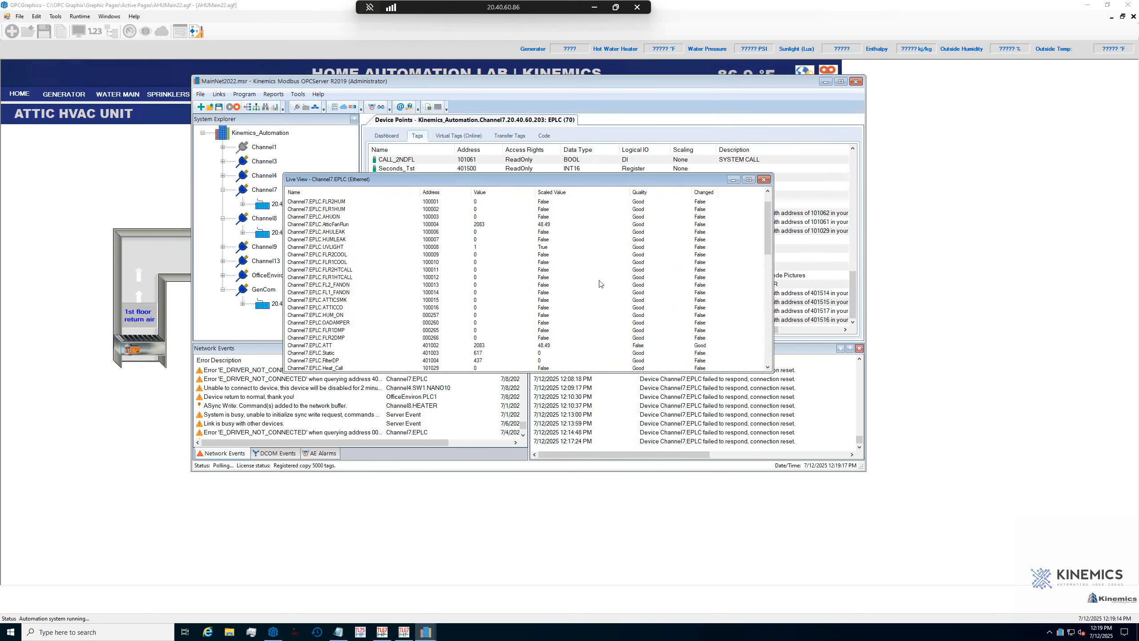
scroll(735, 287, "down", 9)
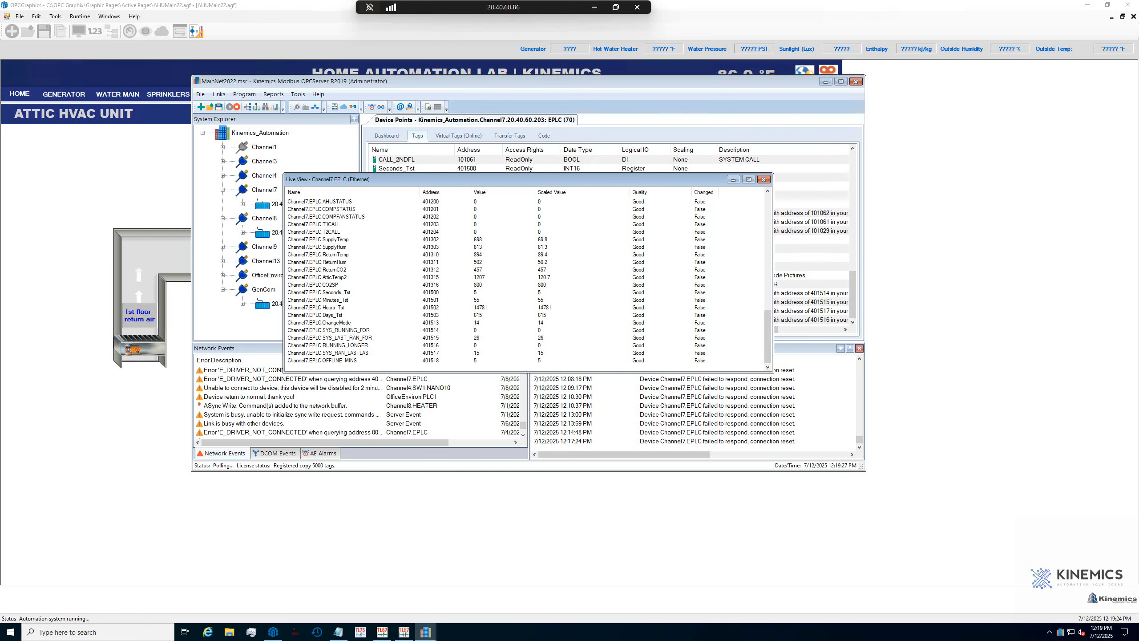
left_click(1001, 307)
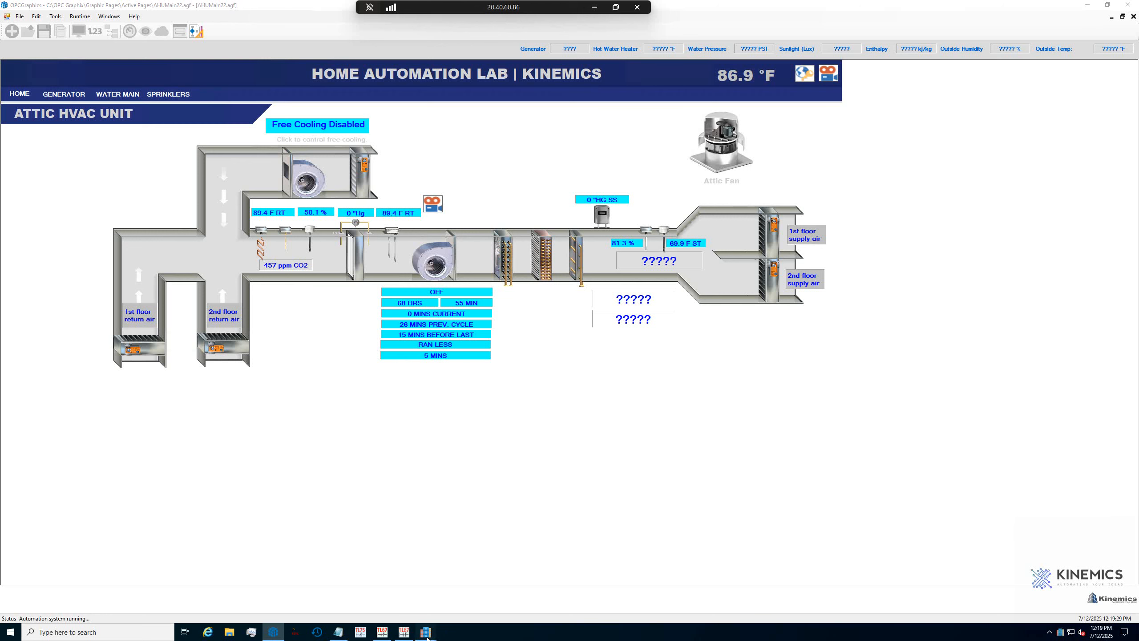
mouse_move(430, 633)
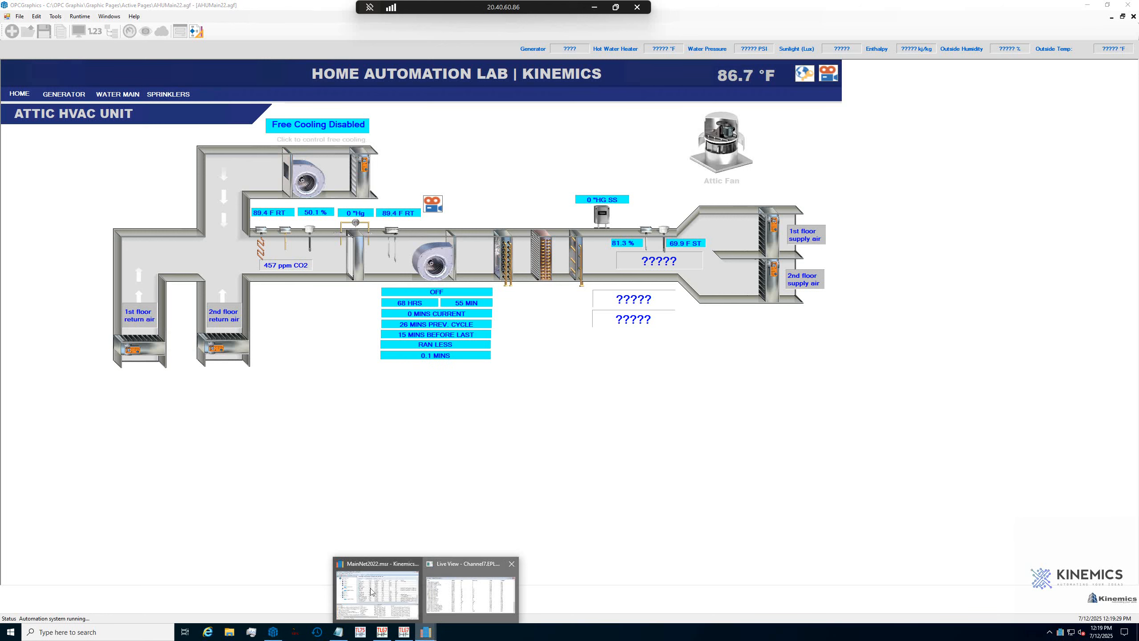
left_click(393, 582)
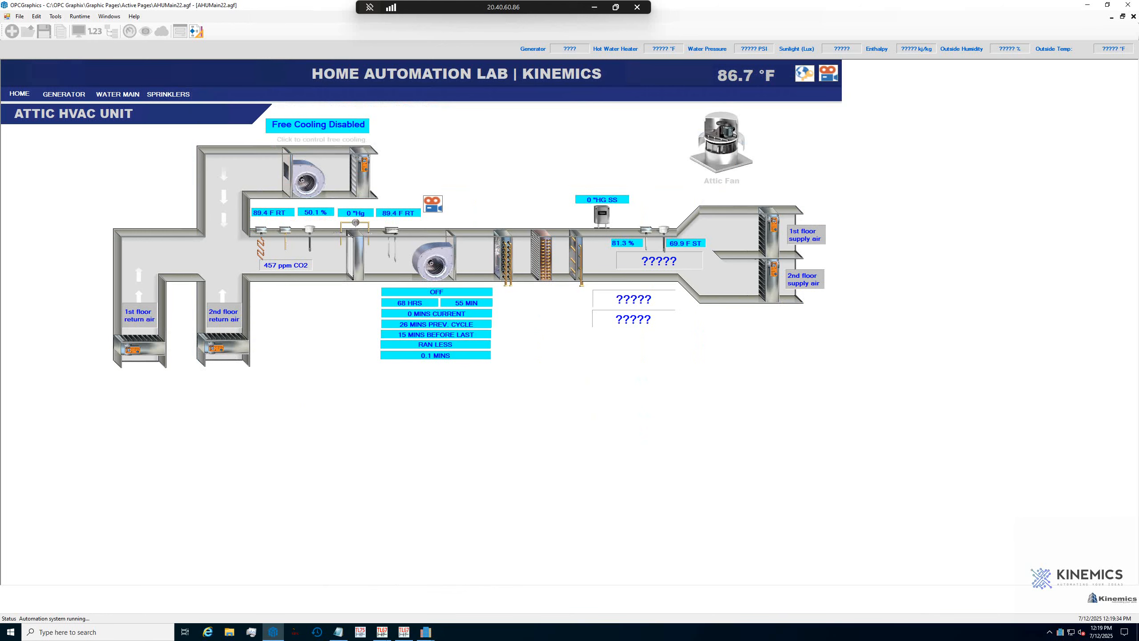
mouse_move(425, 632)
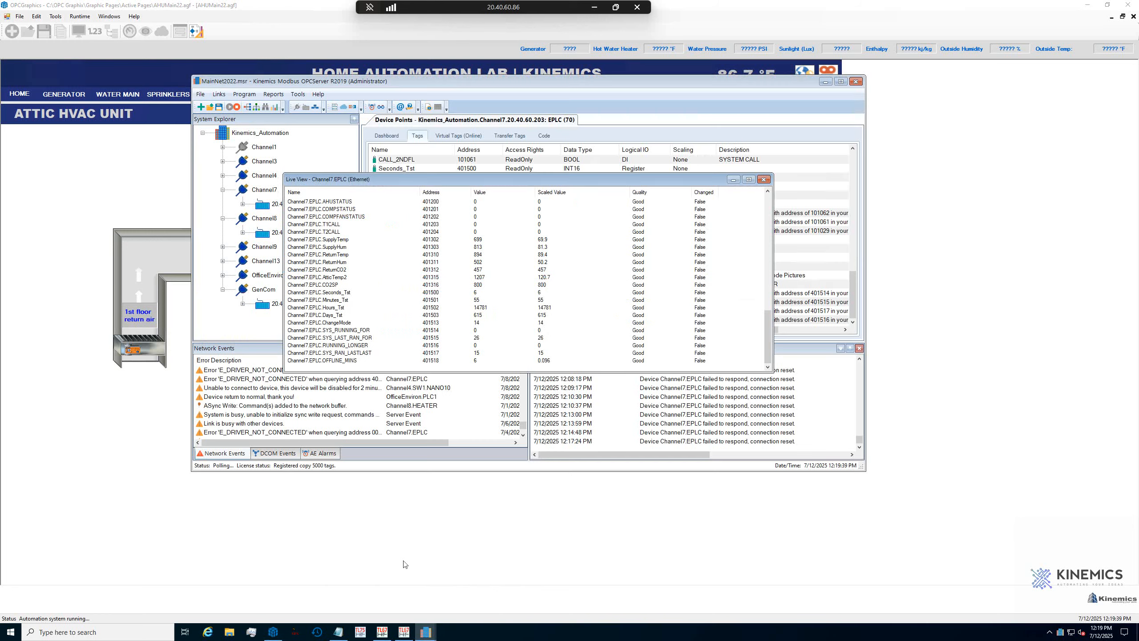
left_click(1085, 6)
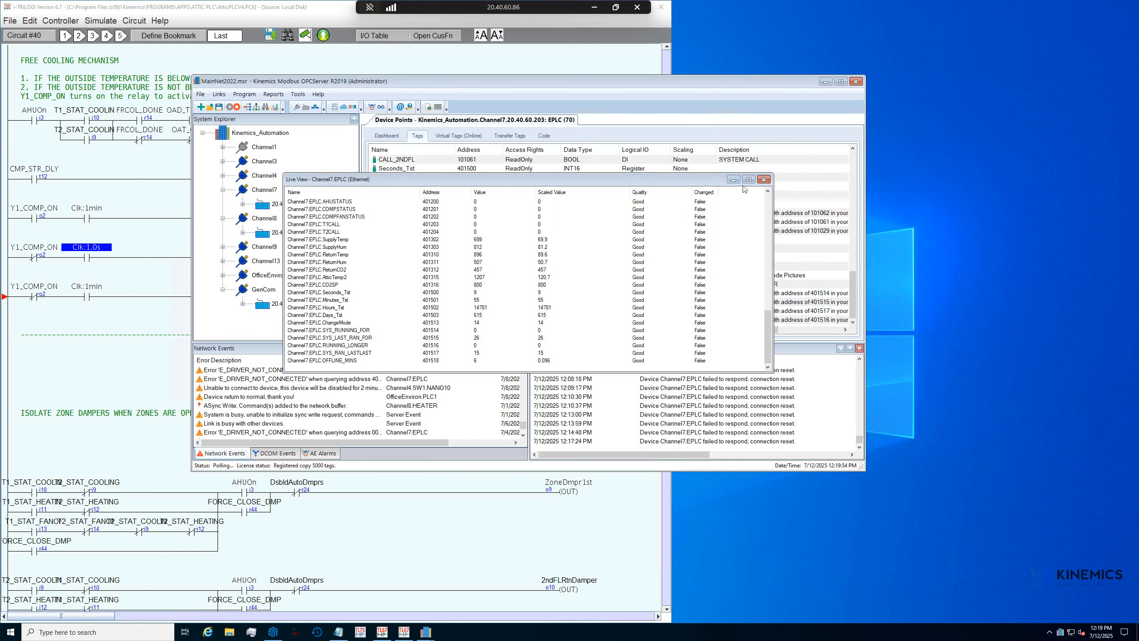
left_click(764, 179)
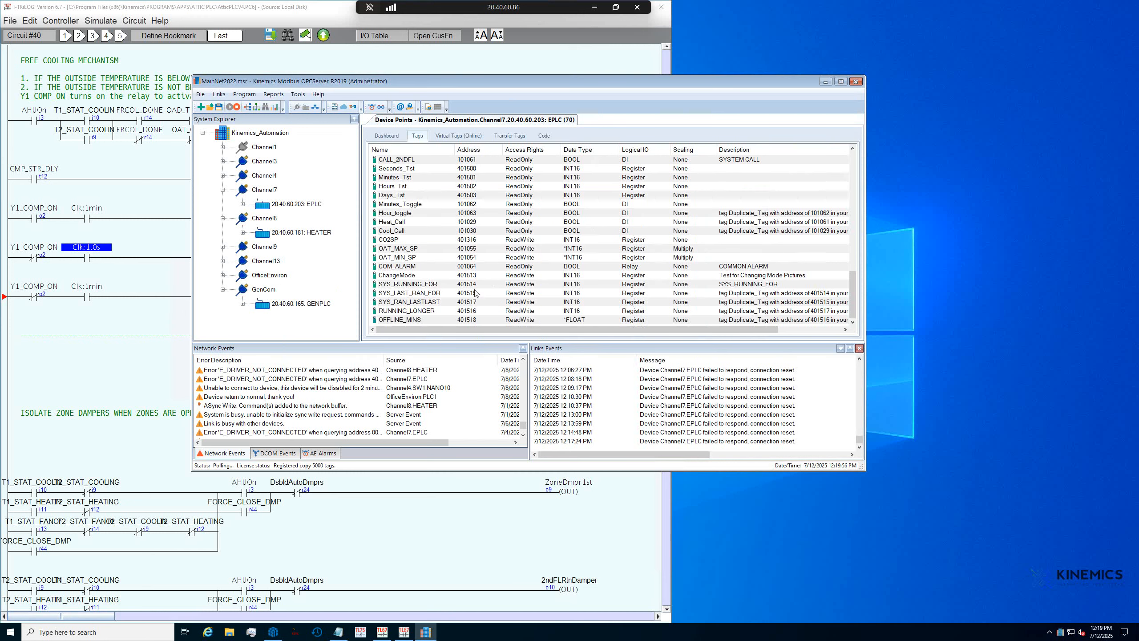
Step: Open the properties of the OFFLINE_MINS tag and check its displayed minutes on the HVAC graphic page in OPCGraphics before returning to the OPC server
double_click(438, 321)
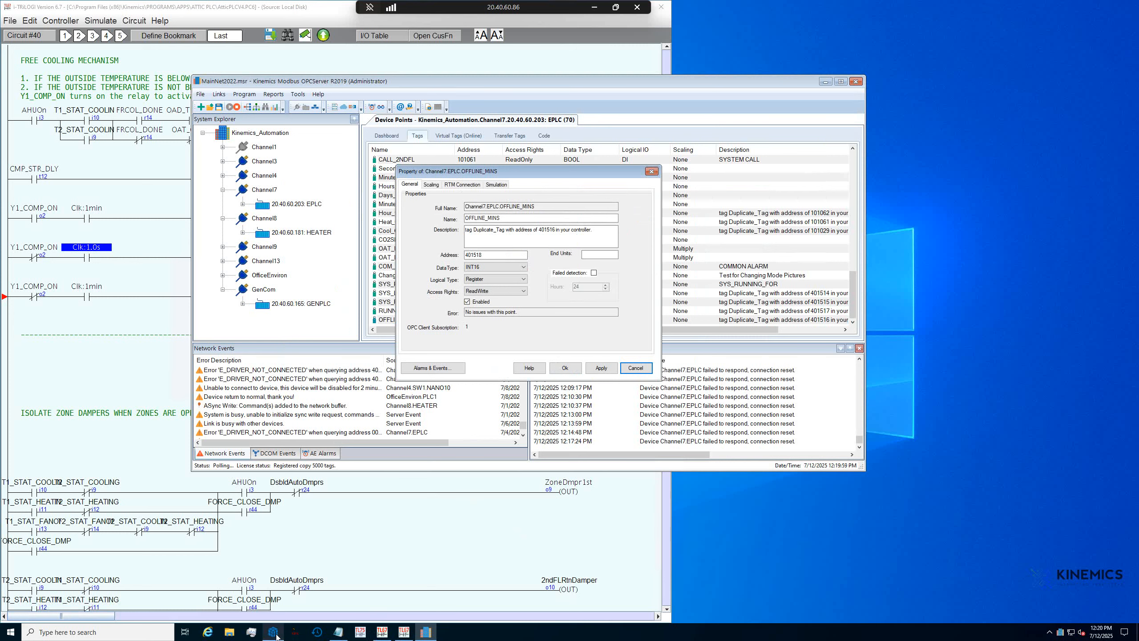
left_click(279, 634)
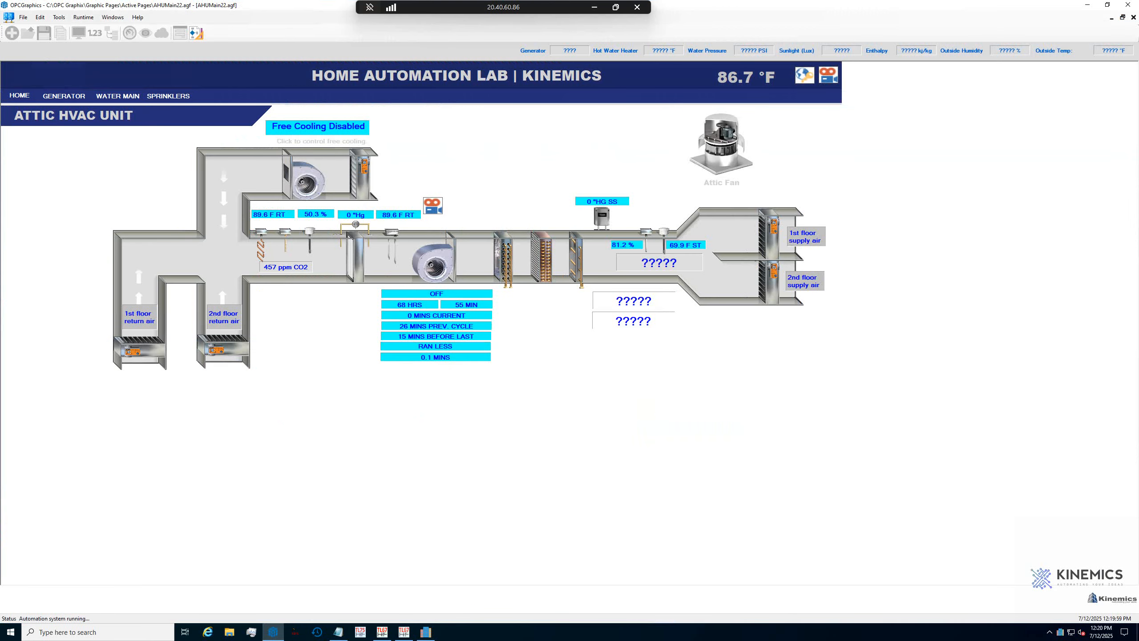
mouse_move(448, 357)
left_click(427, 632)
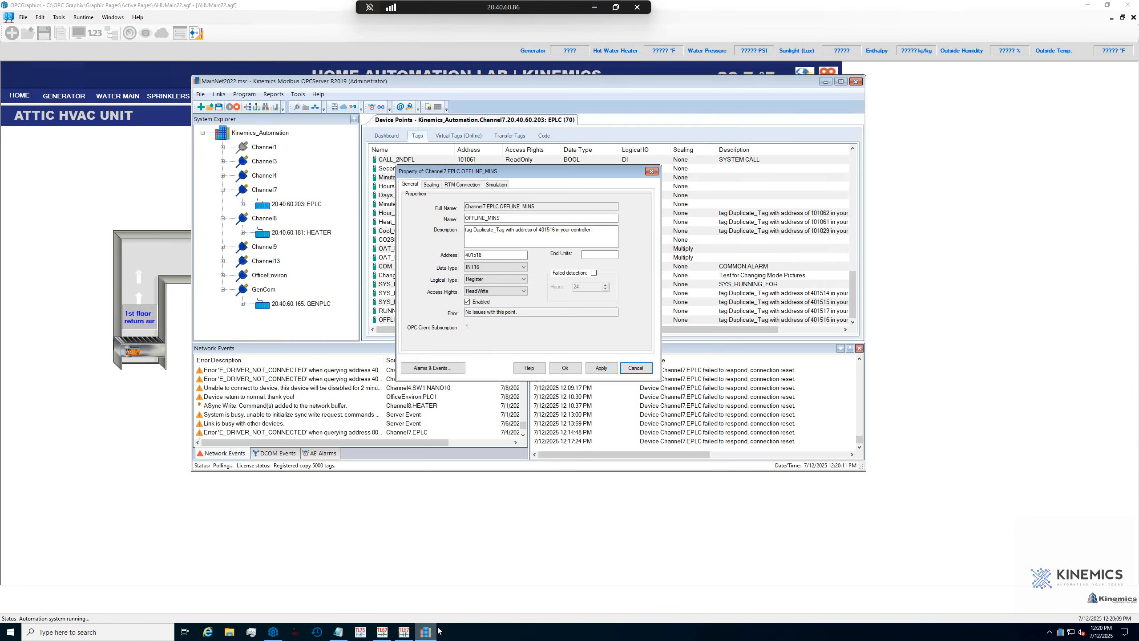
Step: Turn off the simple factor in the OFFLINE_MINS tag's scaling settings and set its scaled data type to INT16
left_click(431, 184)
left_click(442, 240)
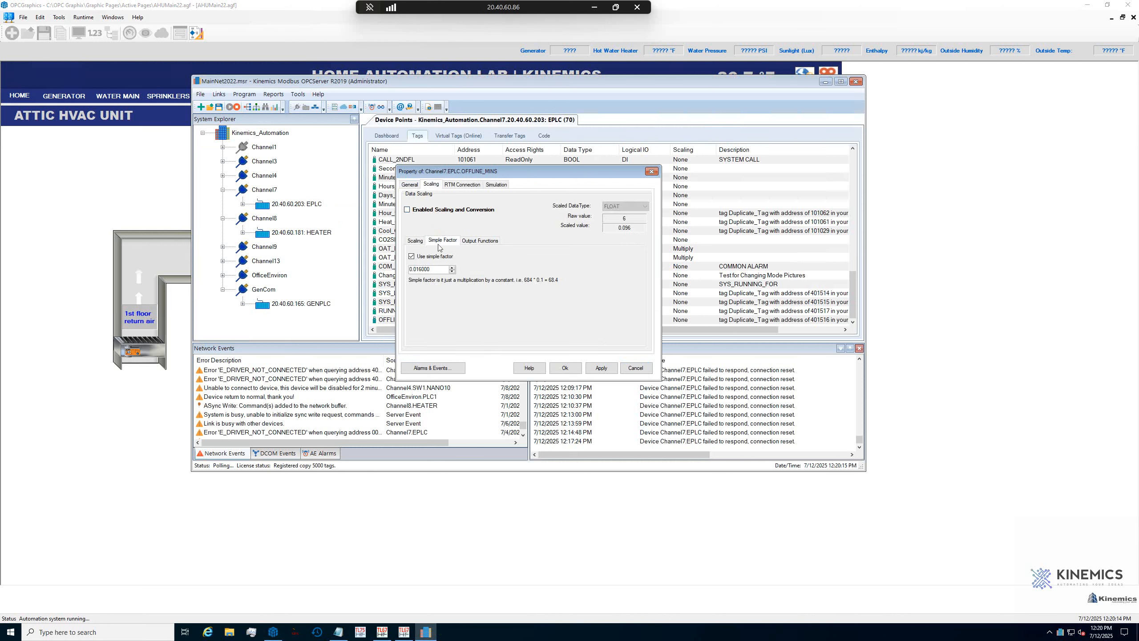
left_click(411, 256)
left_click(407, 209)
left_click(634, 207)
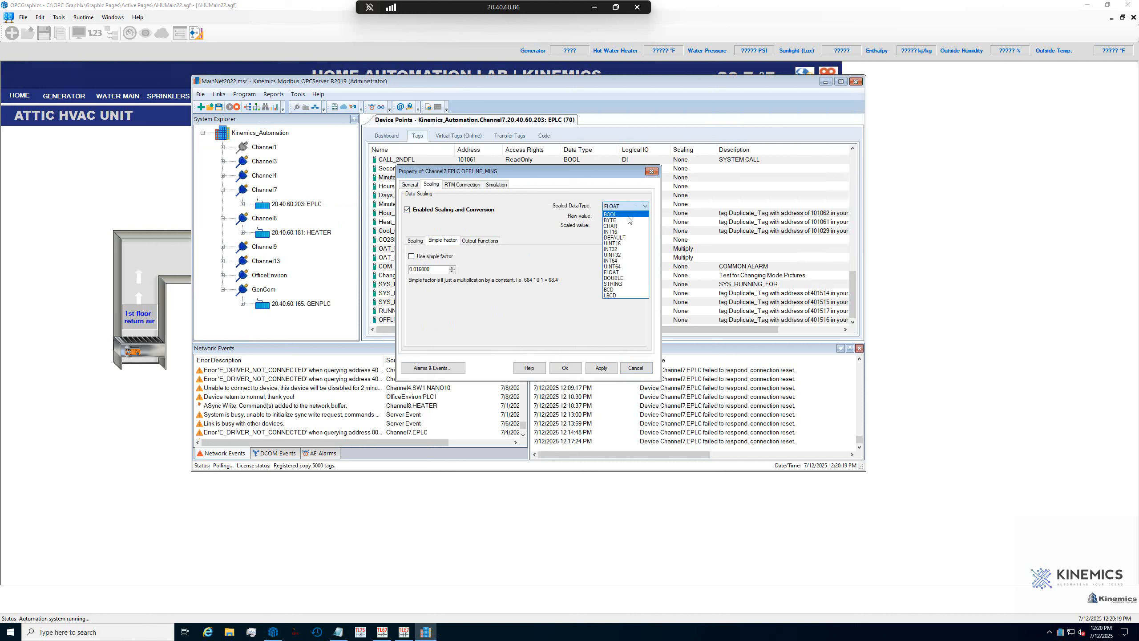
left_click(622, 230)
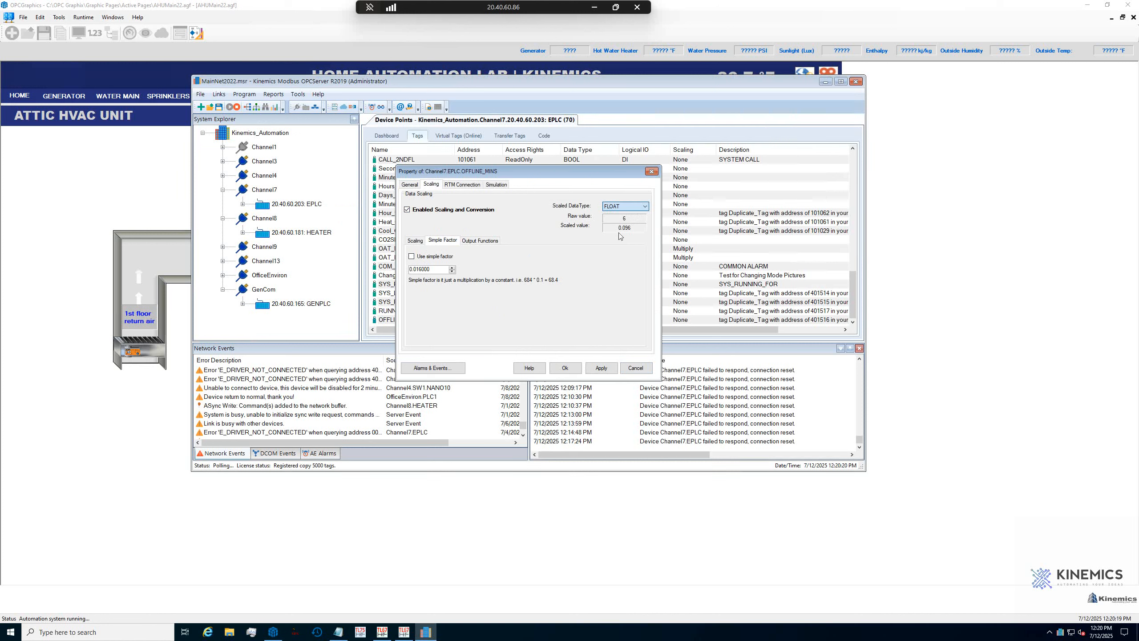
Step: Disable scaling and conversion for the OFFLINE_MINS tag, apply the change and save the server project
left_click(407, 209)
left_click(601, 368)
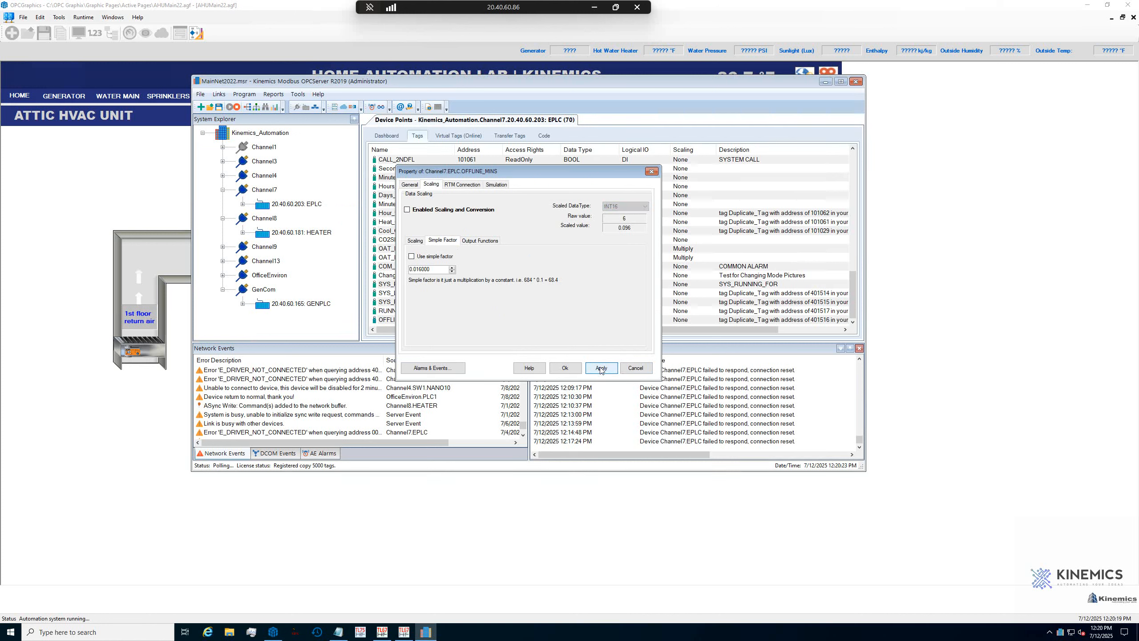
left_click(565, 368)
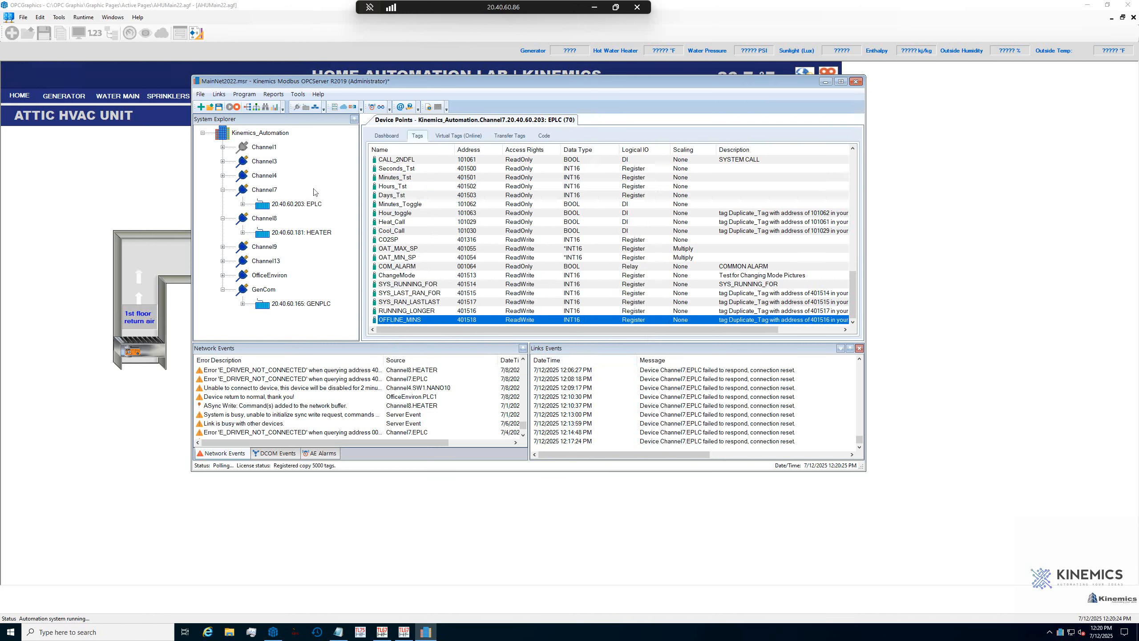
left_click(218, 108)
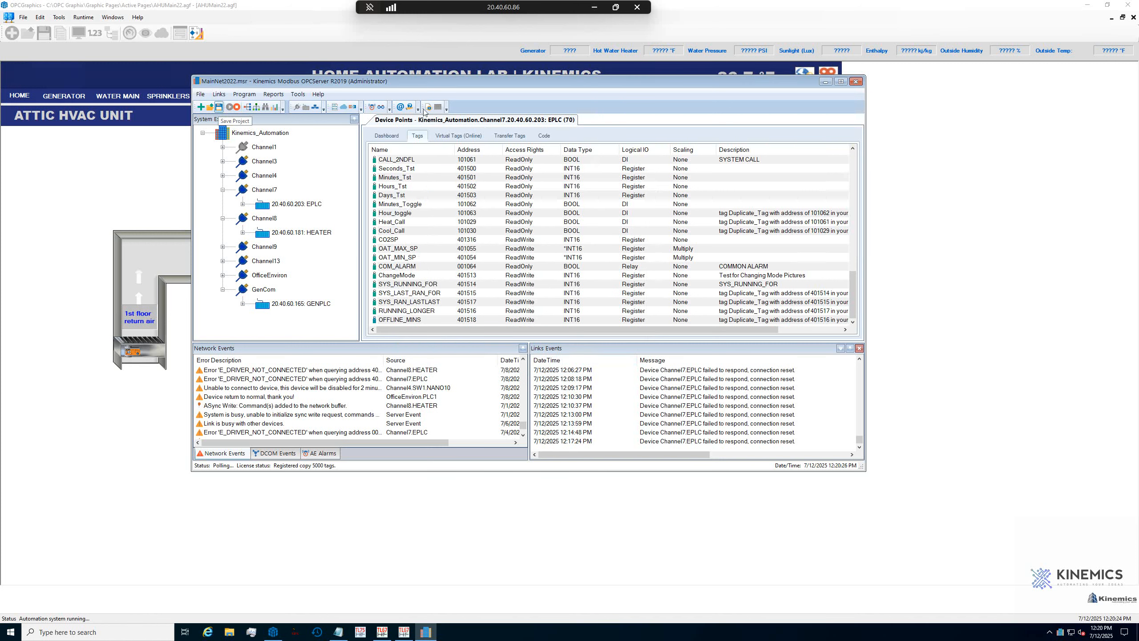
Step: Check the offline minutes on the HVAC graphic page in OPCGraphics, return to Kinemics Modbus OPCServer and minimize its window
left_click(960, 184)
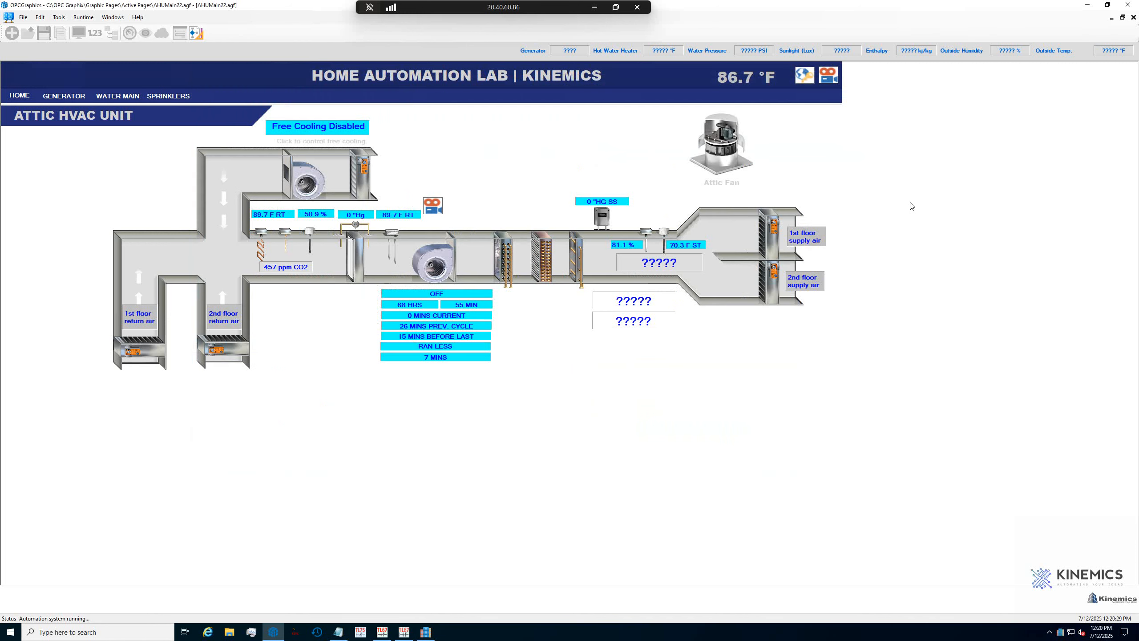
left_click(425, 631)
left_click(826, 82)
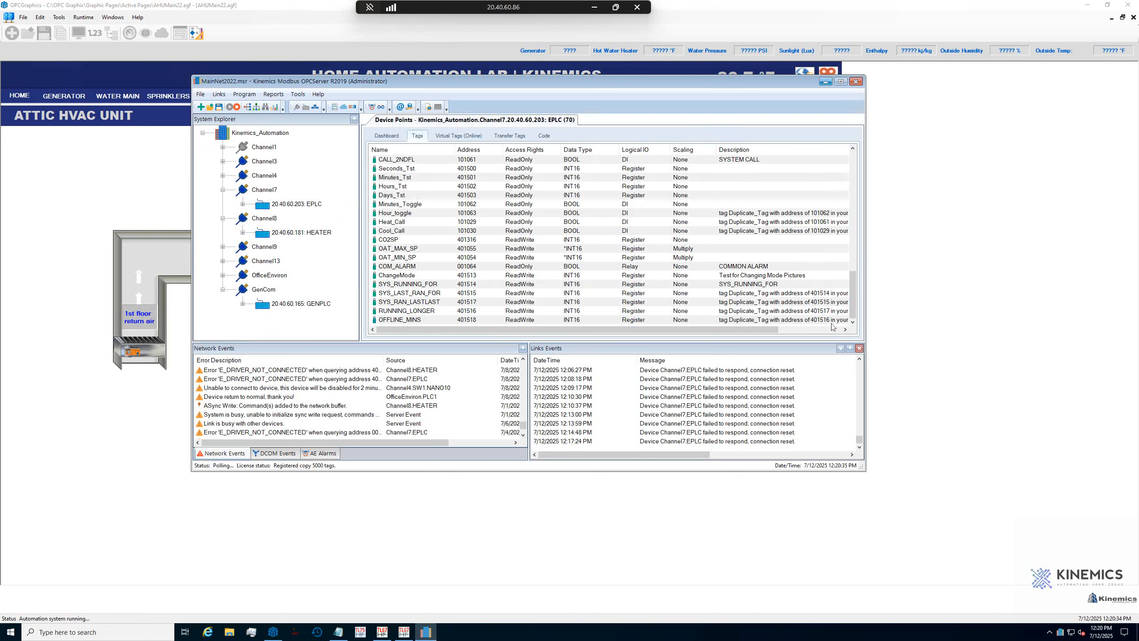